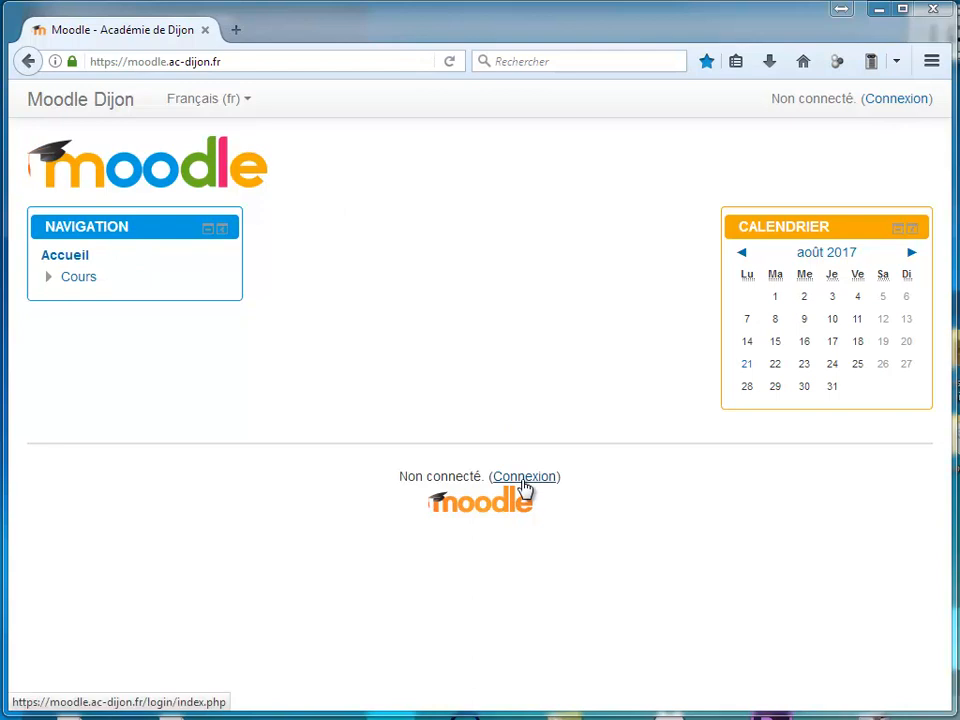
Log in to the Moodle Dijon site by entering the account username and password
left_click(499, 367)
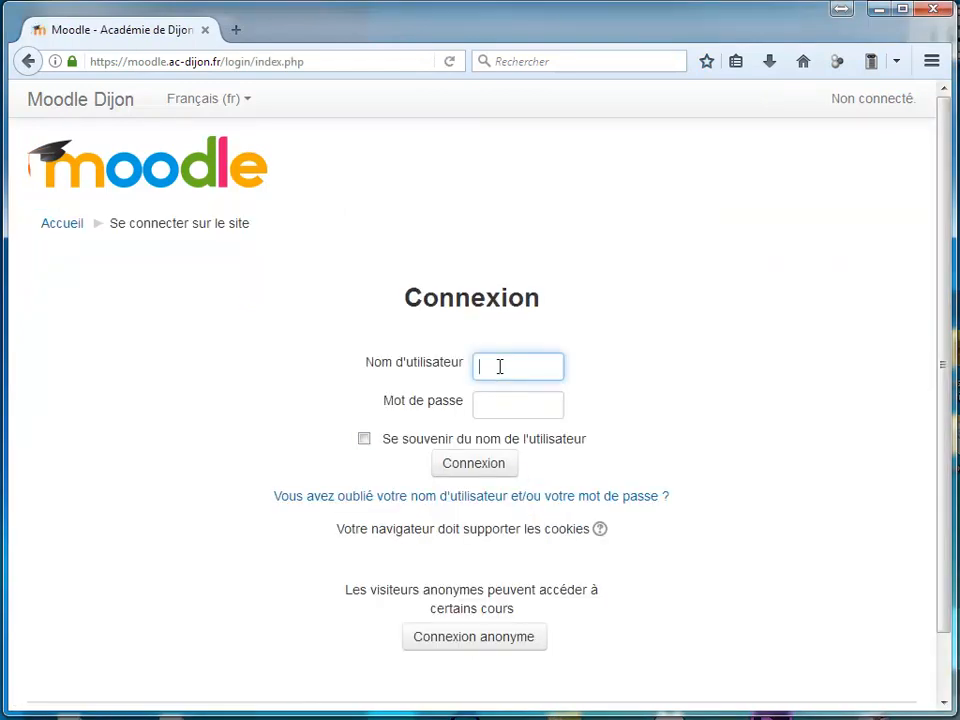
type("mugues")
key("Tab")
type("**********")
left_click(454, 472)
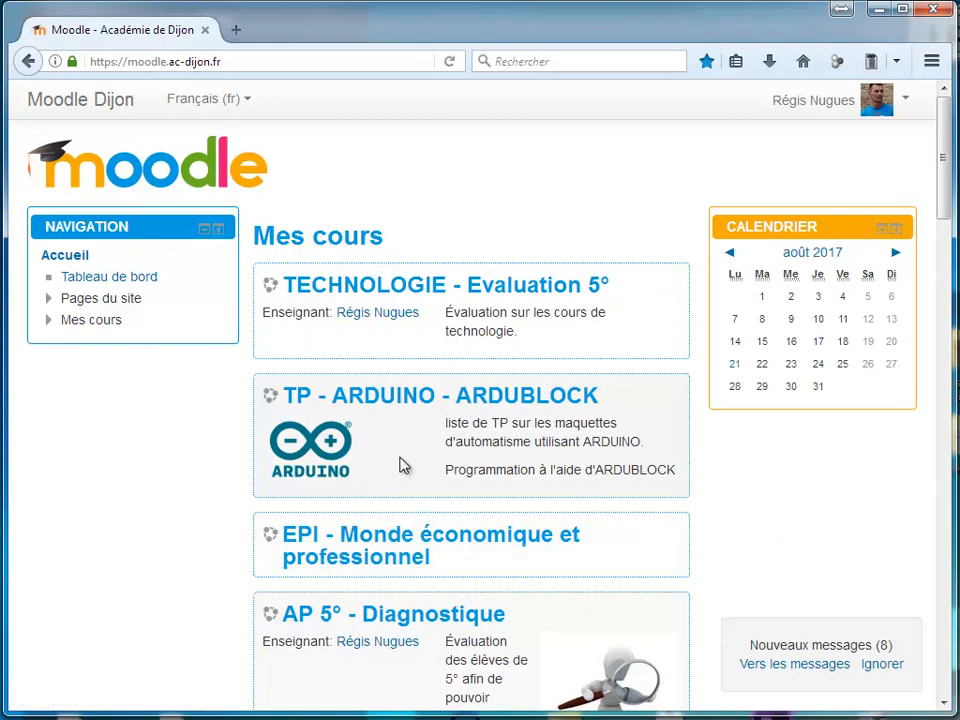
Open the AIDE Pedagogique category under 0890980G_collège_Abel_Minard_Tonnerre in the 089_collèges list
scroll(400, 465, "down", 5)
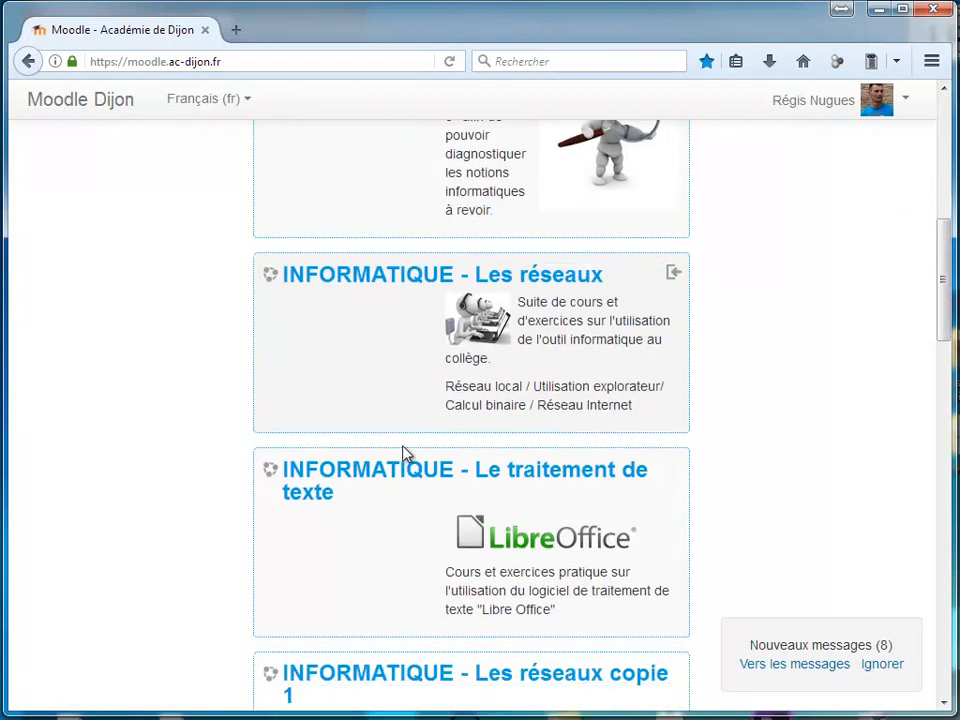
scroll(403, 453, "down", 7)
scroll(403, 453, "down", 4)
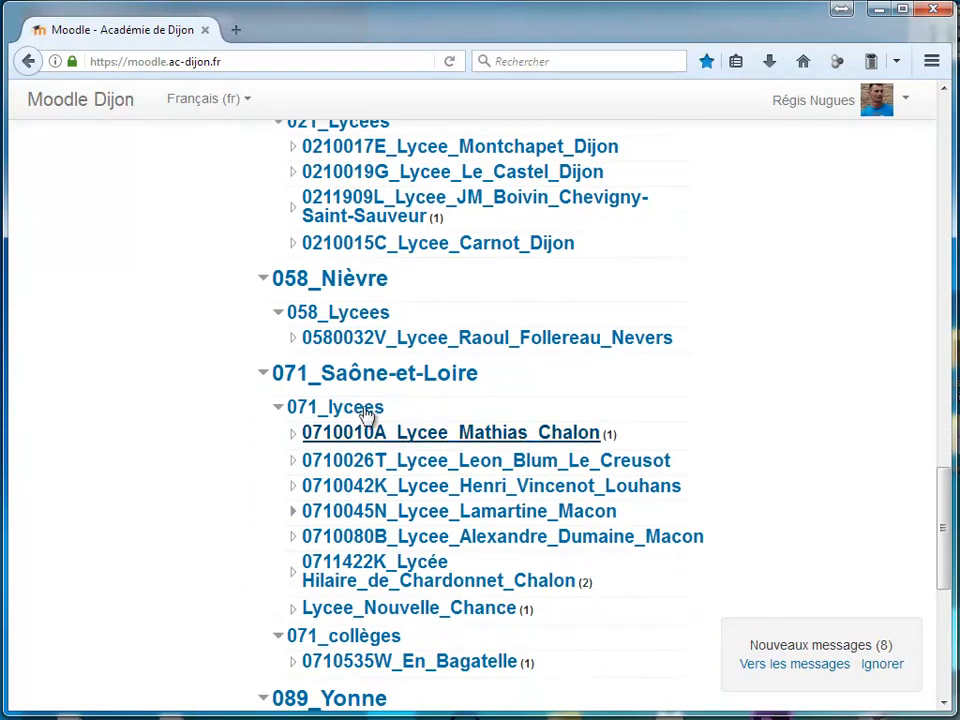
scroll(378, 425, "down", 3)
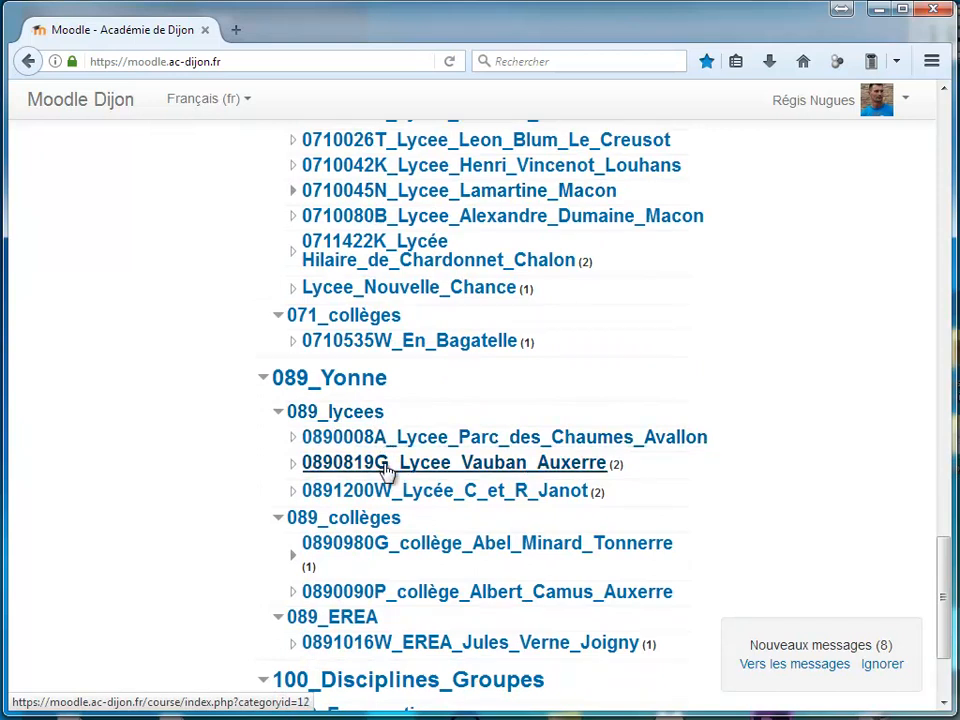
scroll(403, 510, "down", 1)
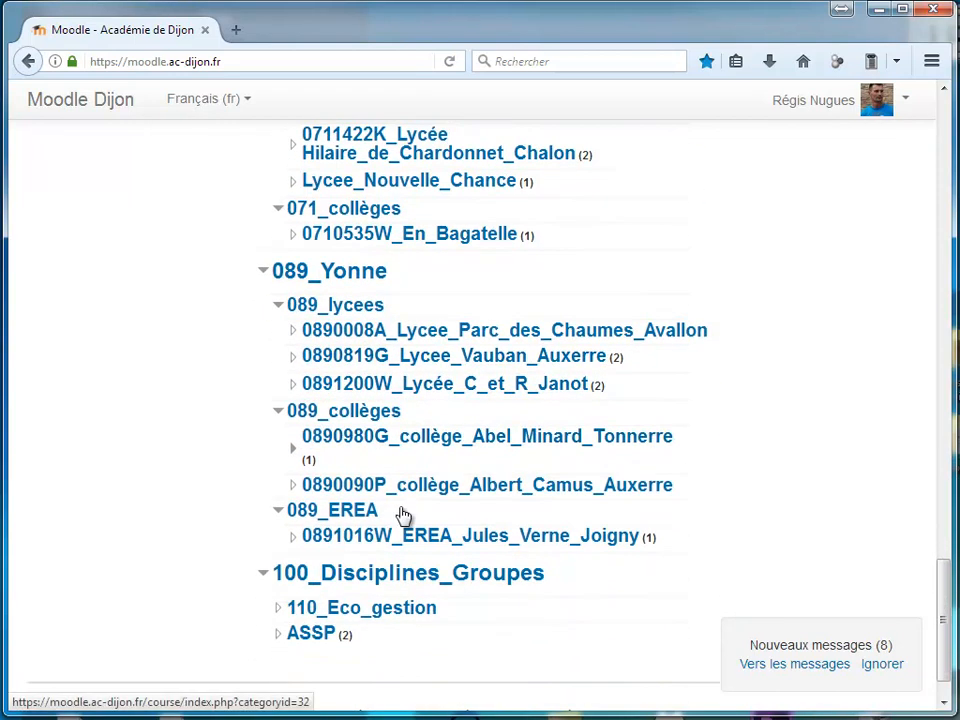
left_click(399, 442)
scroll(440, 430, "down", 2)
left_click(420, 408)
scroll(343, 430, "down", 5)
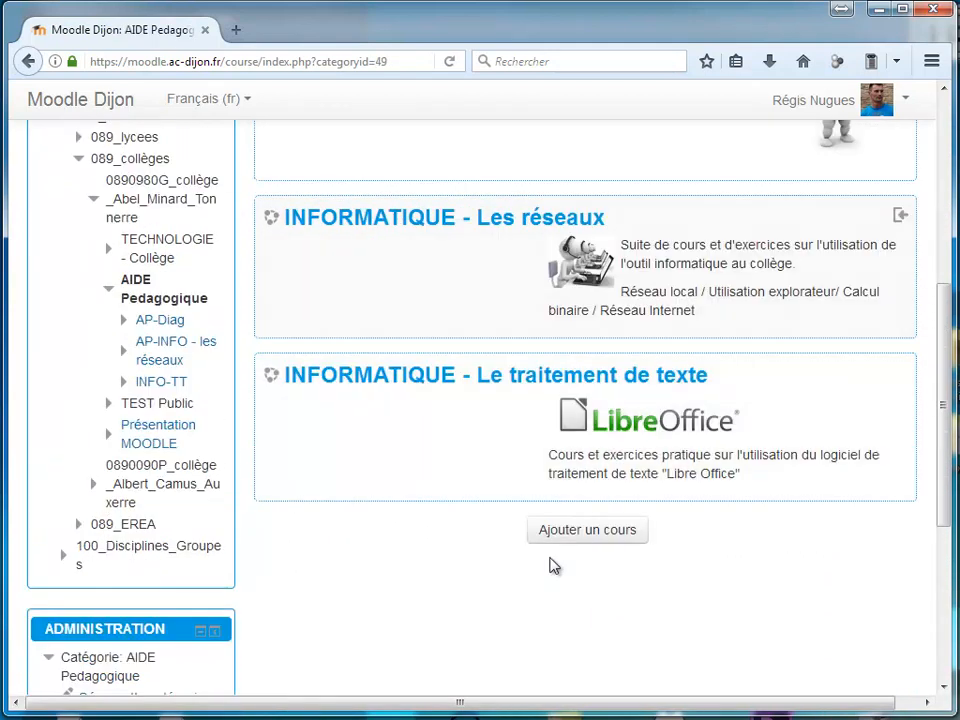
Add a course named "AP 5° - Remise à niveau" with the summary "Remise à niveau informatique pour la fin du cycle 3"
left_click(585, 531)
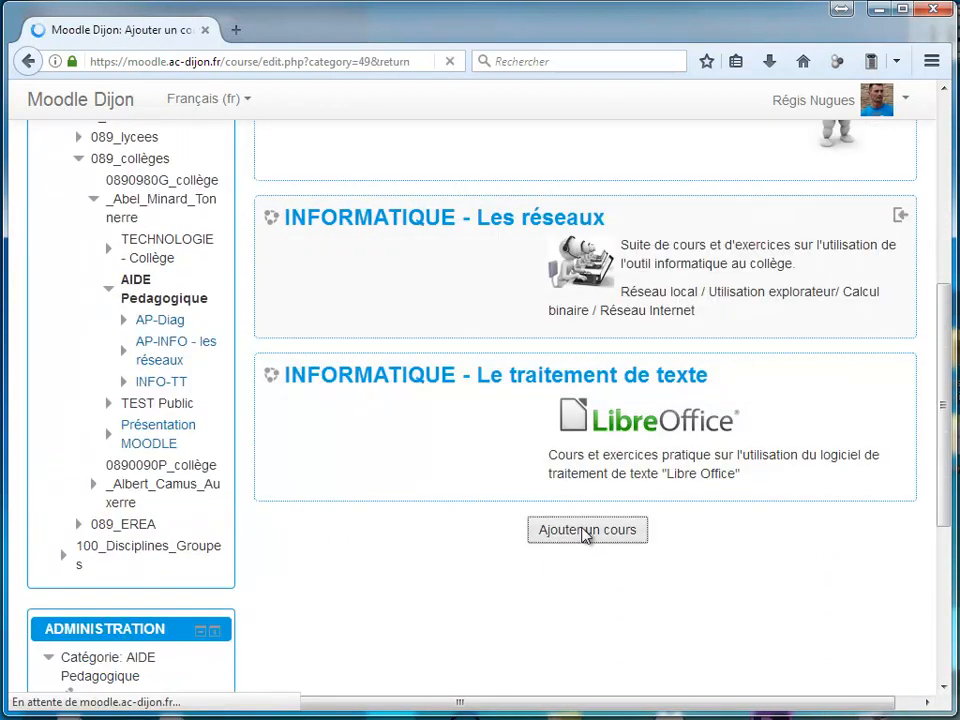
left_click(384, 440)
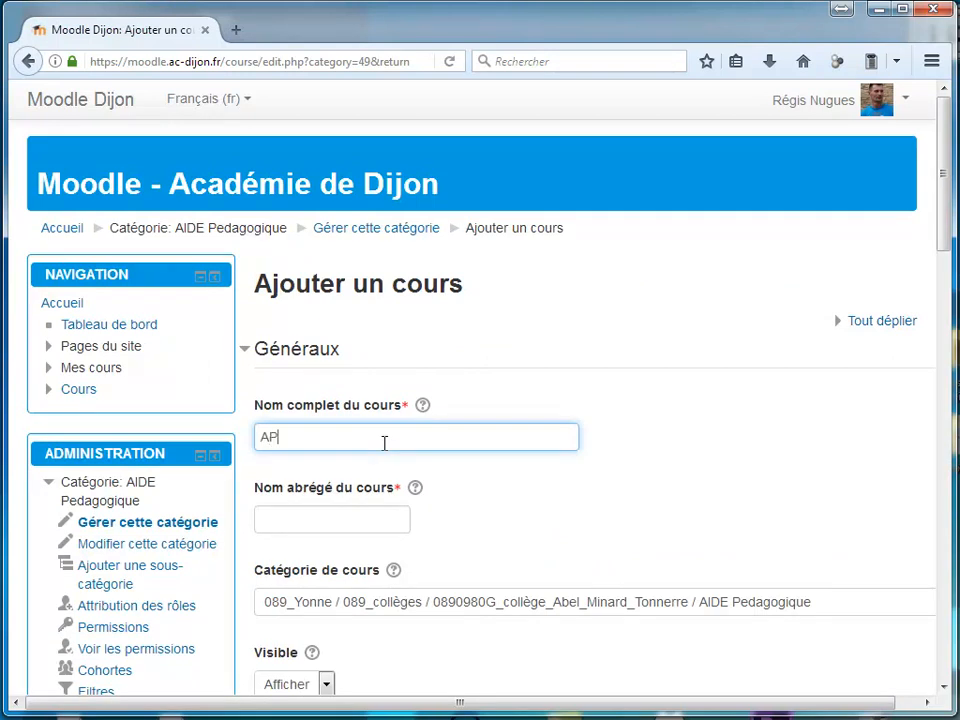
type("AP")
scroll(390, 400, "down", 8)
left_click(393, 373)
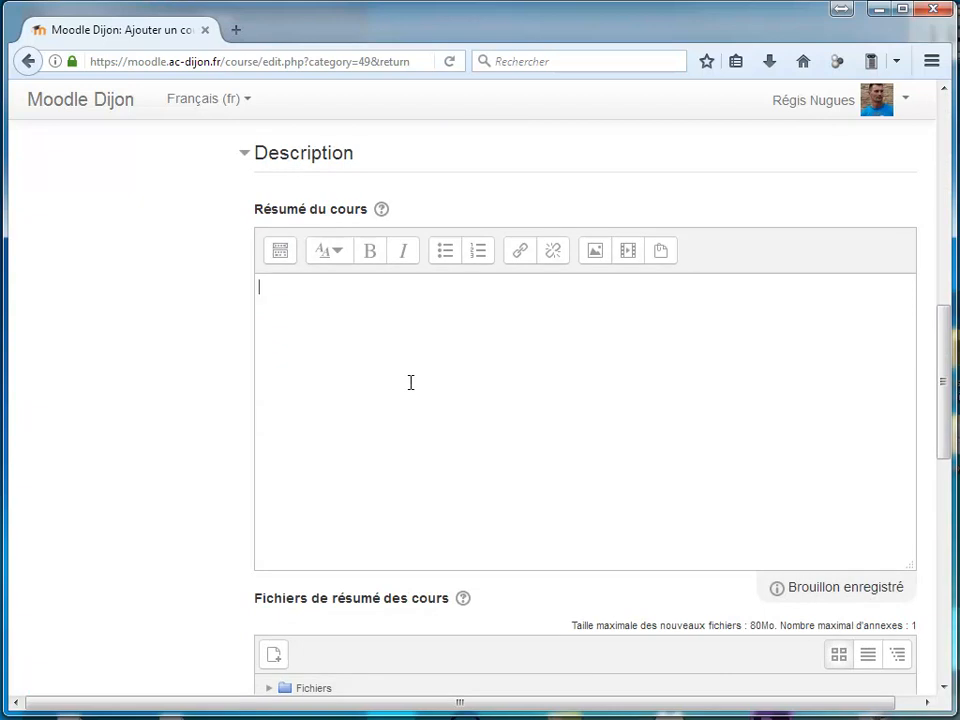
type("Remise à niveau informatique pour la fin du cycle 3")
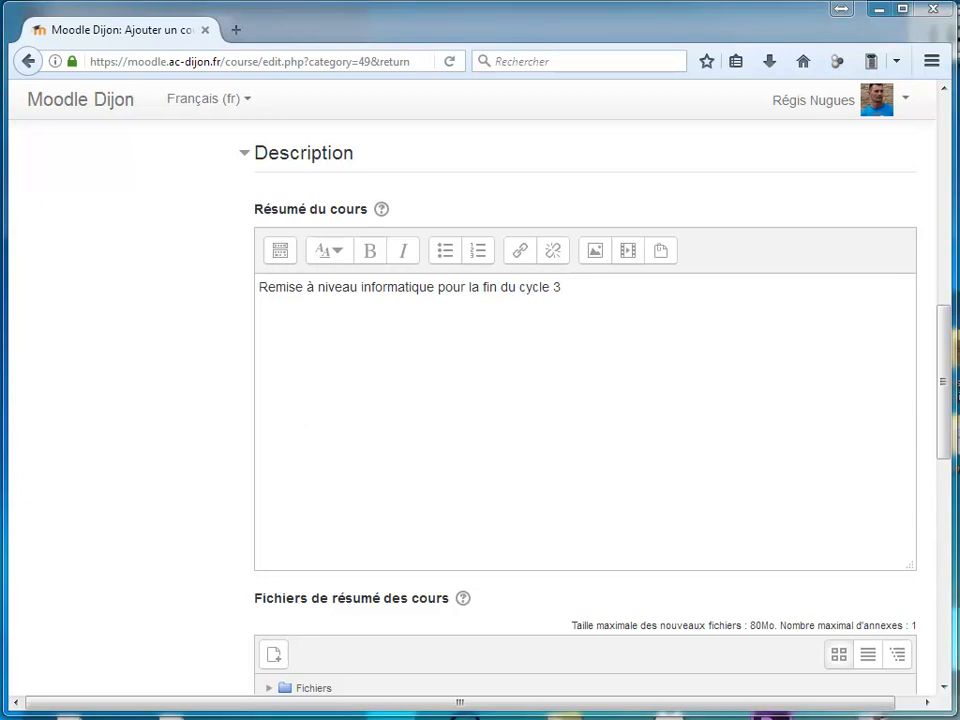
Insert the image bulle-remise-niveau3.png from the Divers folder after the course summary text
left_click_drag(959, 155, 552, 402)
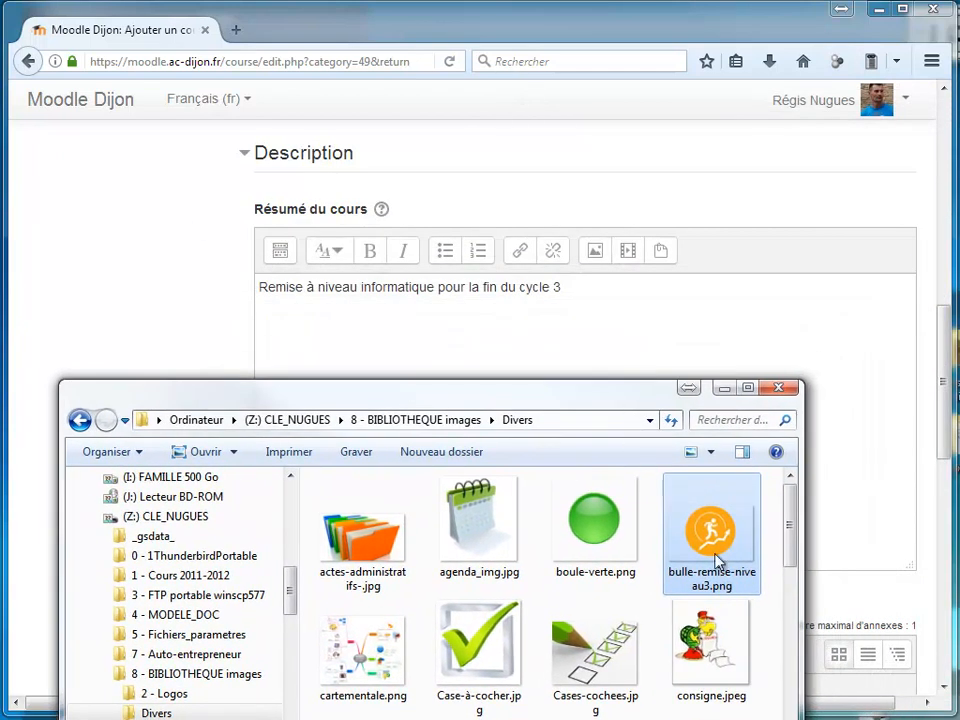
left_click_drag(717, 557, 564, 289)
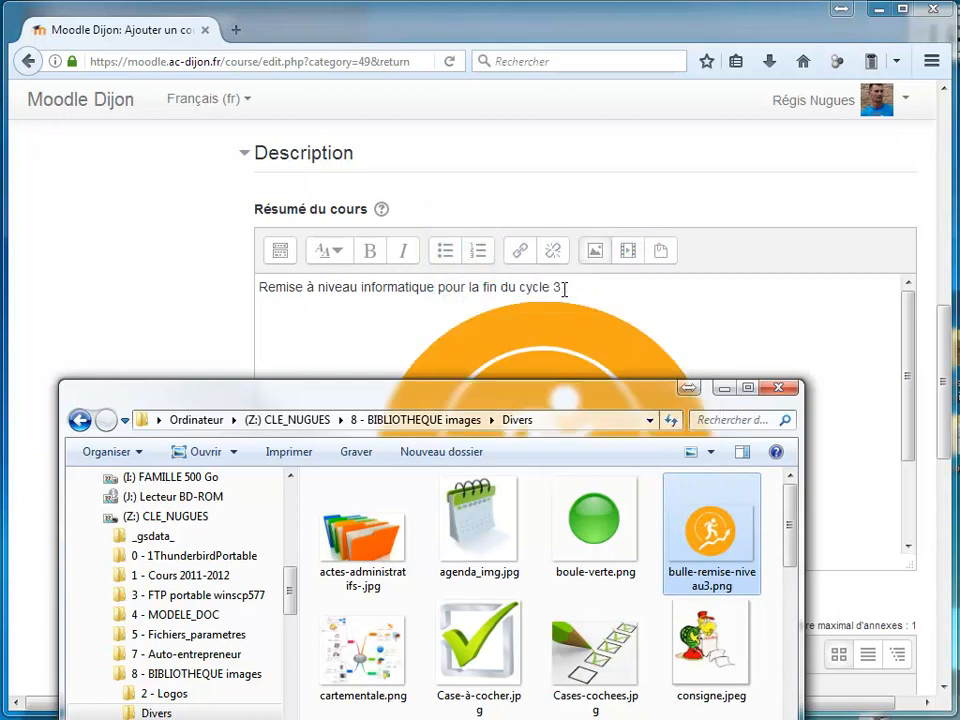
left_click(720, 388)
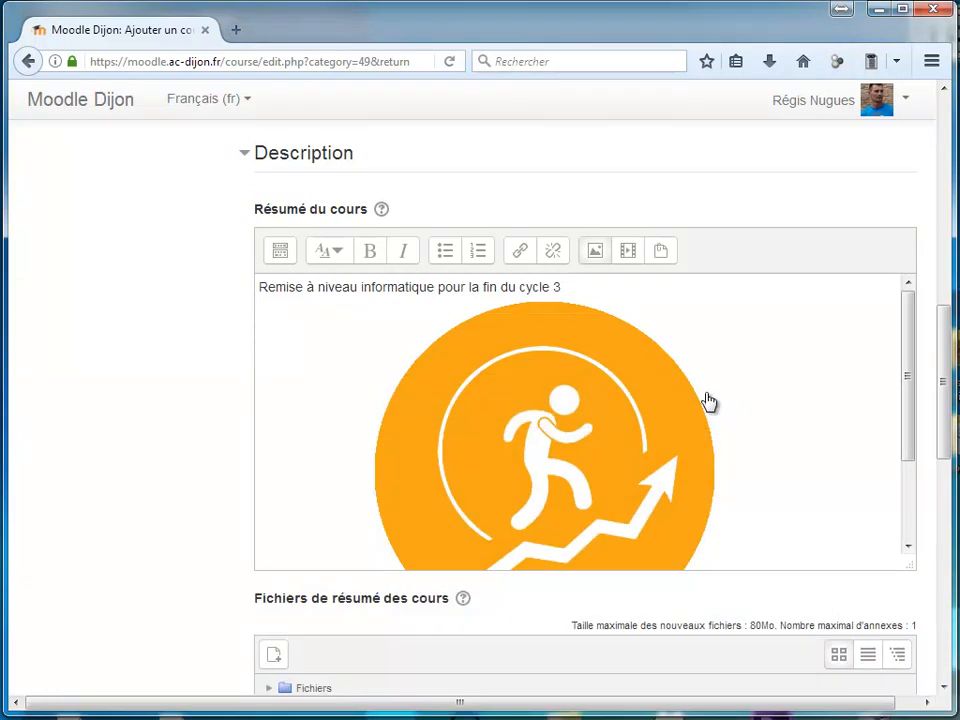
Resize the summary image to a width of 300 with automatic height, align it to Droite and save it
double_click(602, 450)
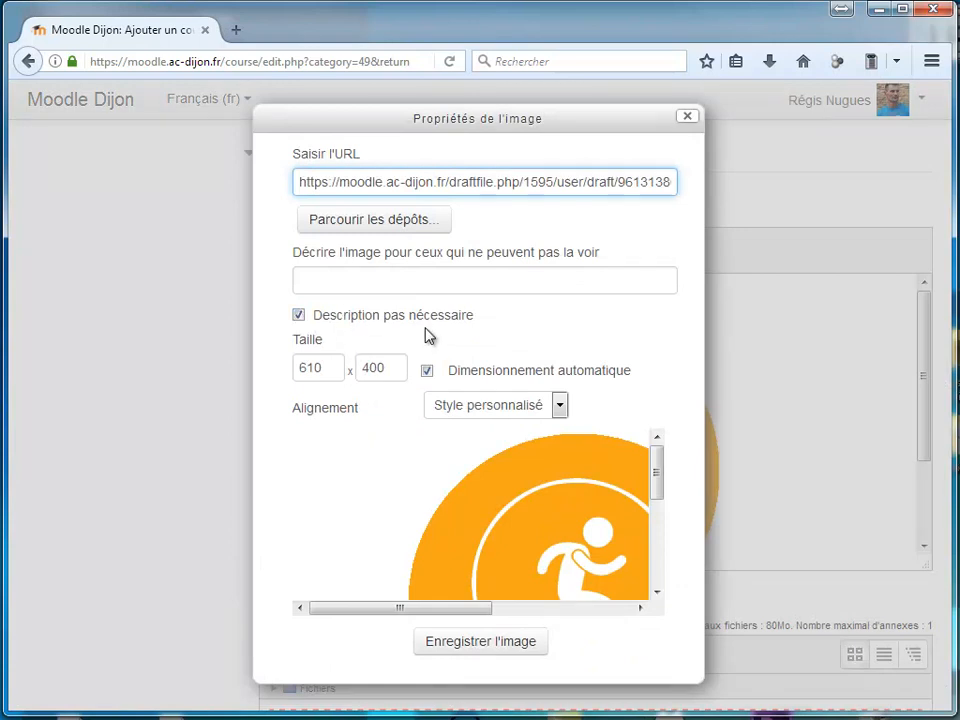
double_click(299, 367)
type("300")
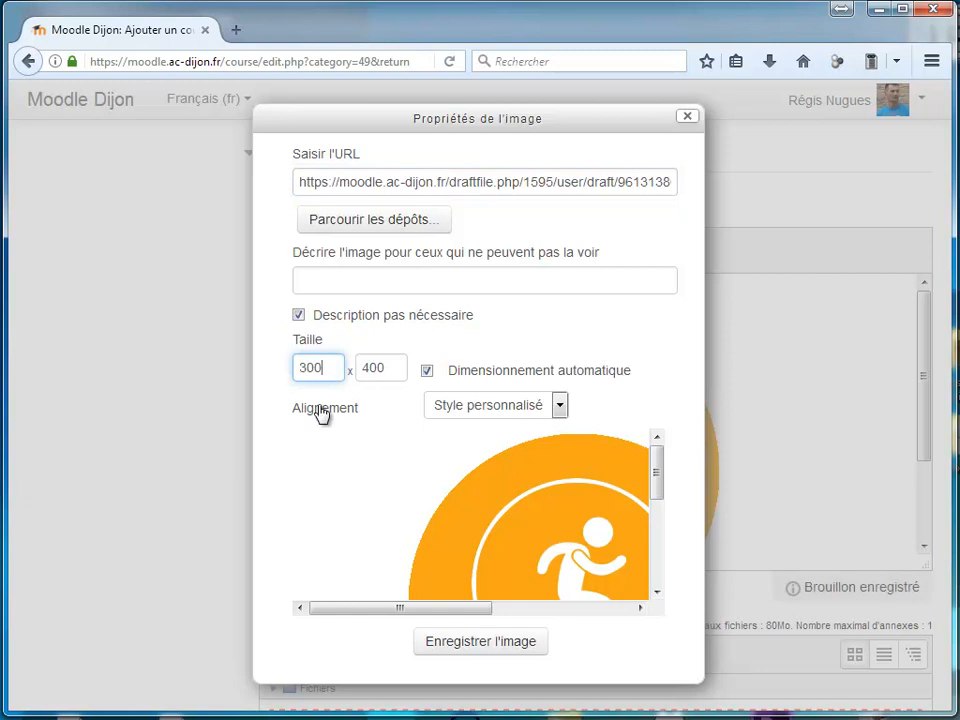
left_click(392, 368)
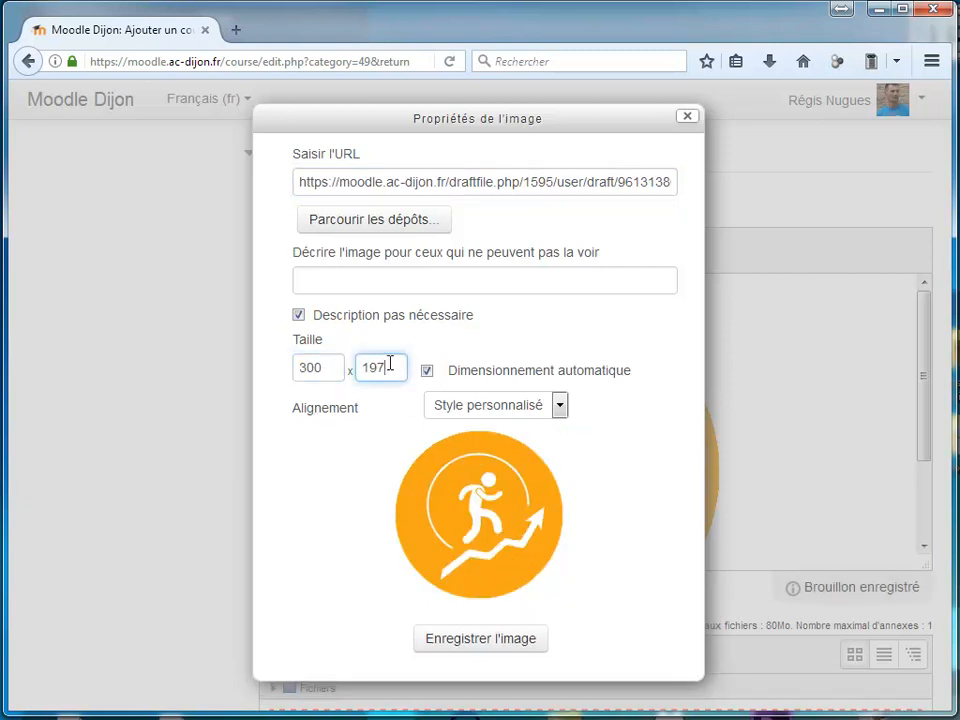
left_click(448, 409)
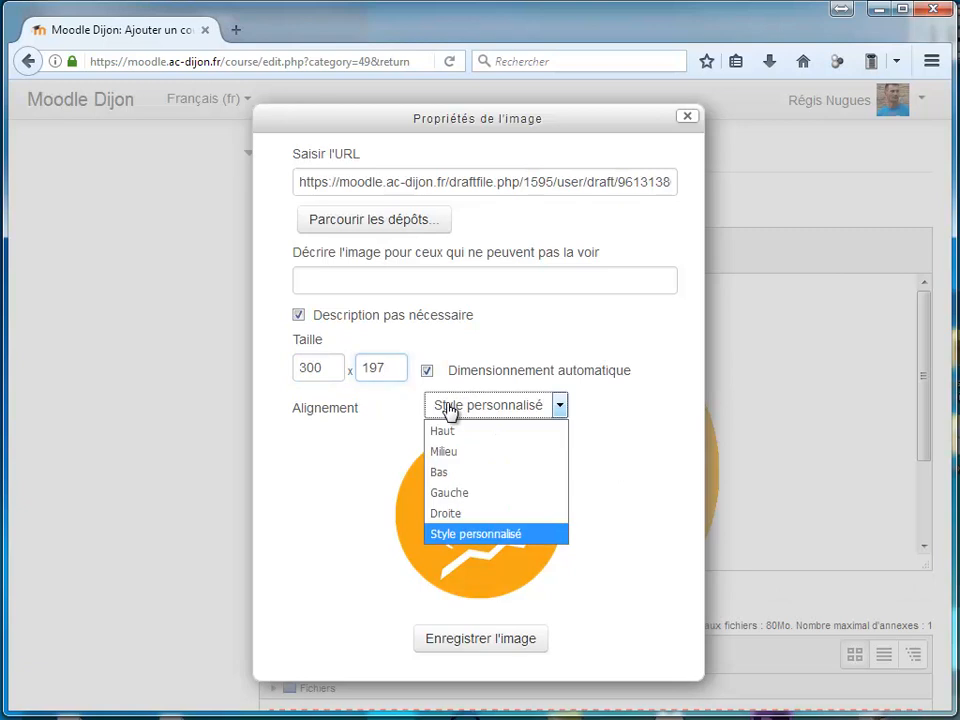
left_click(455, 514)
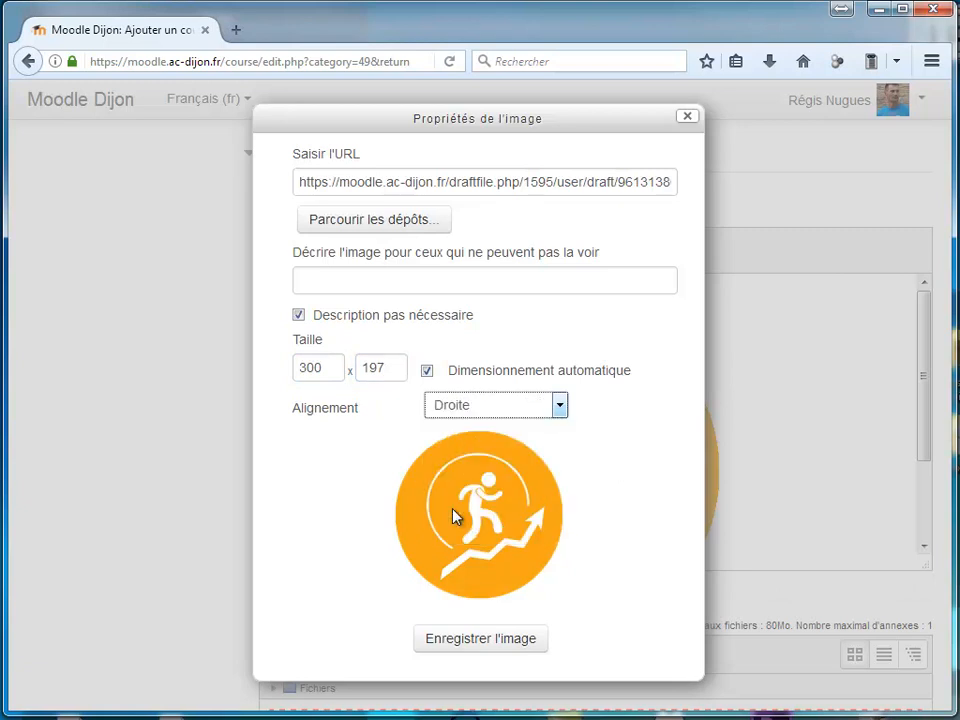
left_click(477, 646)
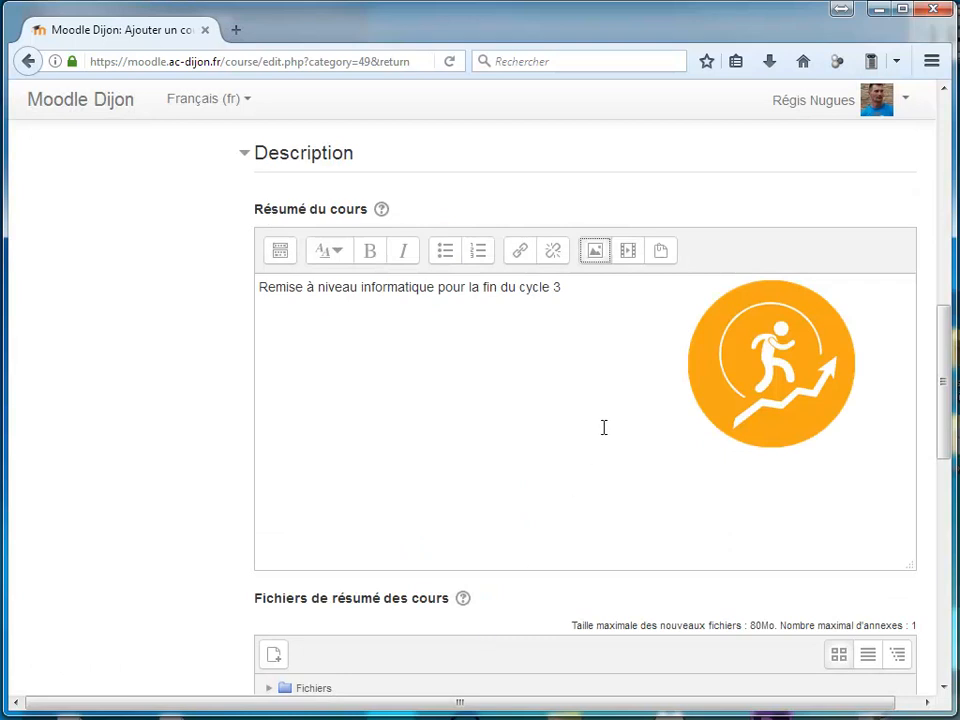
Review the course format and anonymous access settings of the new course
scroll(574, 375, "down", 10)
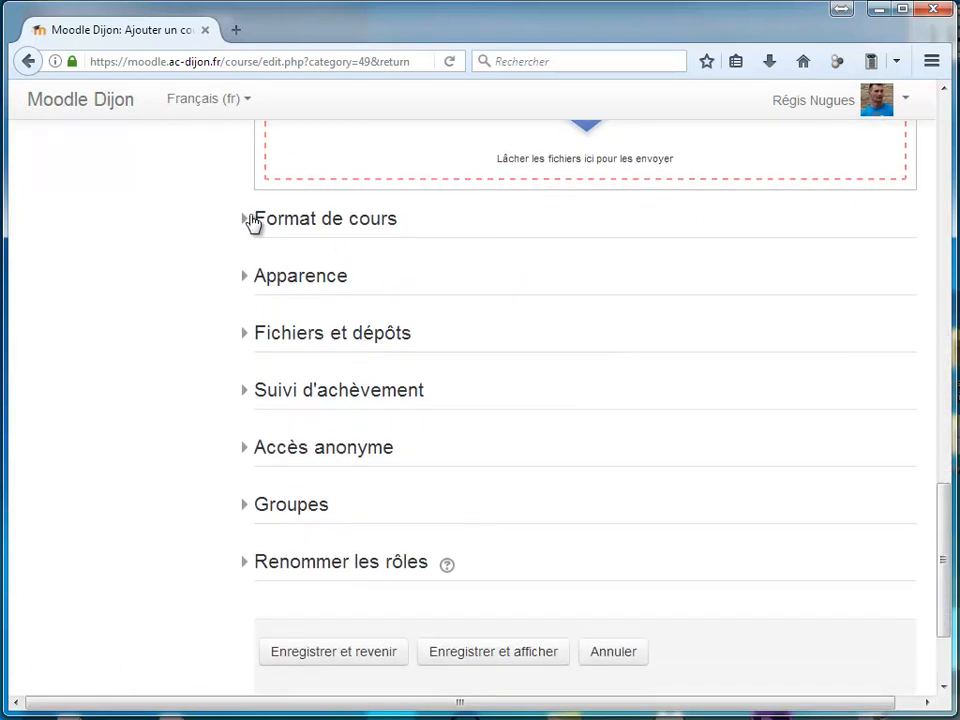
left_click(245, 219)
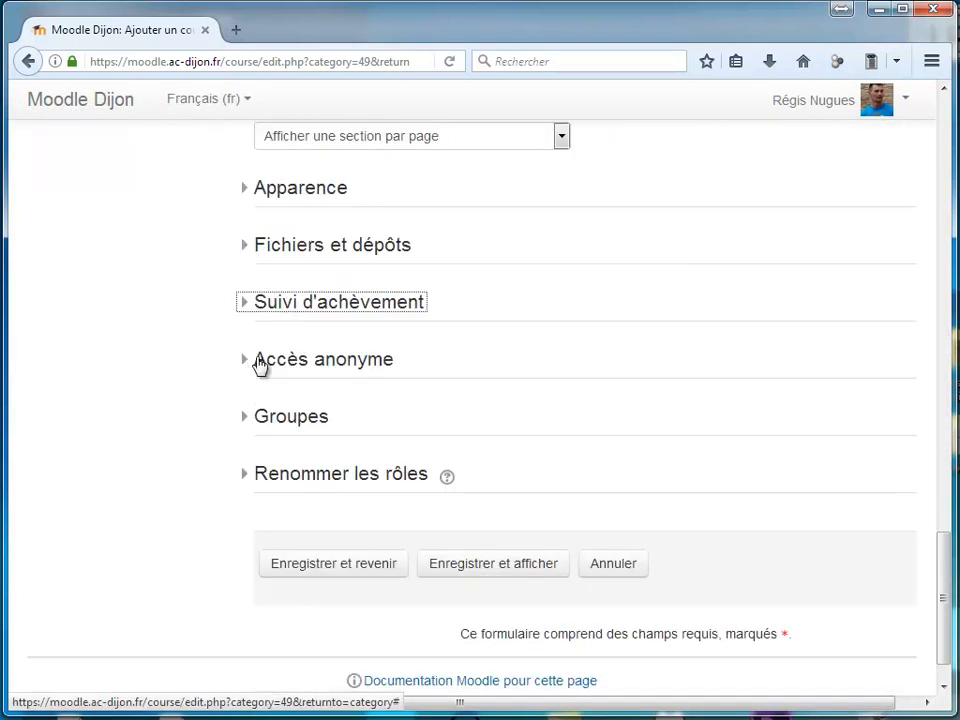
left_click(246, 362)
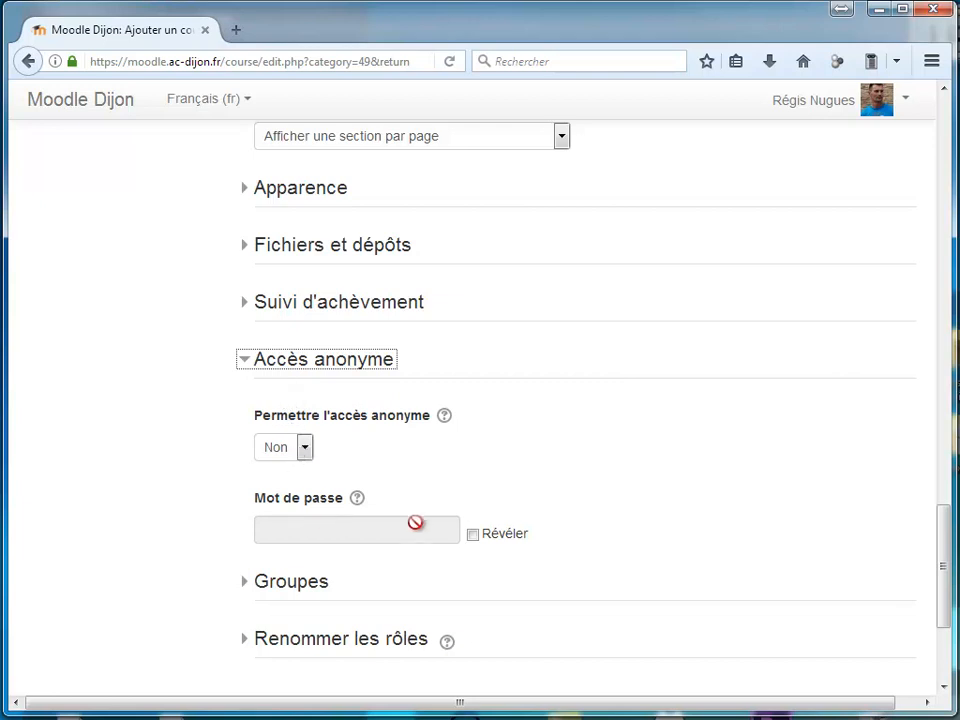
left_click(251, 361)
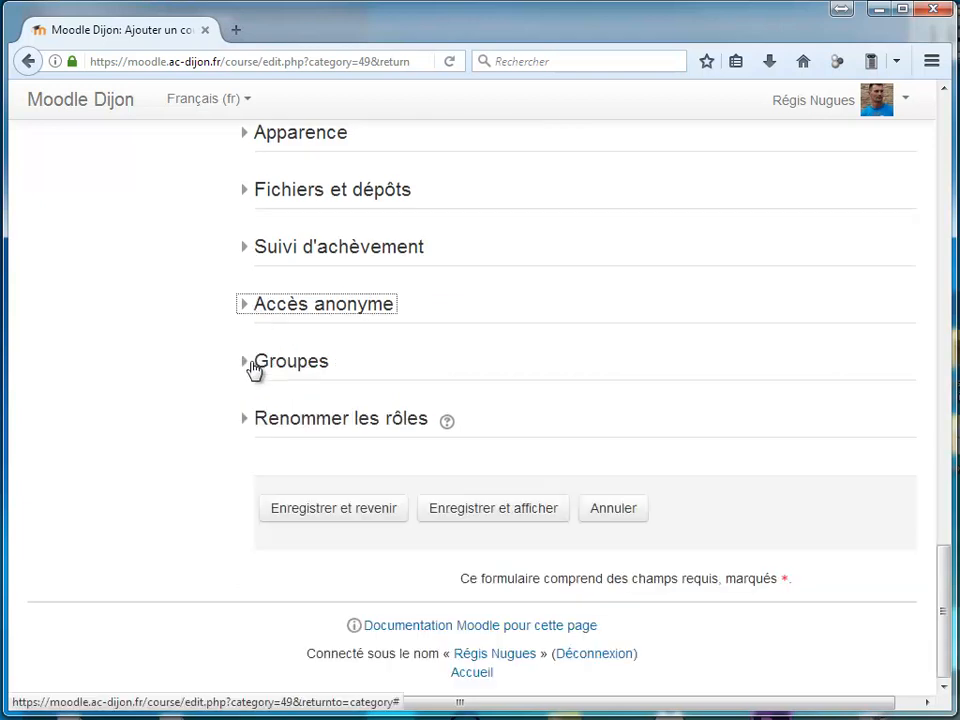
Set the course's group mode to Groupes séparés and save the new course
left_click(253, 365)
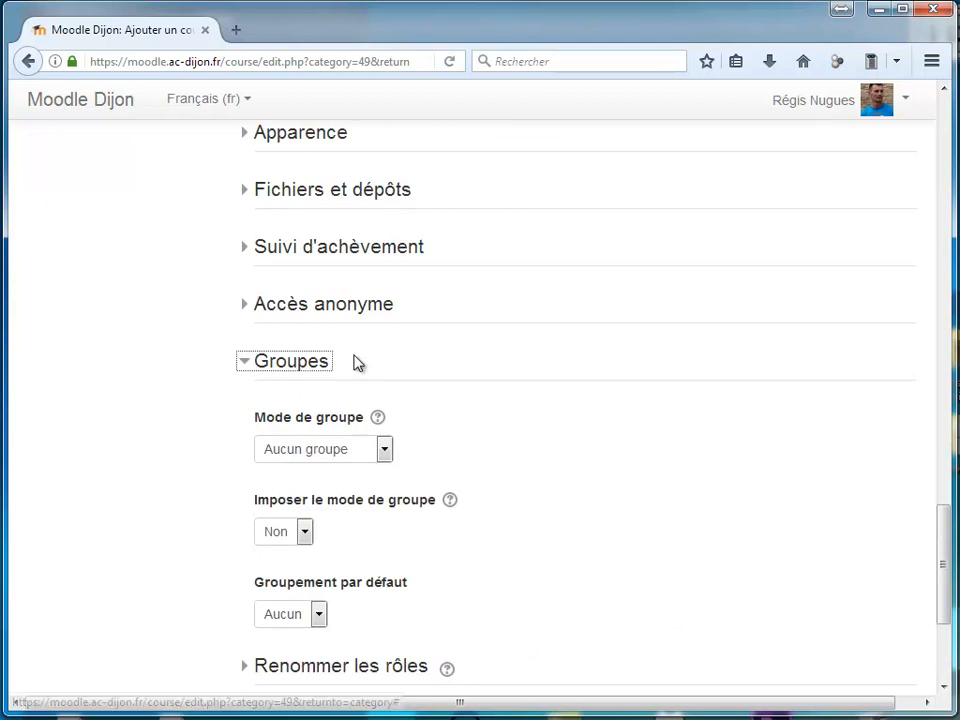
scroll(354, 365, "down", 2)
left_click(383, 345)
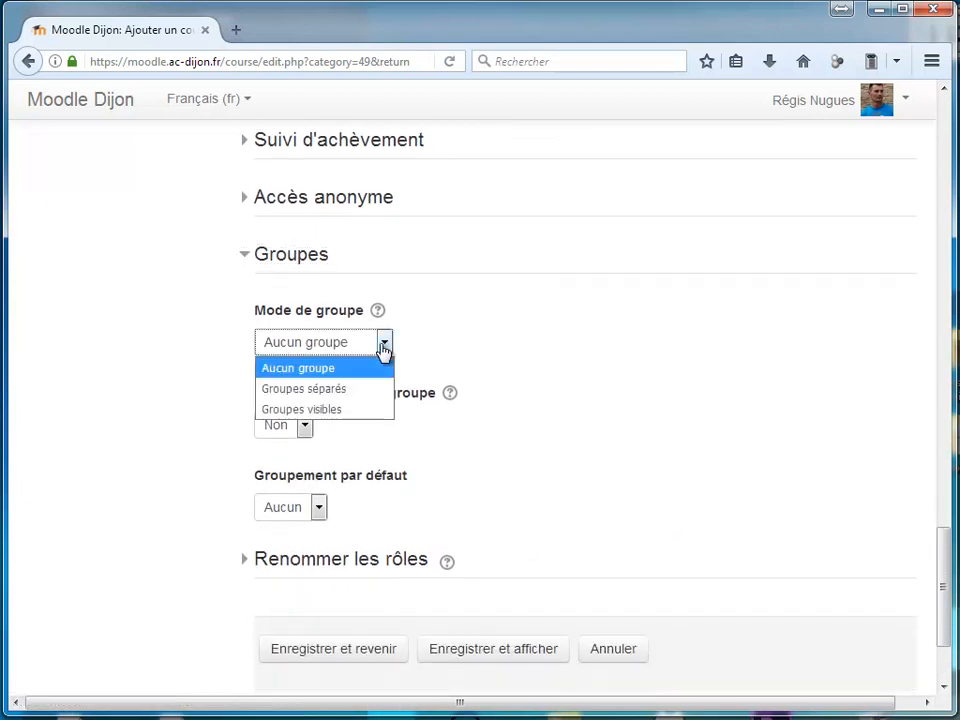
left_click(338, 398)
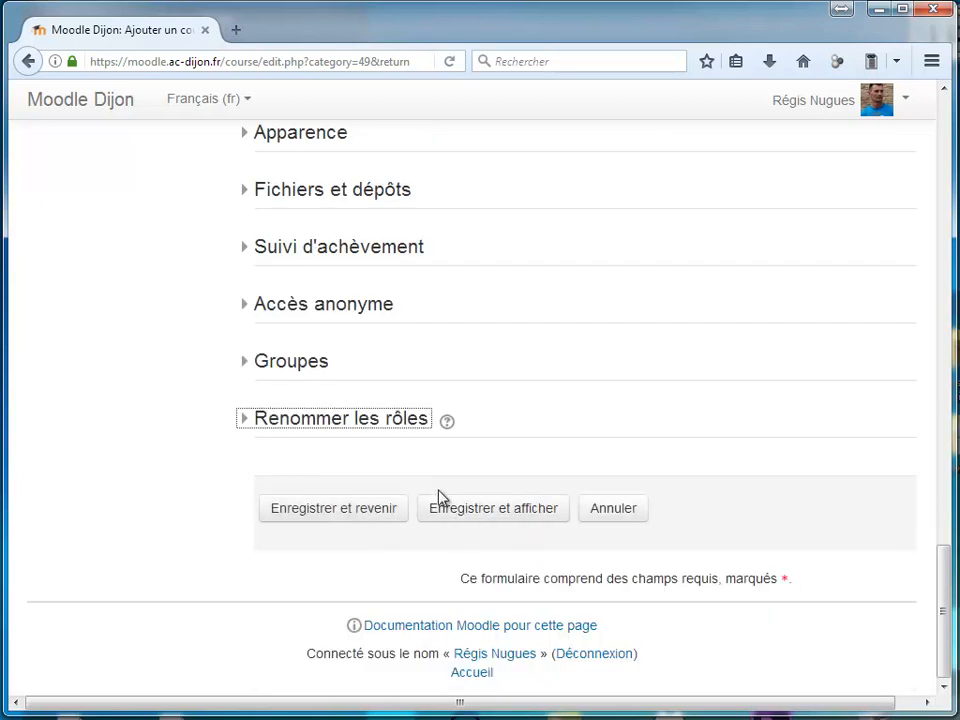
left_click(383, 515)
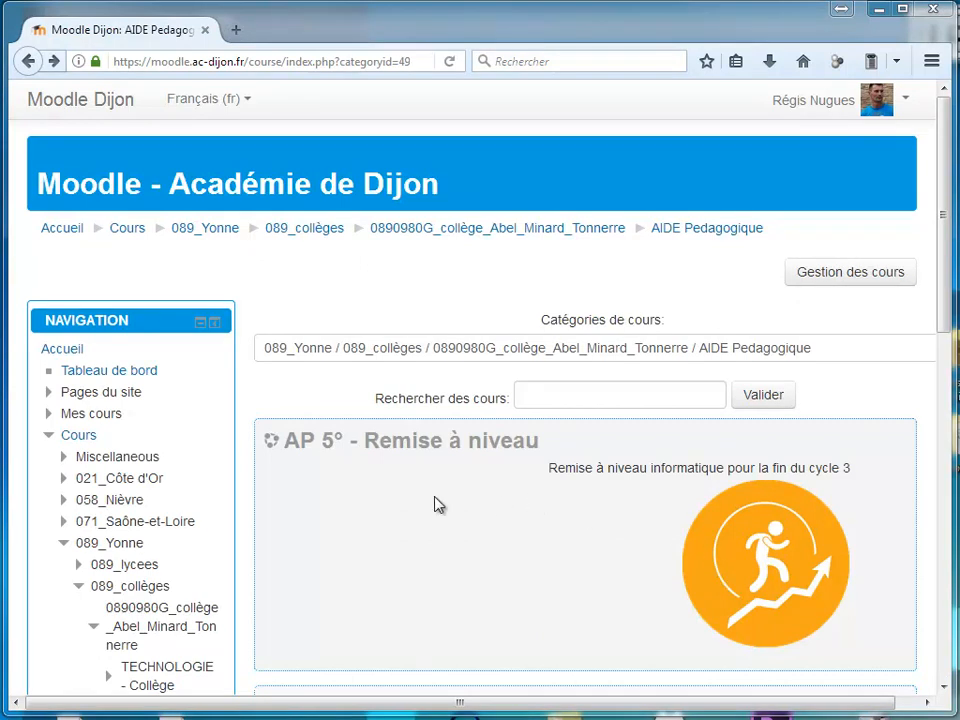
Open the AP 5° - Remise à niveau course from the category list and turn on its editing mode
scroll(336, 487, "down", 4)
scroll(600, 330, "up", 2)
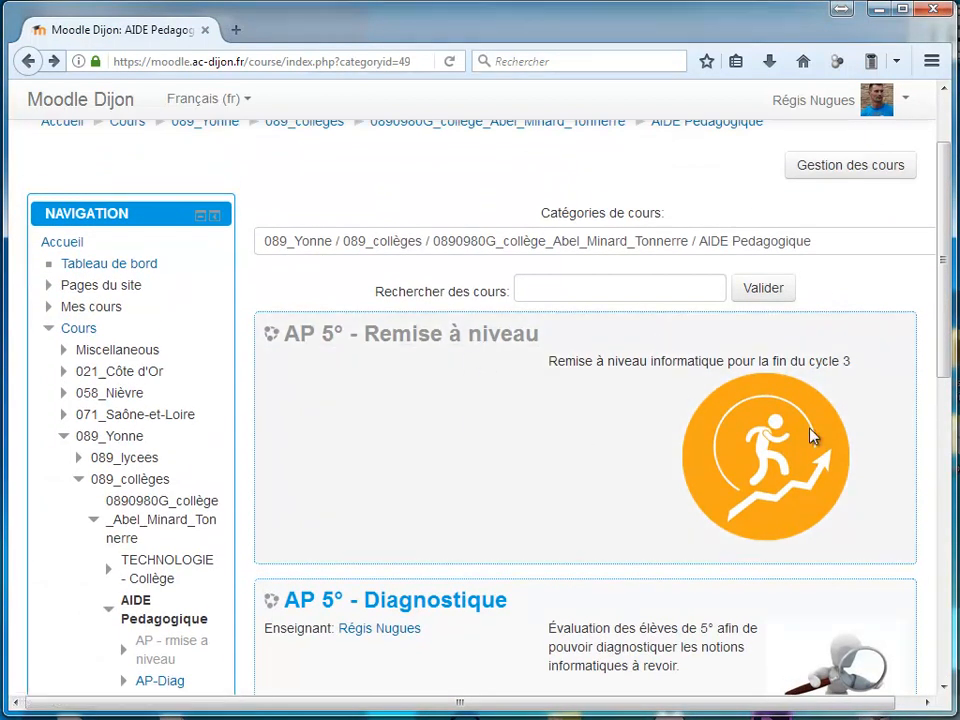
left_click(452, 347)
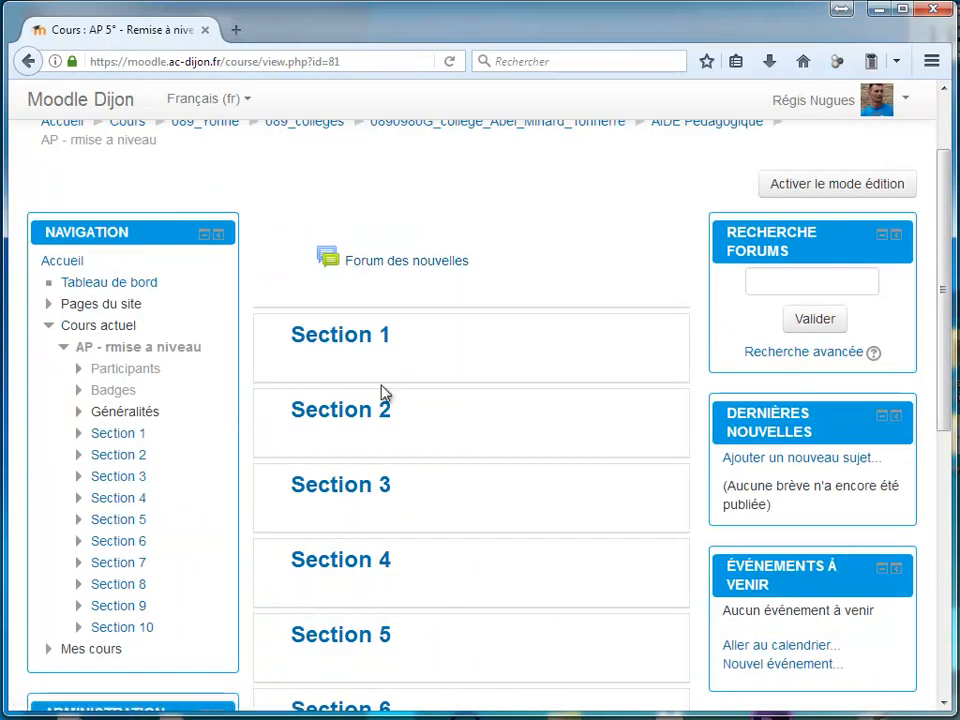
left_click(845, 190)
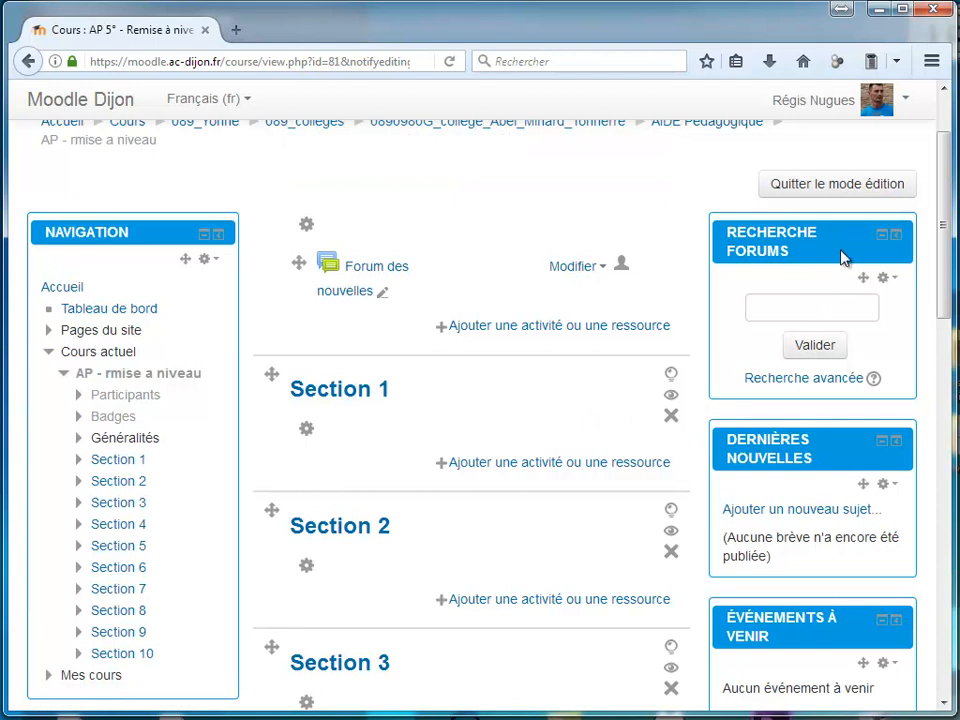
Dock the Recherche forums, Dernières nouvelles, Événements à venir and Activité récente blocks
left_click(896, 236)
left_click(896, 238)
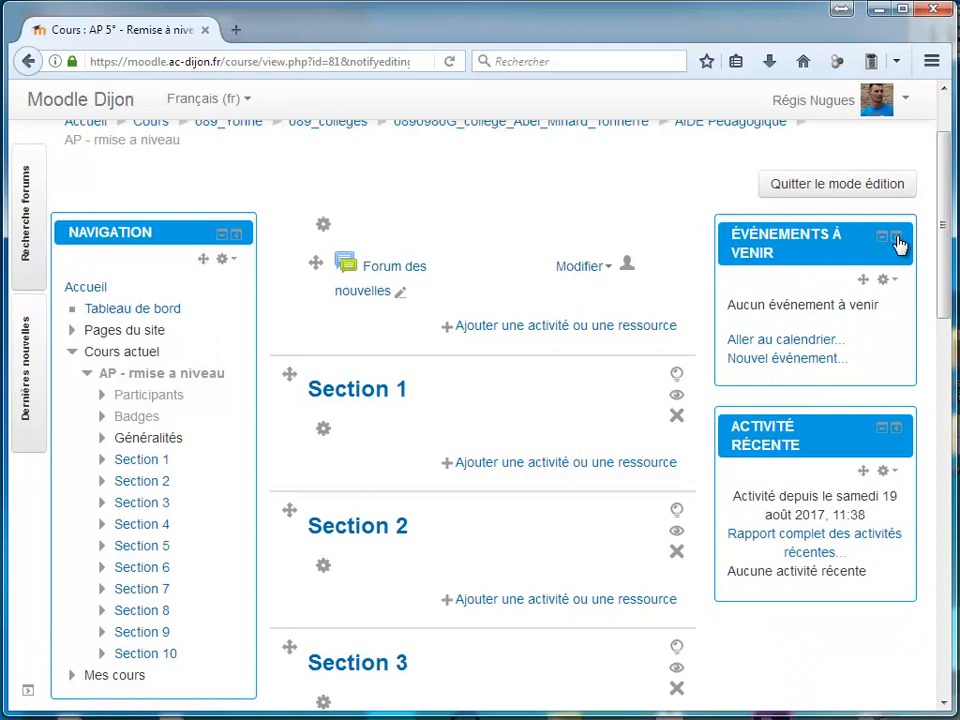
left_click(896, 238)
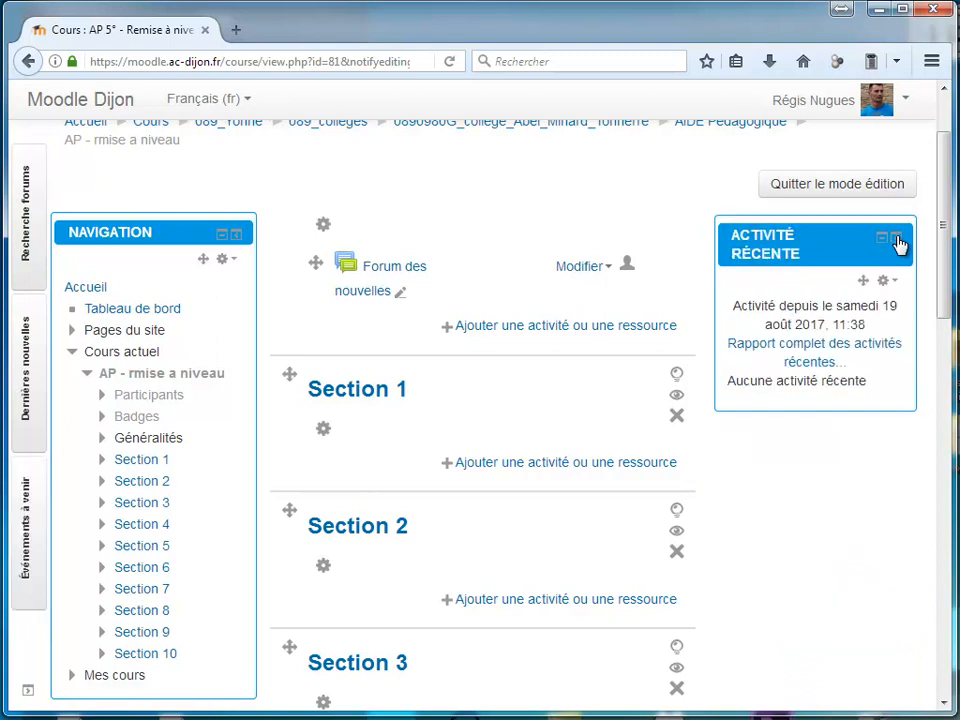
left_click(896, 238)
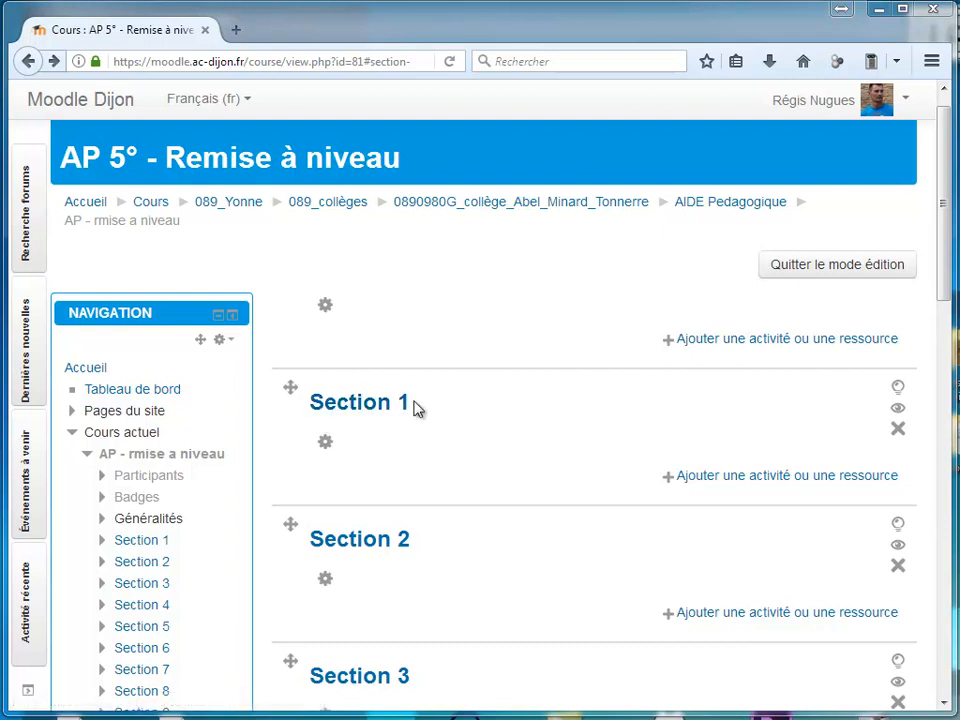
Replace the default name of Section 1 with "1 - Cours sur les périphériques"
left_click(328, 452)
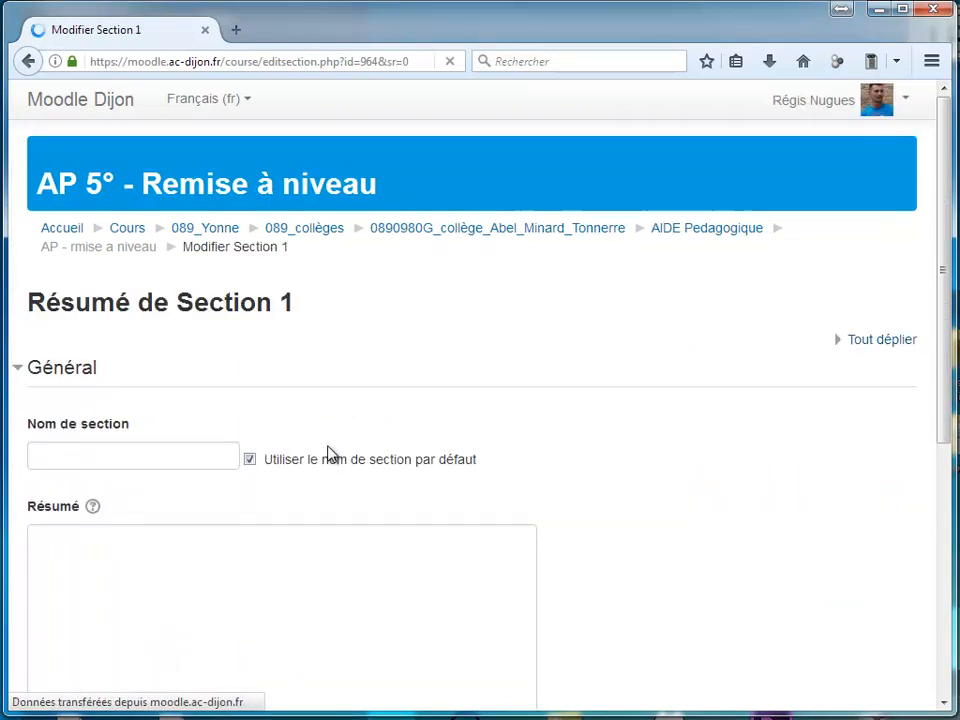
left_click(250, 460)
left_click(159, 460)
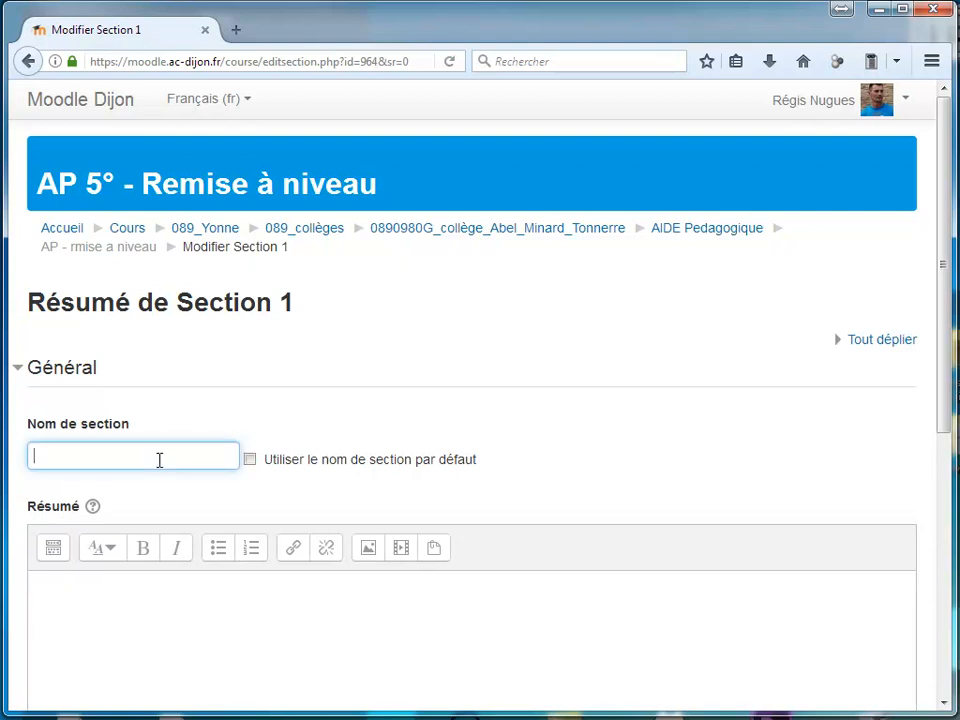
type("1 - Cours sur les périphériques")
Enter the summary "Cours et explication sur le rôle des différents périphériques informatiques ainsi que leurs types (entrée / sortie)", add the peripherals image and save
scroll(94, 539, "down", 2)
left_click(94, 539)
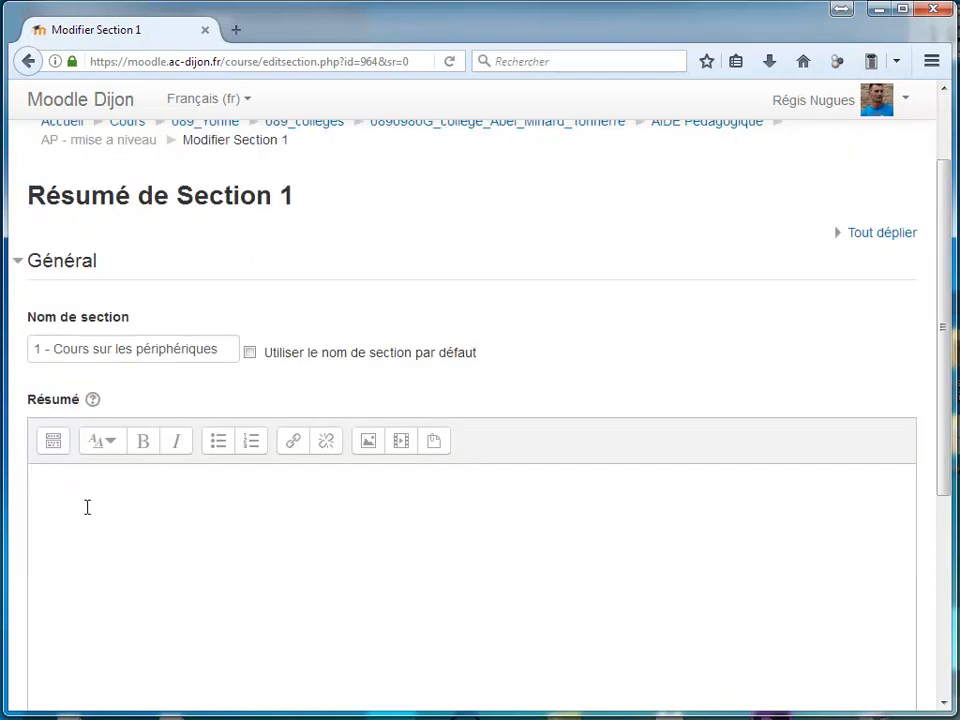
type("Cours et explication sur le rôle des différents périphériques informatiques ainsi que leurs types (entrée / sortie)")
scroll(691, 488, "down", 2)
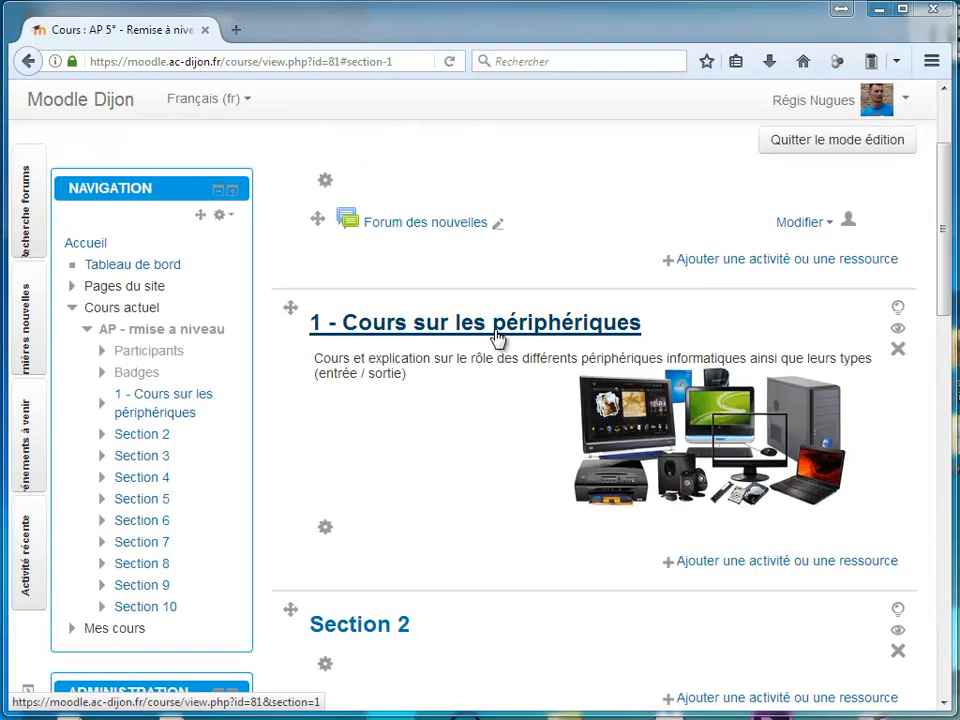
Open the section "1 - Cours sur les périphériques" on its own and add a Page resource to it
left_click(497, 338)
scroll(531, 467, "down", 1)
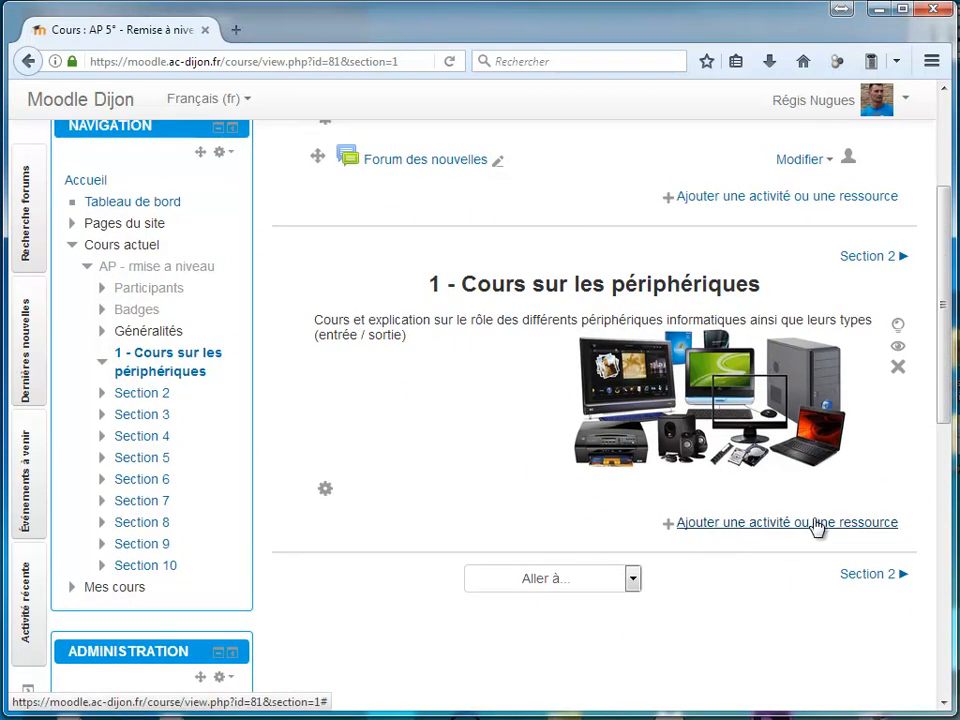
left_click(816, 523)
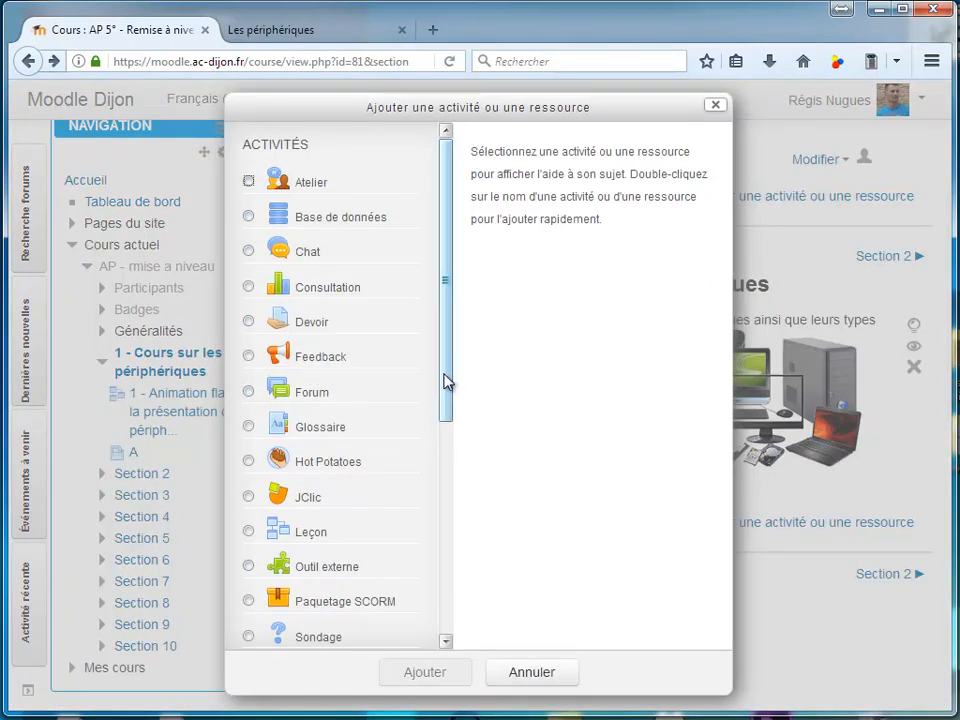
left_click(314, 187)
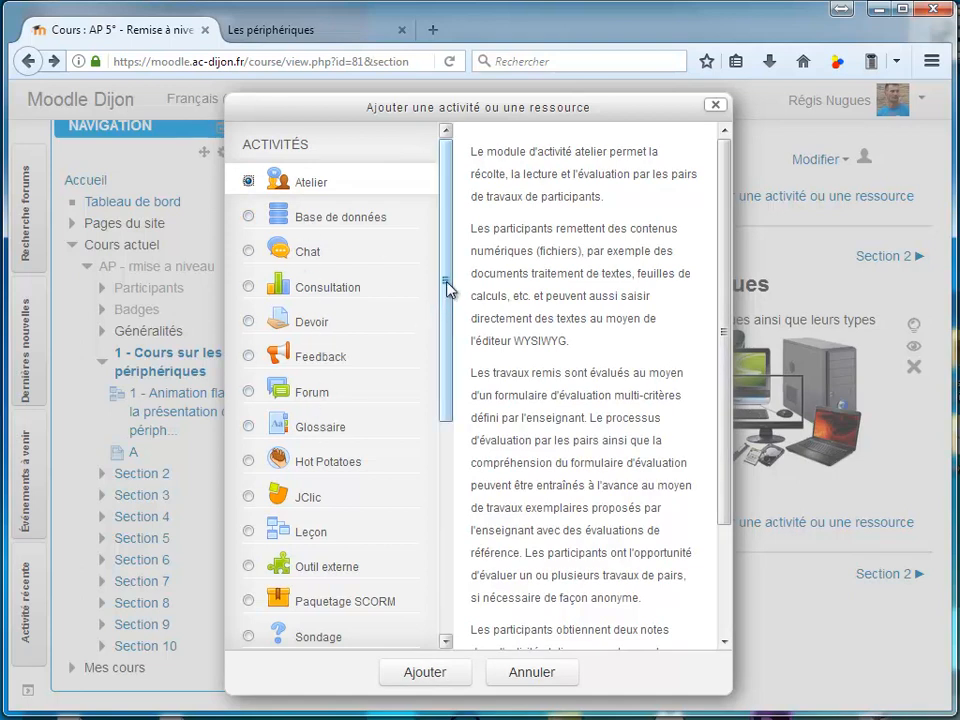
left_click_drag(447, 288, 469, 565)
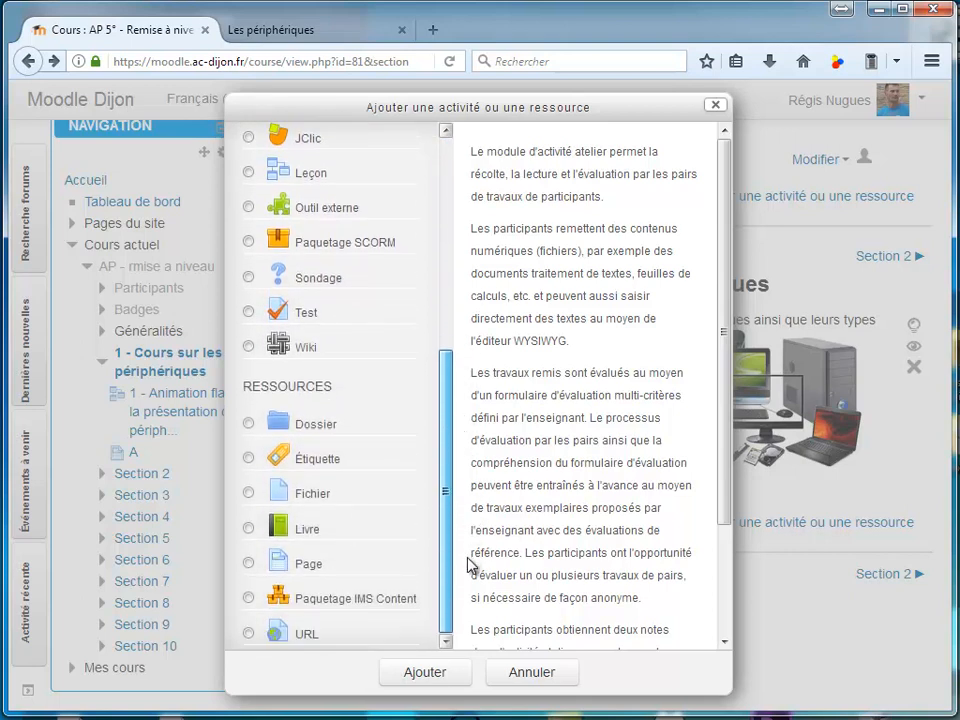
left_click(299, 572)
scroll(336, 605, "down", 2)
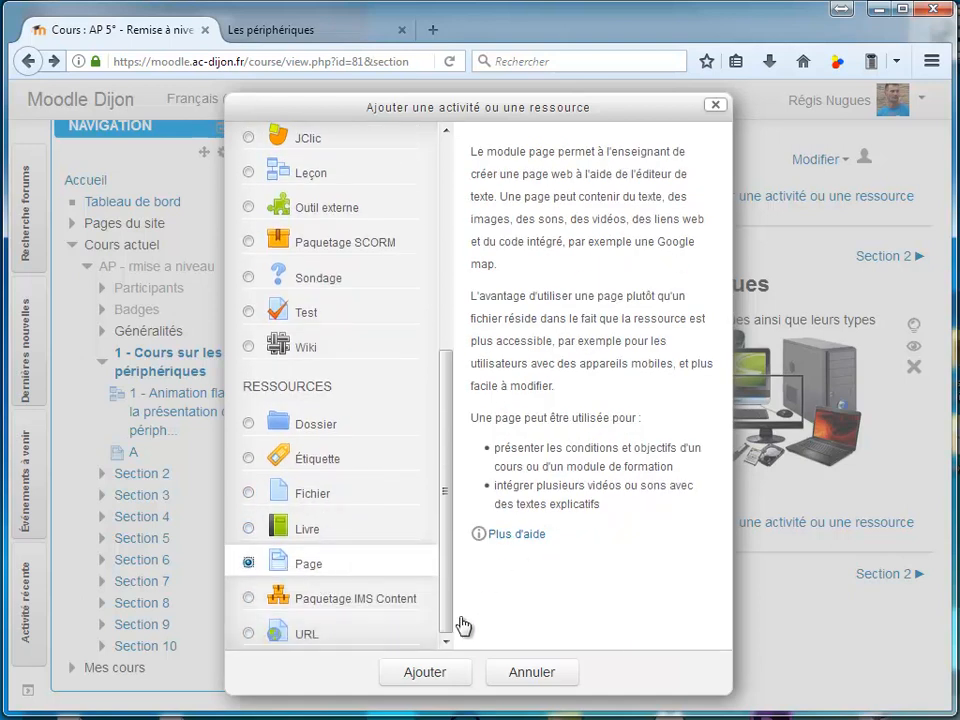
left_click(439, 674)
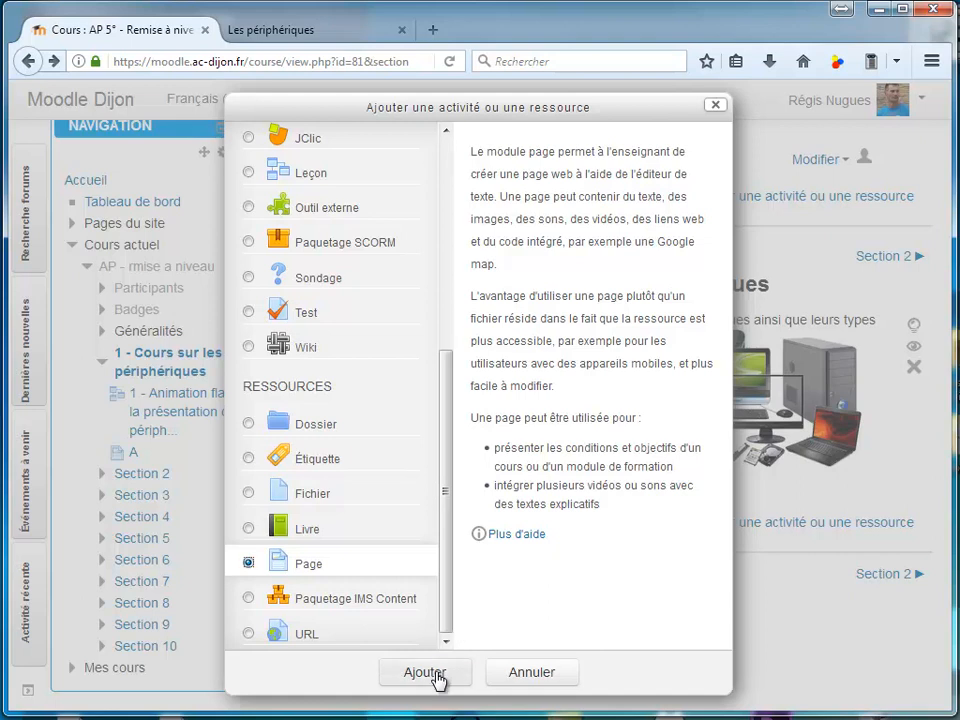
Name the page "1 - Animation flash sur la présentation des périphériques" with displayed description "Vous allez devoir regarder attentivement cette animation qui va s'ouvrir dans une nouvelle page"
left_click(296, 452)
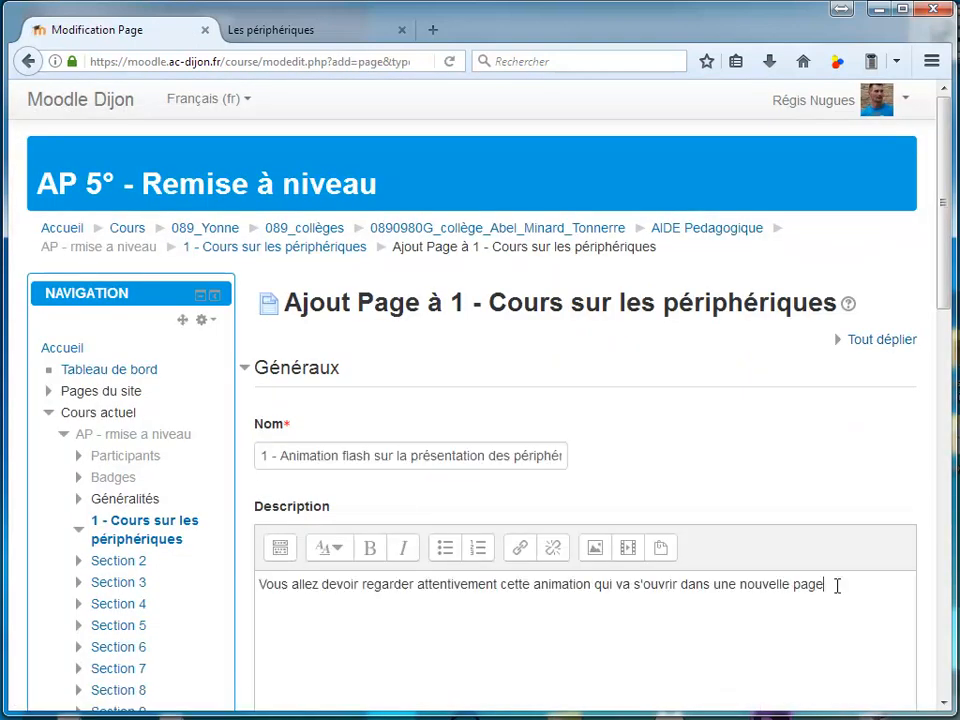
scroll(837, 586, "down", 7)
Insert the image "Techno flash periphérique.JPG" from the ressources folder into the page content
left_click(374, 358)
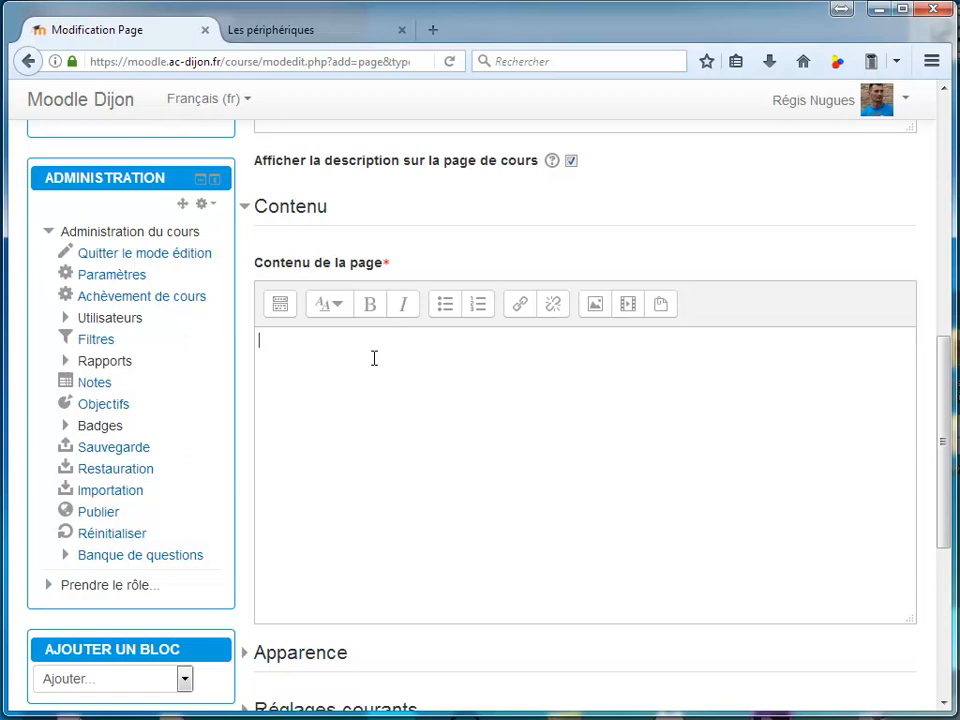
left_click_drag(959, 300, 409, 394)
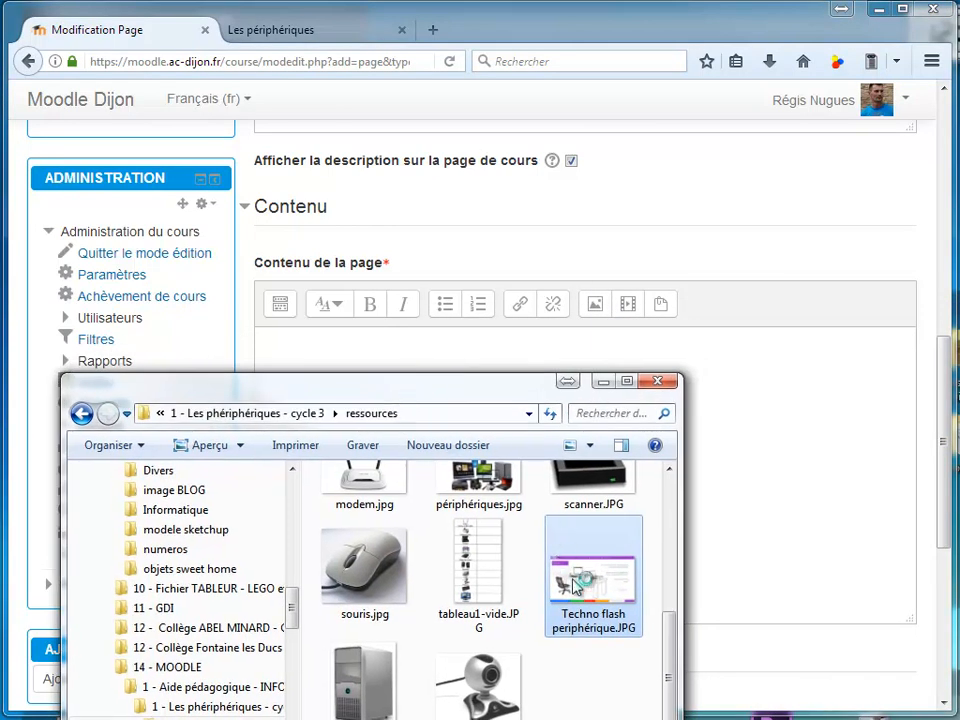
left_click_drag(578, 594, 776, 412)
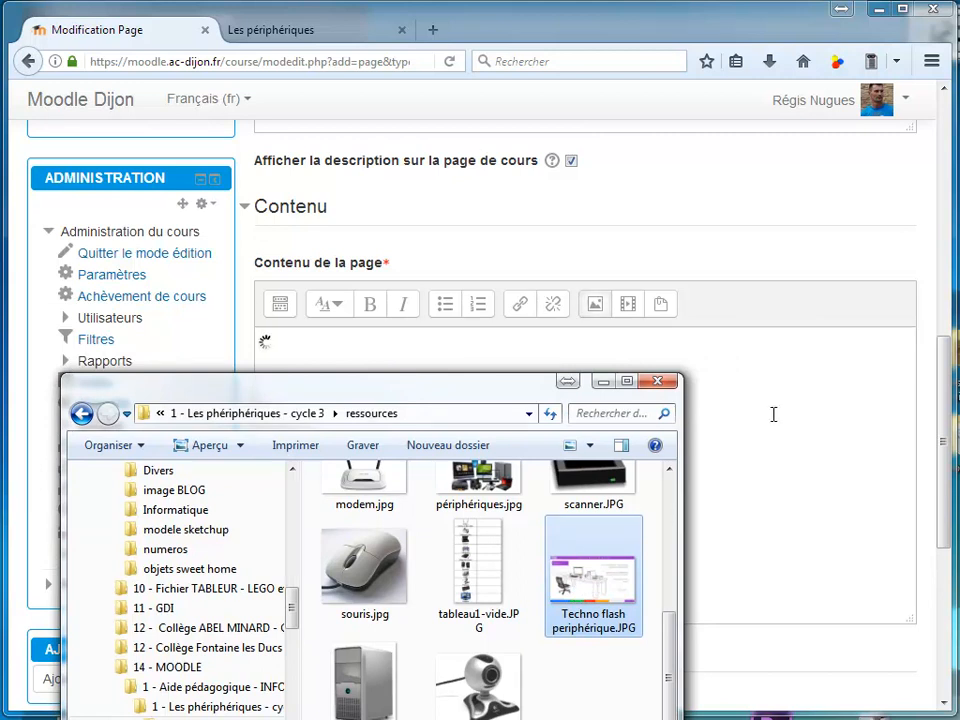
left_click_drag(467, 390, 959, 352)
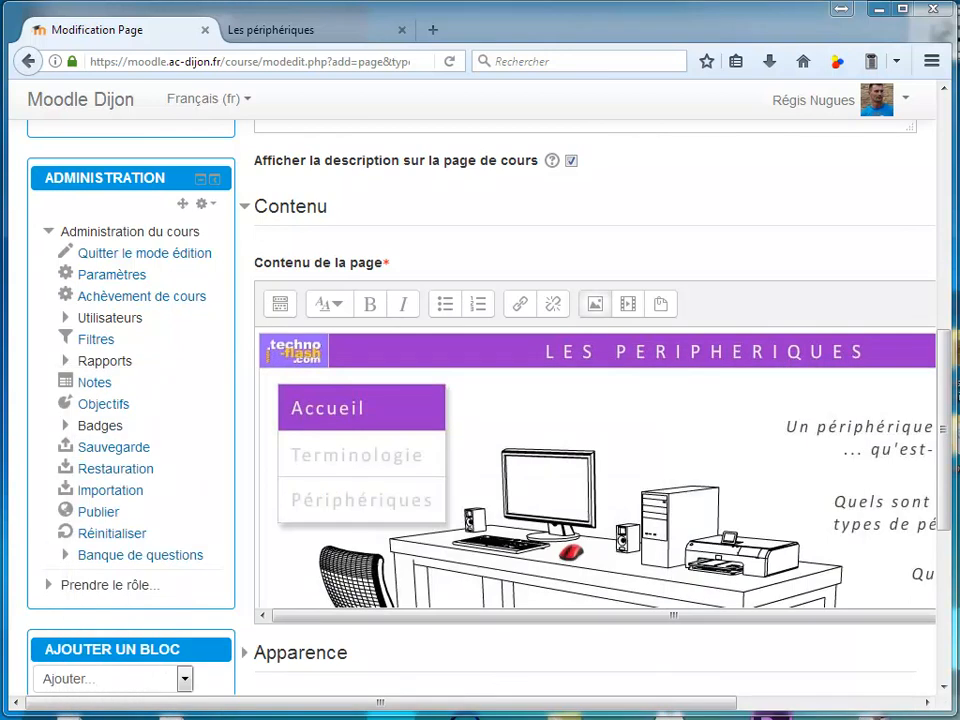
Set the inserted image's width to 400 with automatic sizing and save the image properties
double_click(551, 433)
left_click_drag(336, 369, 272, 388)
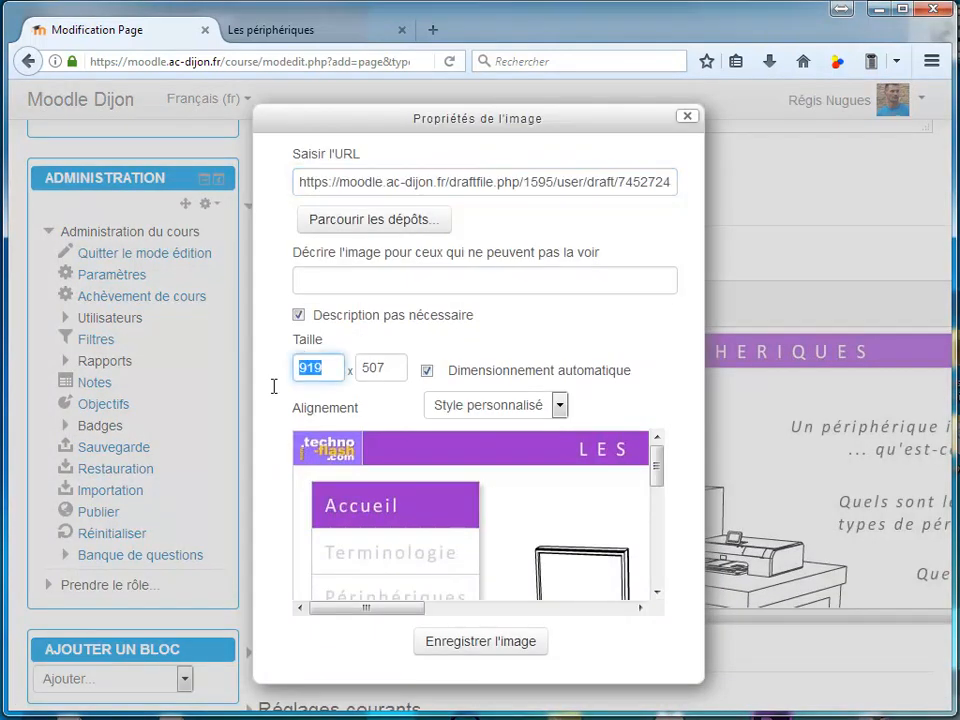
type("400")
left_click(440, 648)
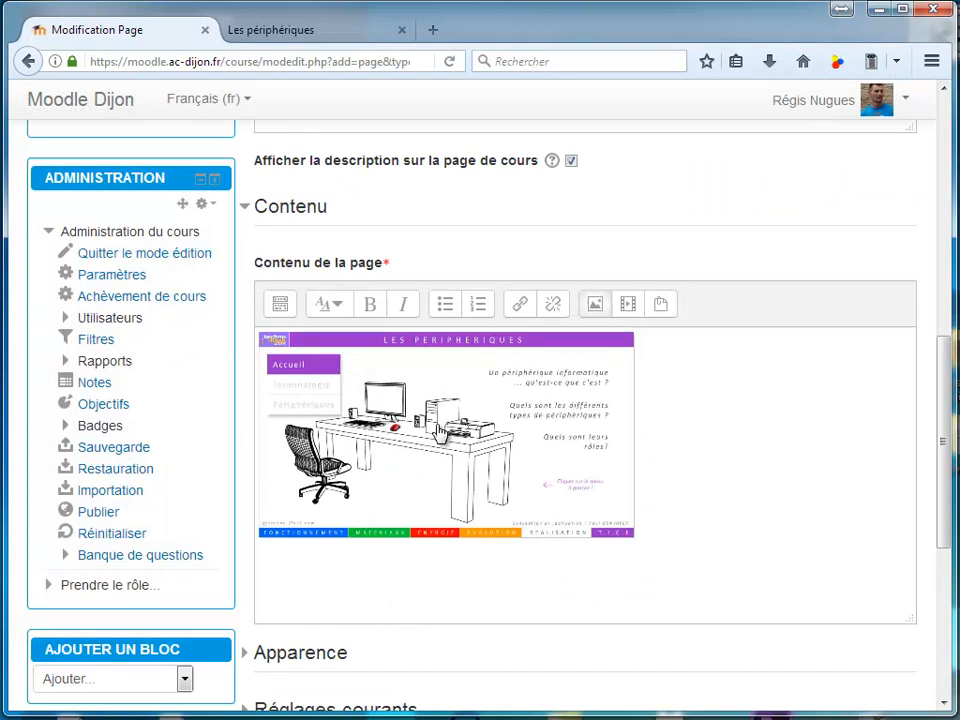
Link the image to the copied address techno-flash.com/animations/les_peripheriques/les_peripheriques.html, opening in a new window
left_click(517, 308)
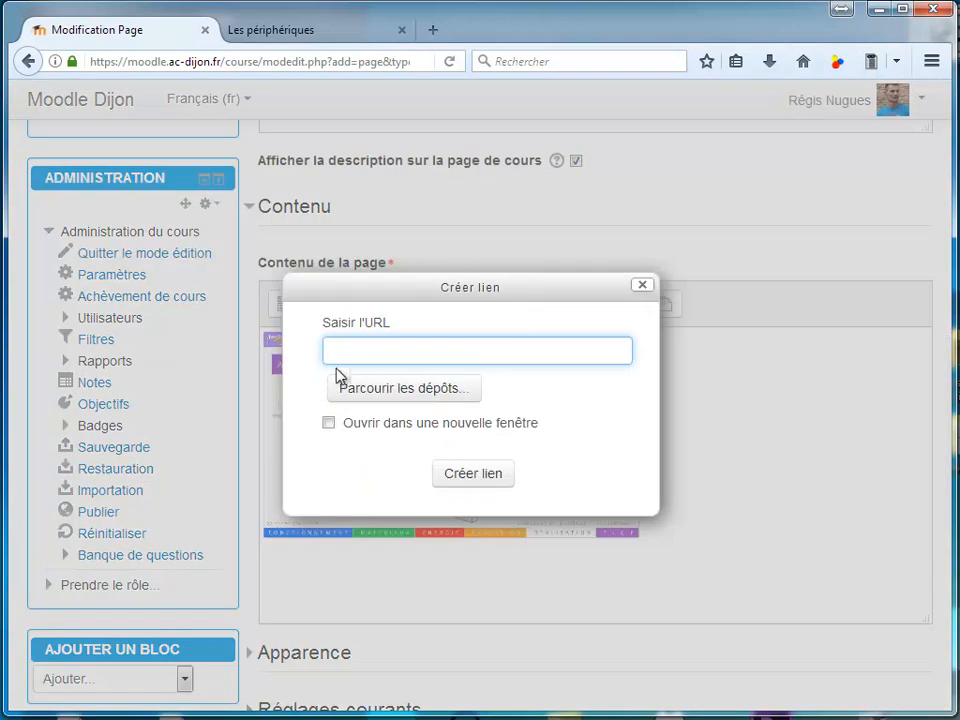
left_click(281, 32)
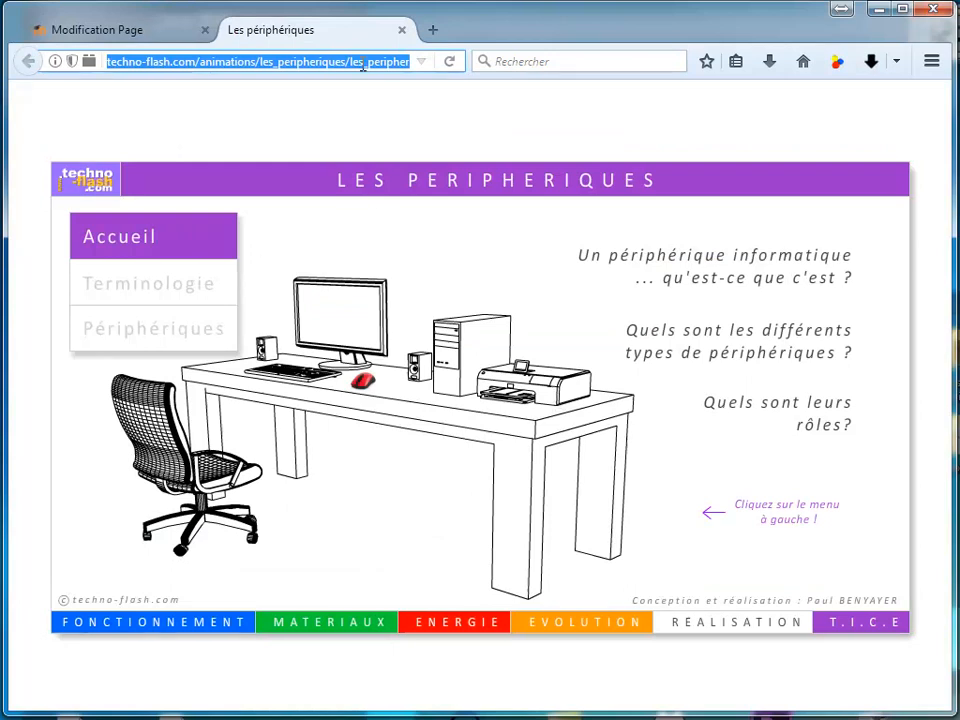
right_click(283, 65)
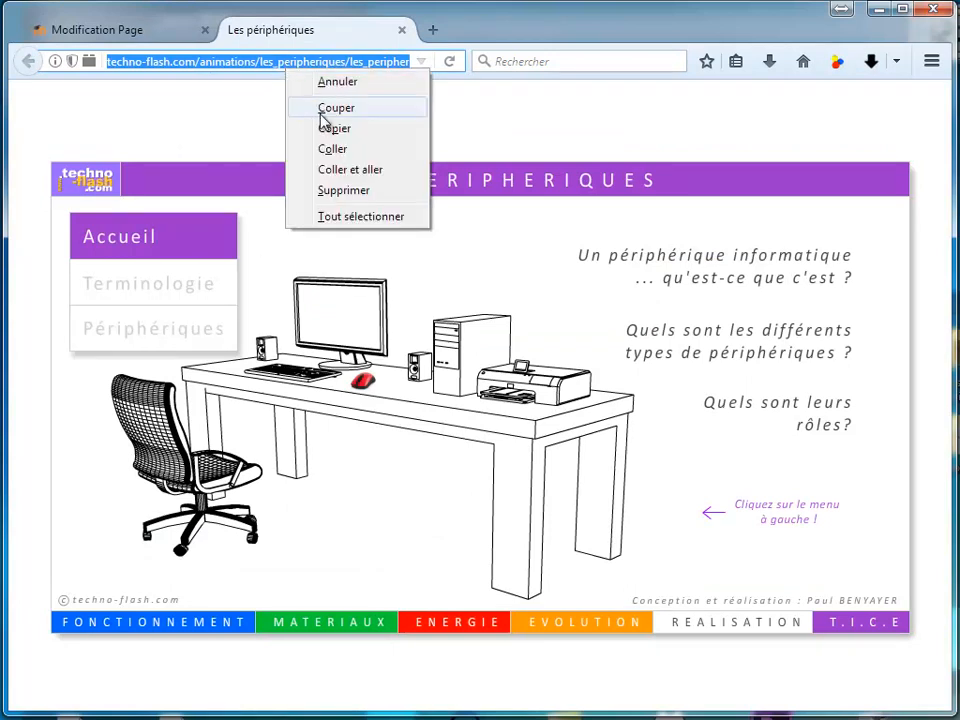
left_click(330, 129)
left_click(150, 32)
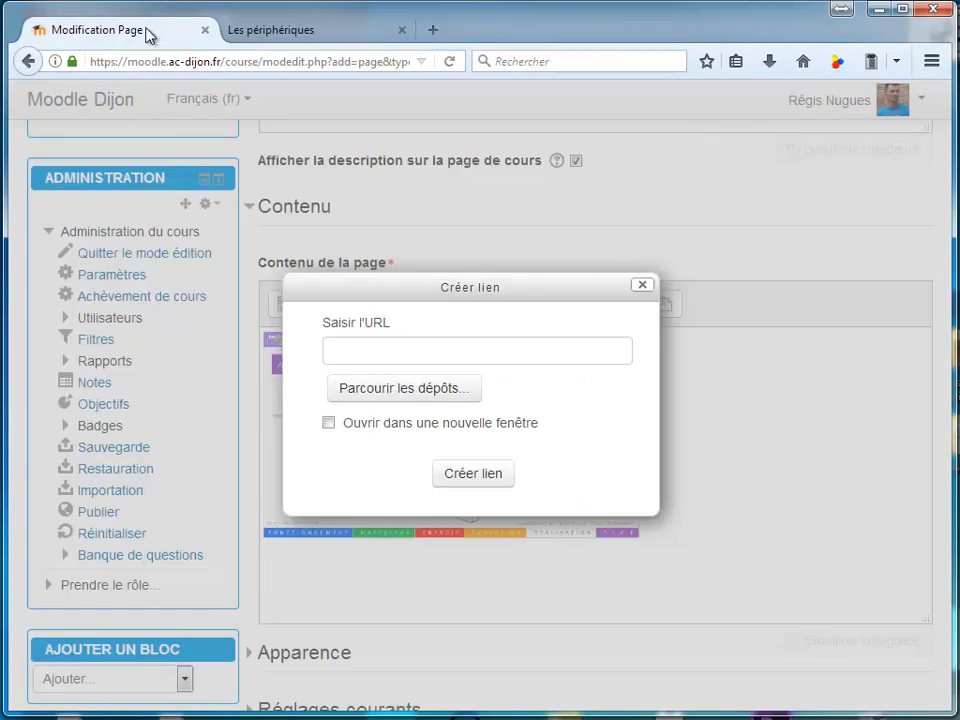
left_click(351, 346)
right_click(350, 349)
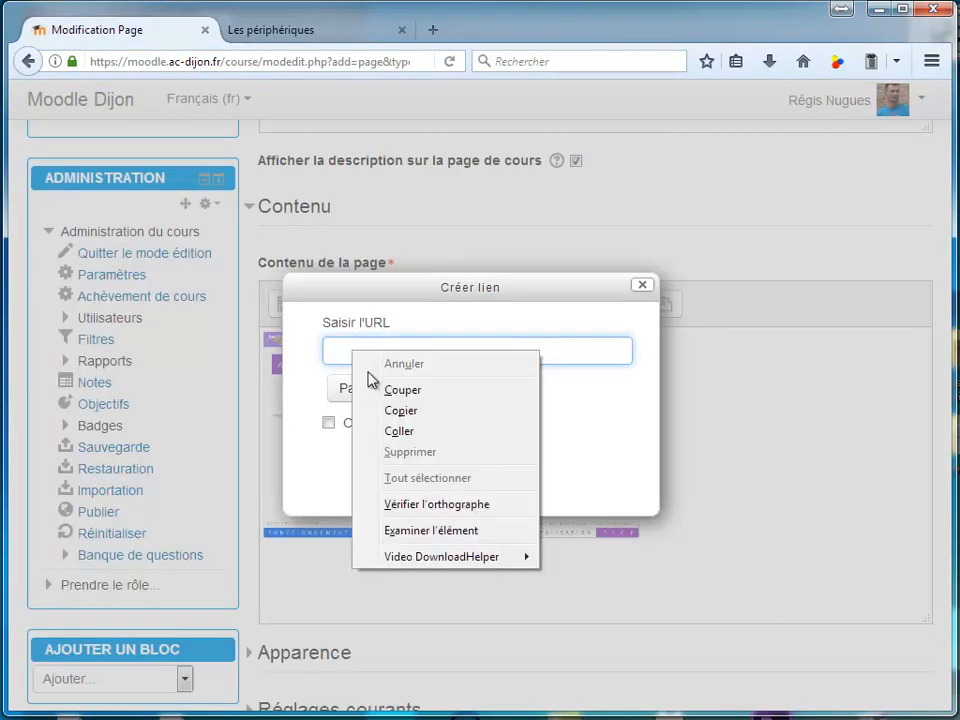
left_click(397, 431)
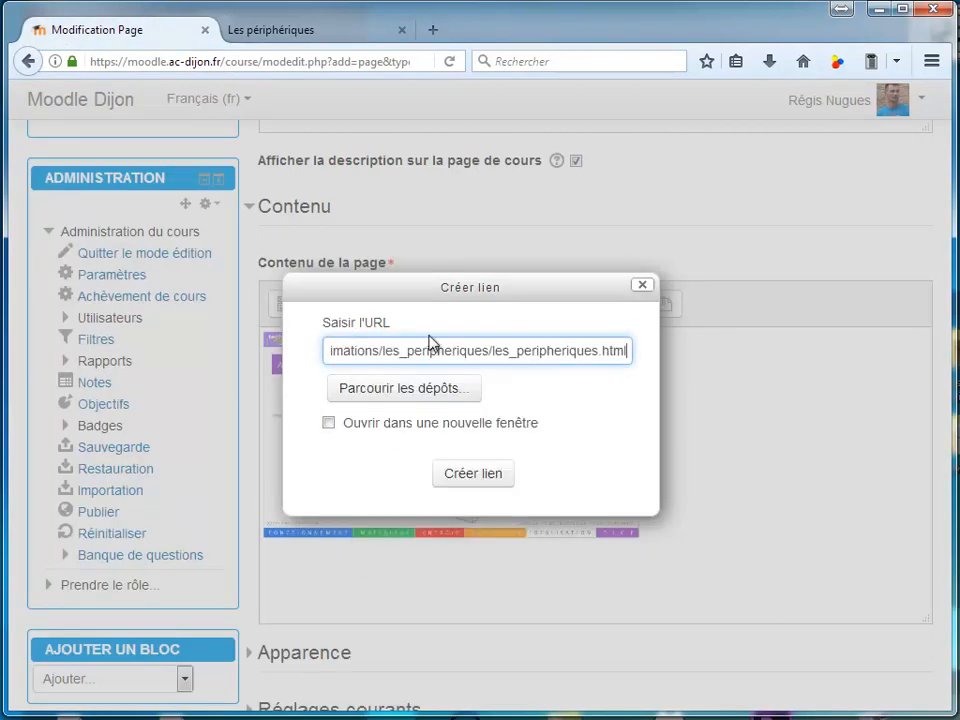
left_click(329, 423)
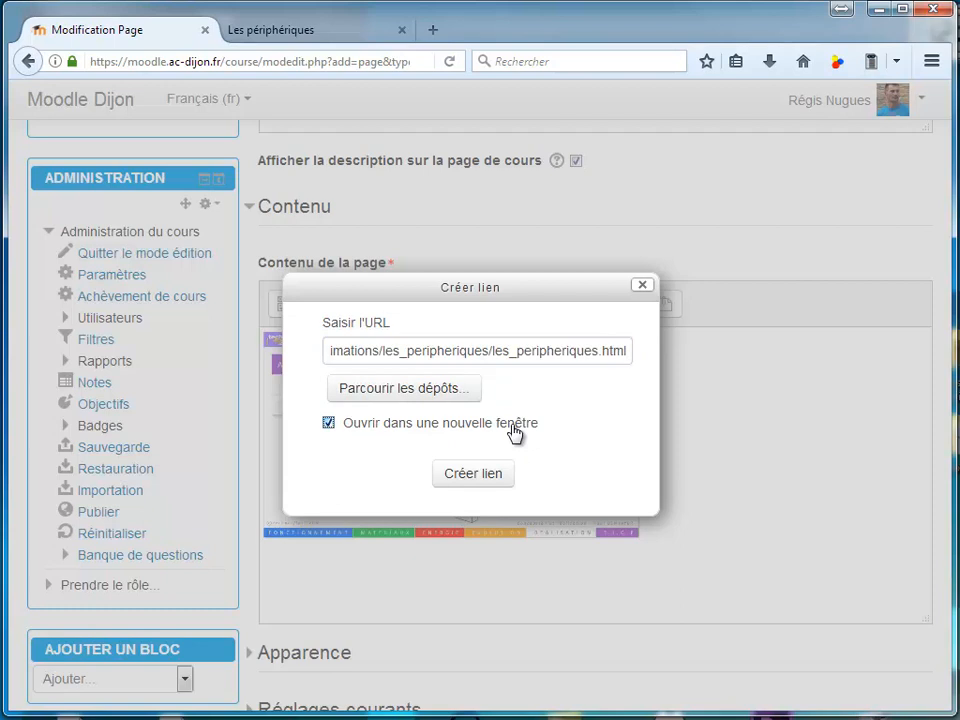
left_click(467, 478)
Set completion tracking to "Afficher l'activité comme terminée dès que les conditions sont remplies", require students to view the activity, and save back to the course
scroll(727, 436, "down", 3)
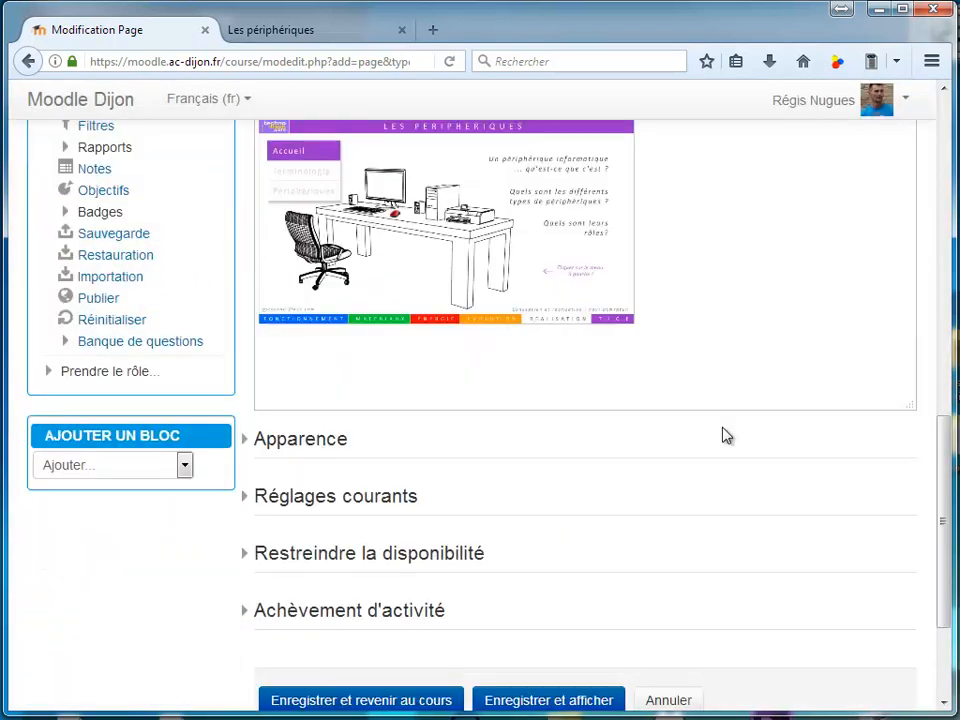
scroll(727, 436, "down", 1)
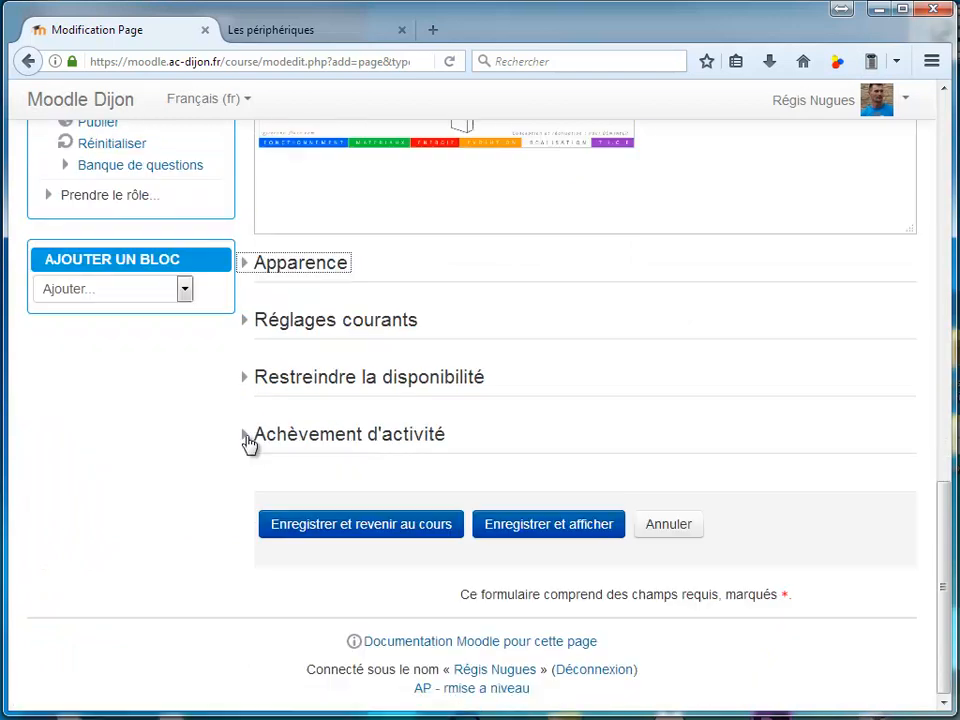
left_click(246, 436)
scroll(341, 420, "down", 1)
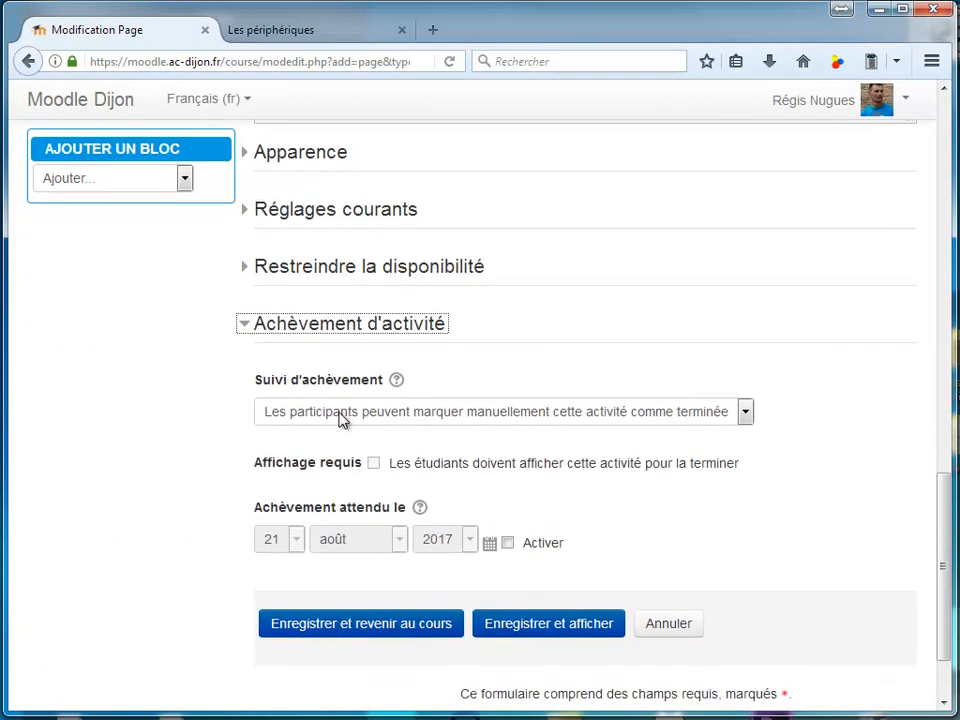
scroll(341, 420, "down", 1)
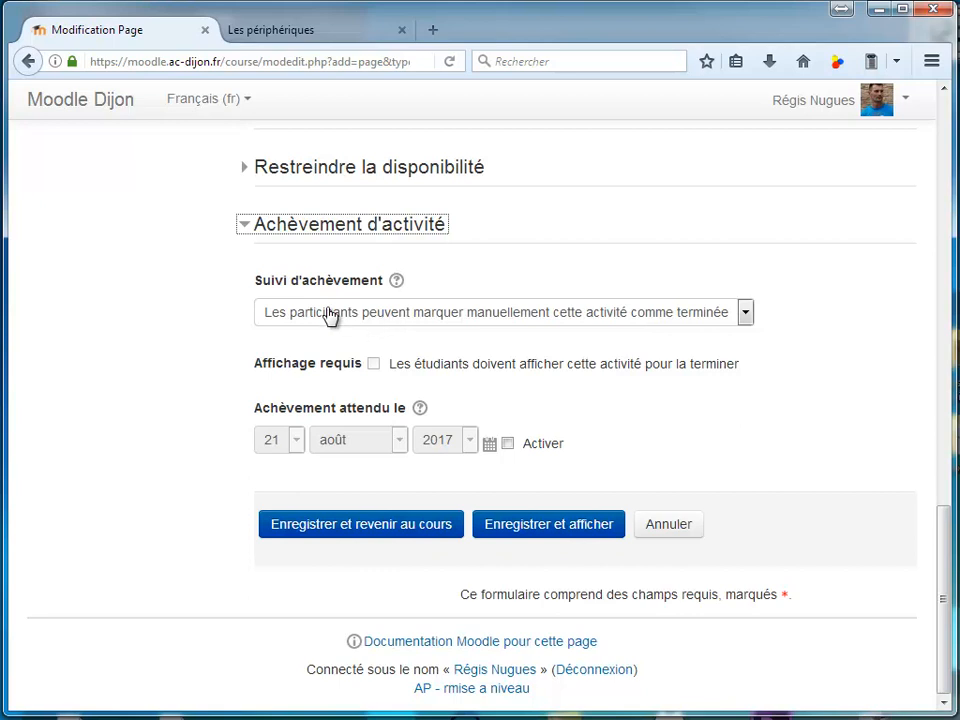
left_click(528, 316)
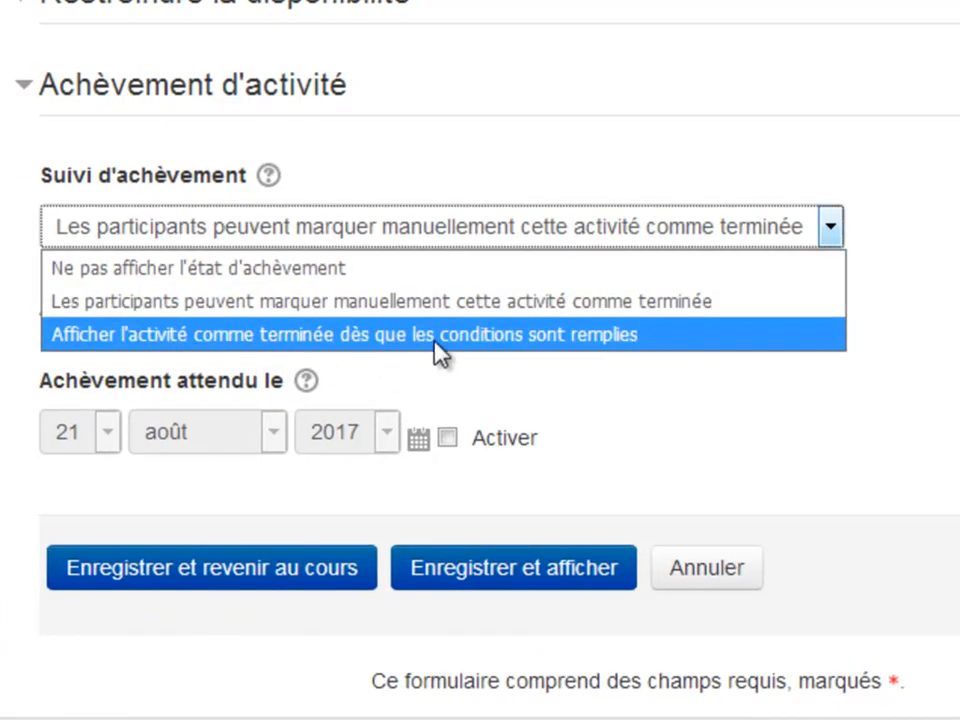
left_click(566, 343)
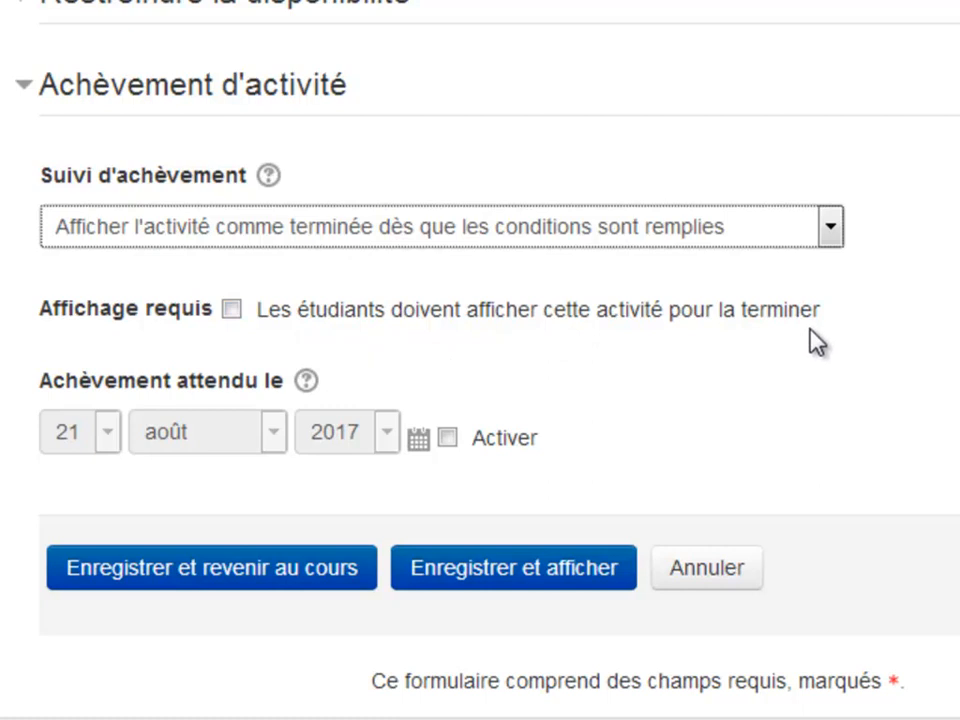
left_click(234, 310)
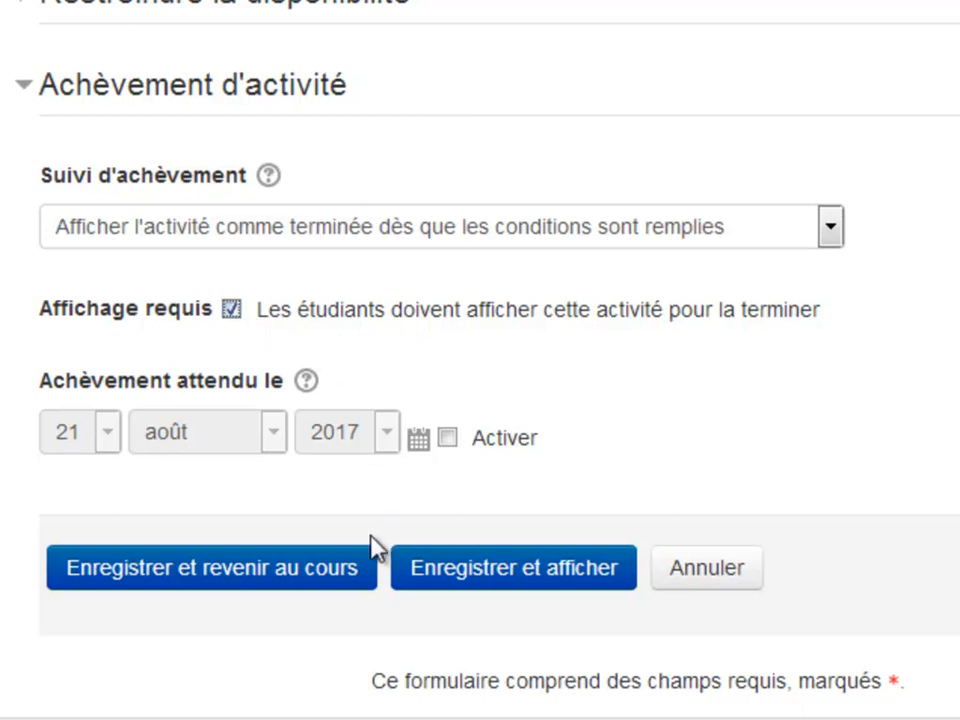
left_click(298, 580)
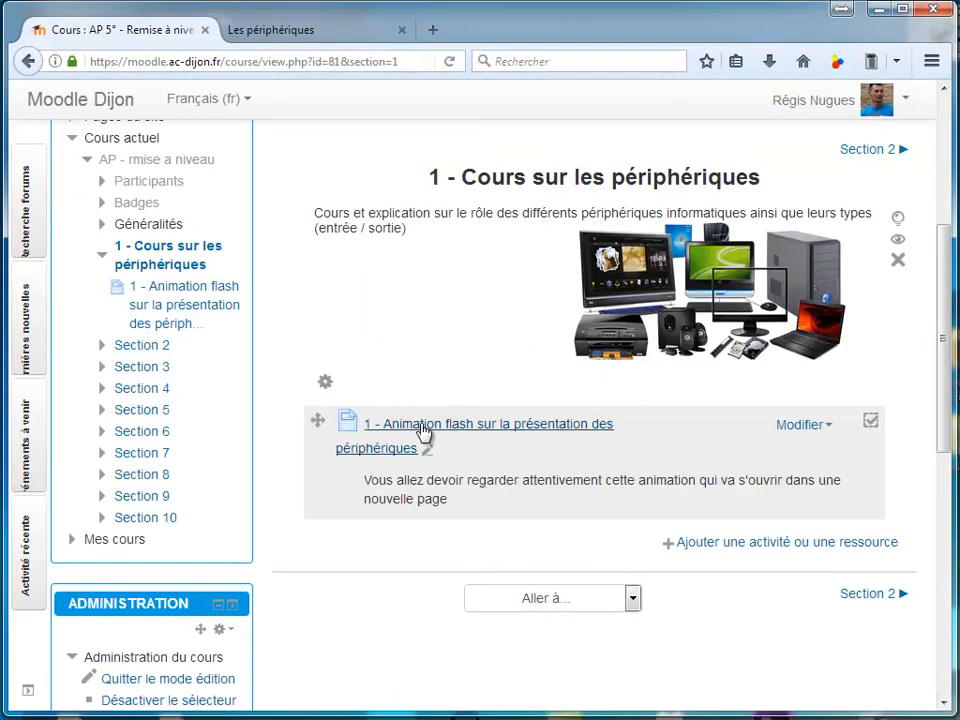
Open the "1 - Animation flash sur la présentation des périphériques" page and test its image link to the animation
left_click(424, 427)
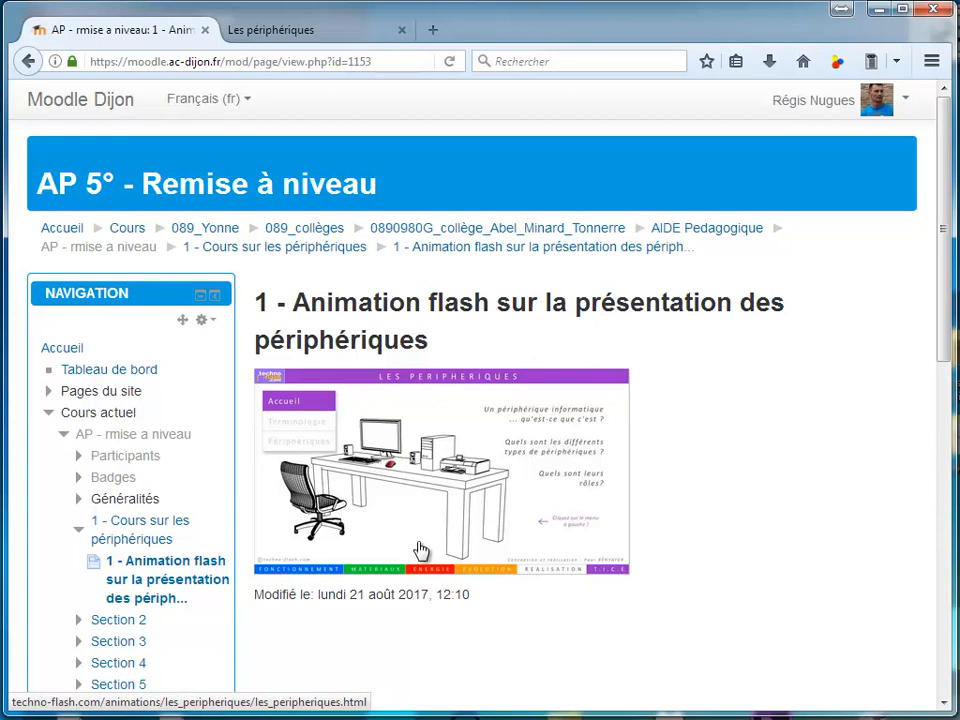
scroll(438, 362, "down", 2)
left_click(438, 362)
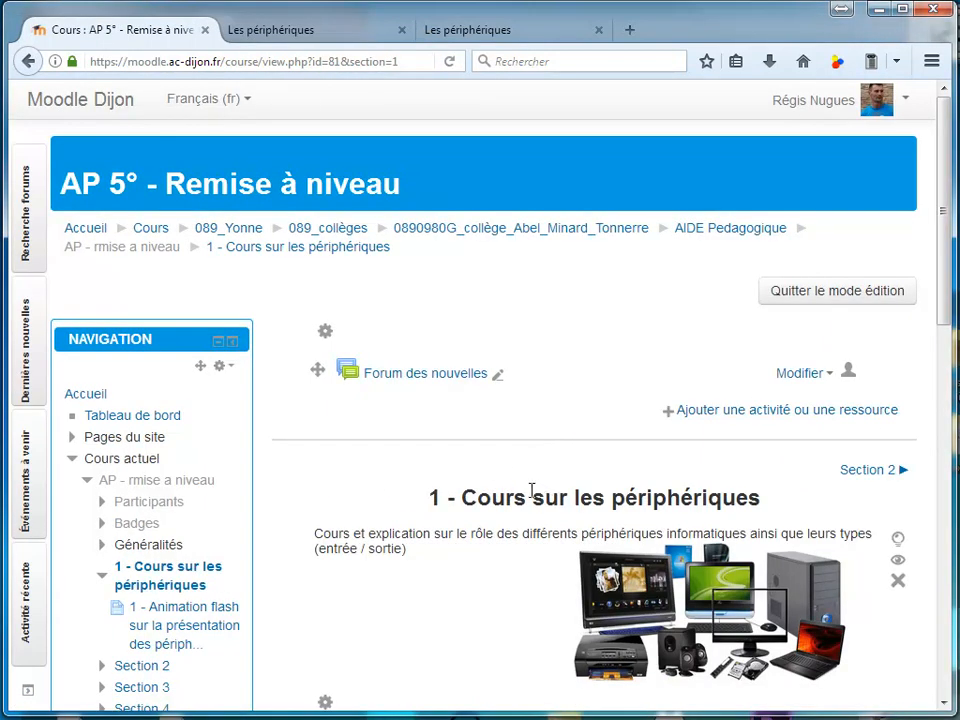
Add a Test activity to the "1 - Cours sur les périphériques" section of the course
scroll(658, 507, "down", 4)
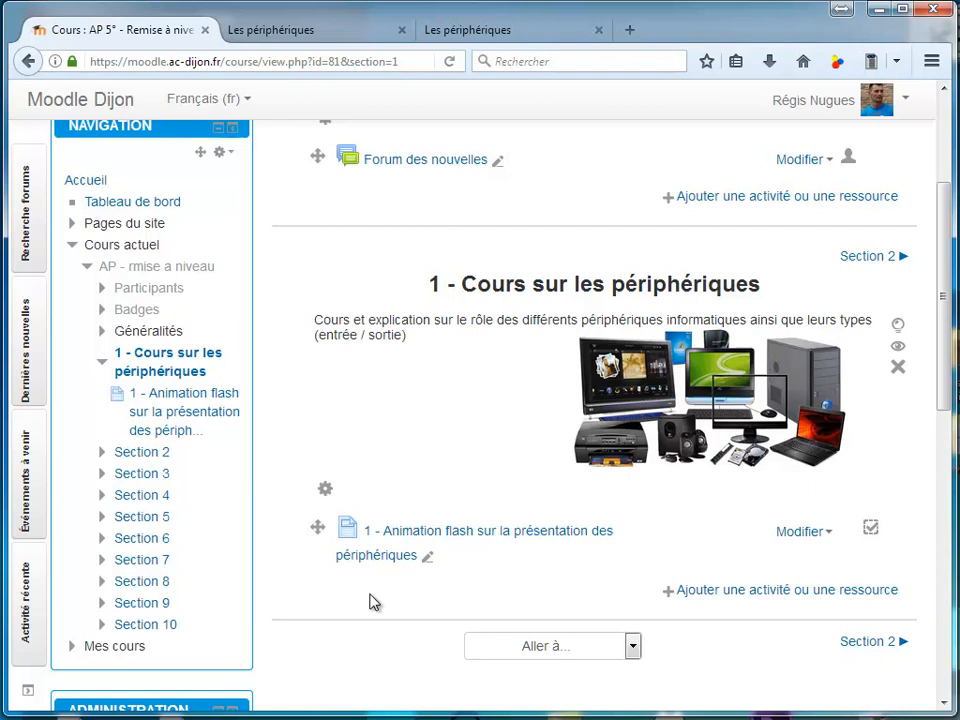
left_click(772, 592)
scroll(435, 407, "down", 3)
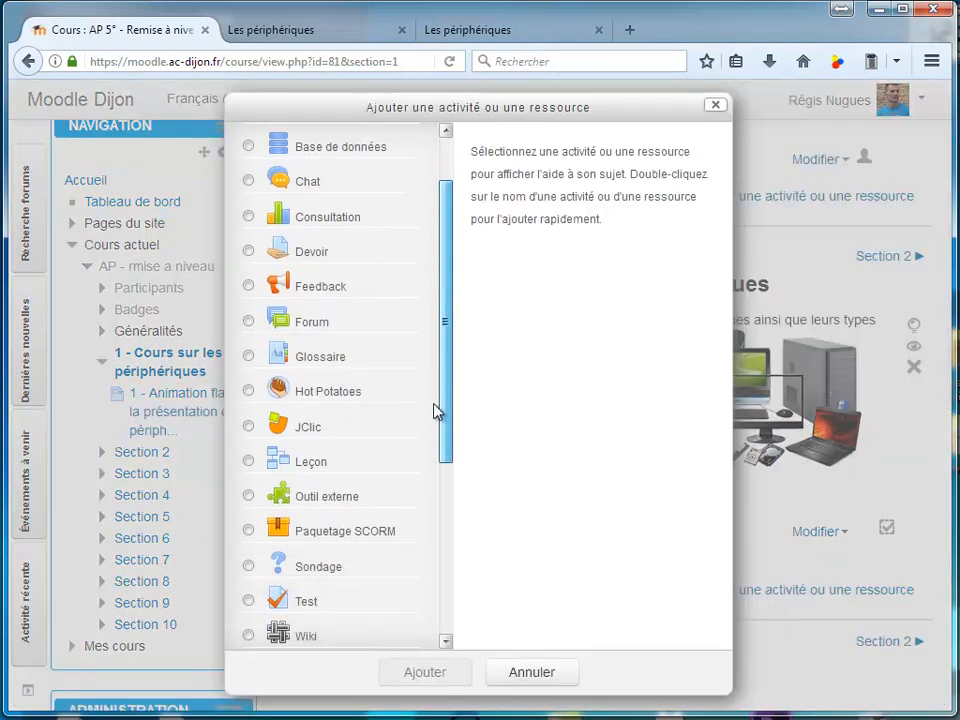
scroll(417, 520, "down", 2)
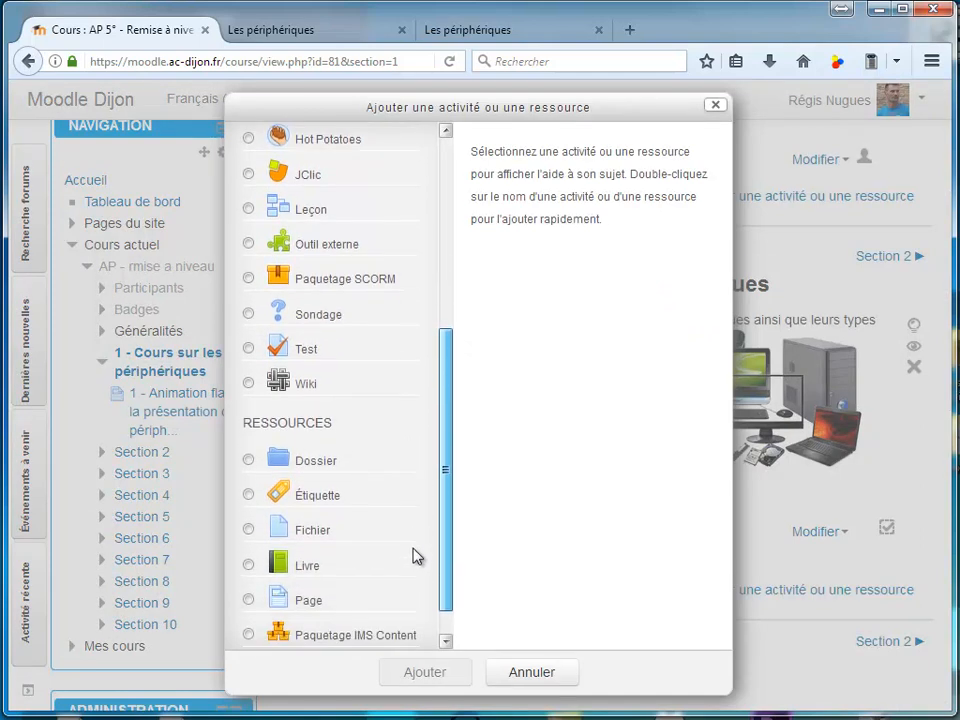
left_click(296, 357)
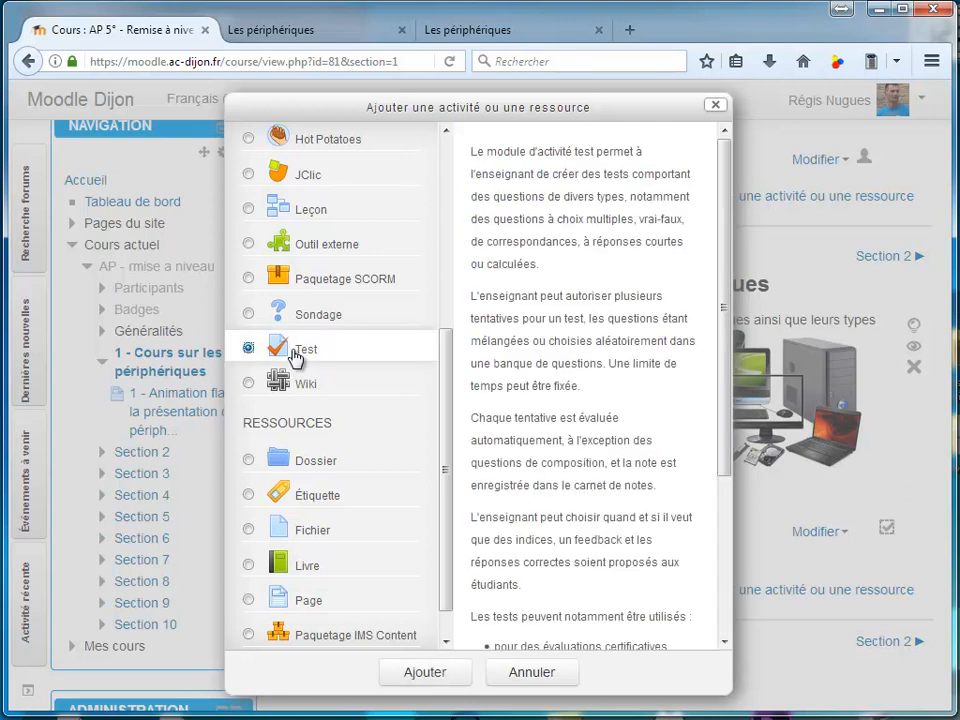
left_click(448, 677)
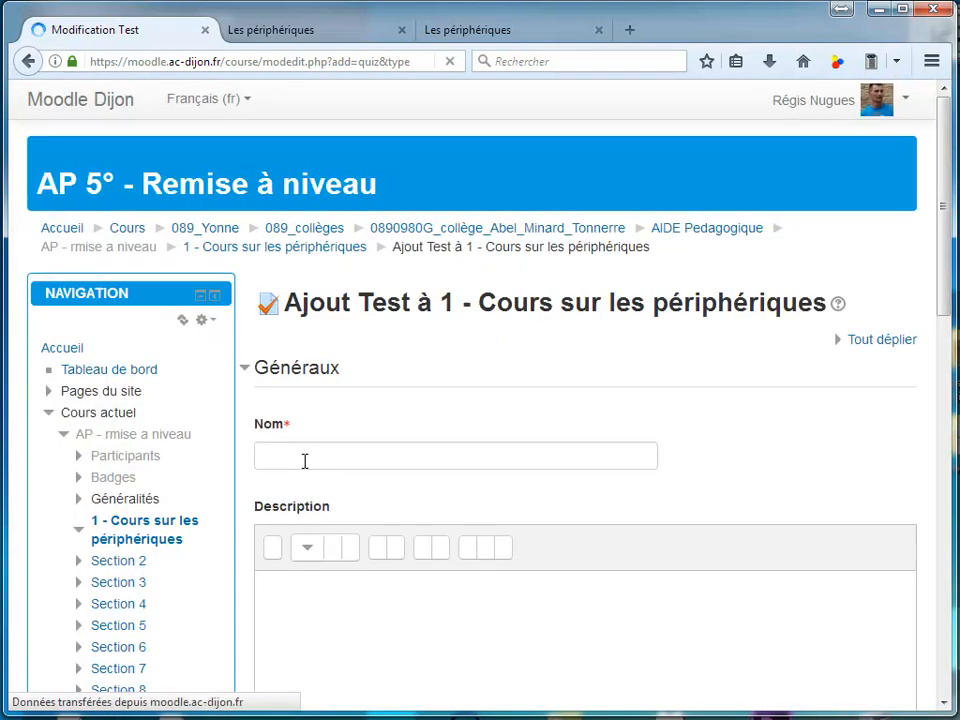
Name the new test "2 - Evaluation sur la compréhension du cours" and leave its description empty
left_click(305, 460)
type("2 - Evaluation sur la compréhension du cours")
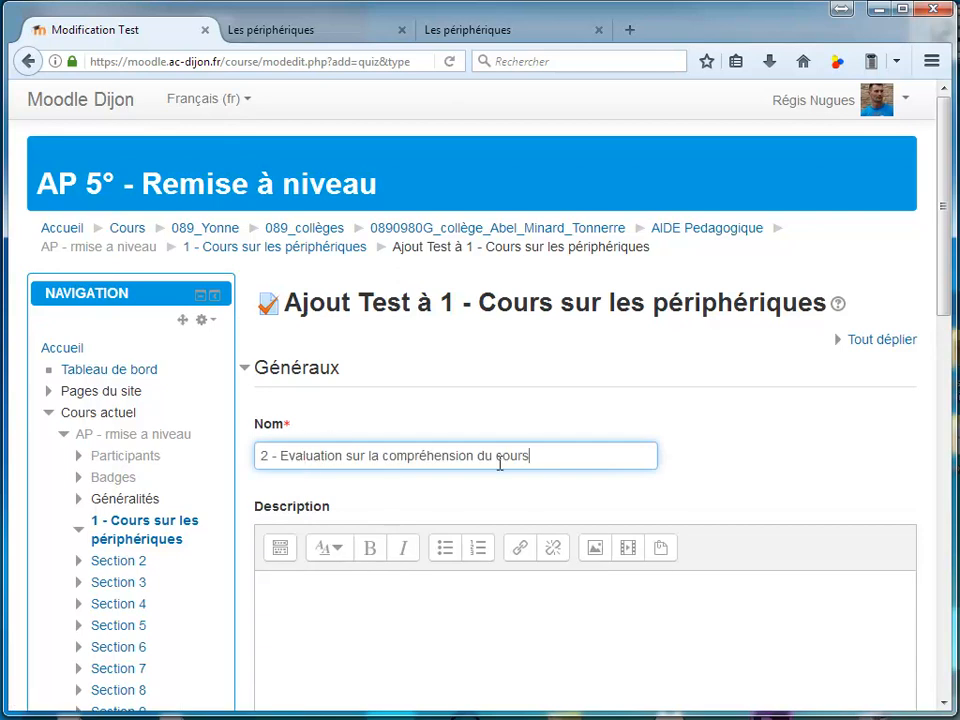
left_click(389, 594)
Set the test's number of allowed attempts to 3 in its grade settings
scroll(235, 343, "down", 5)
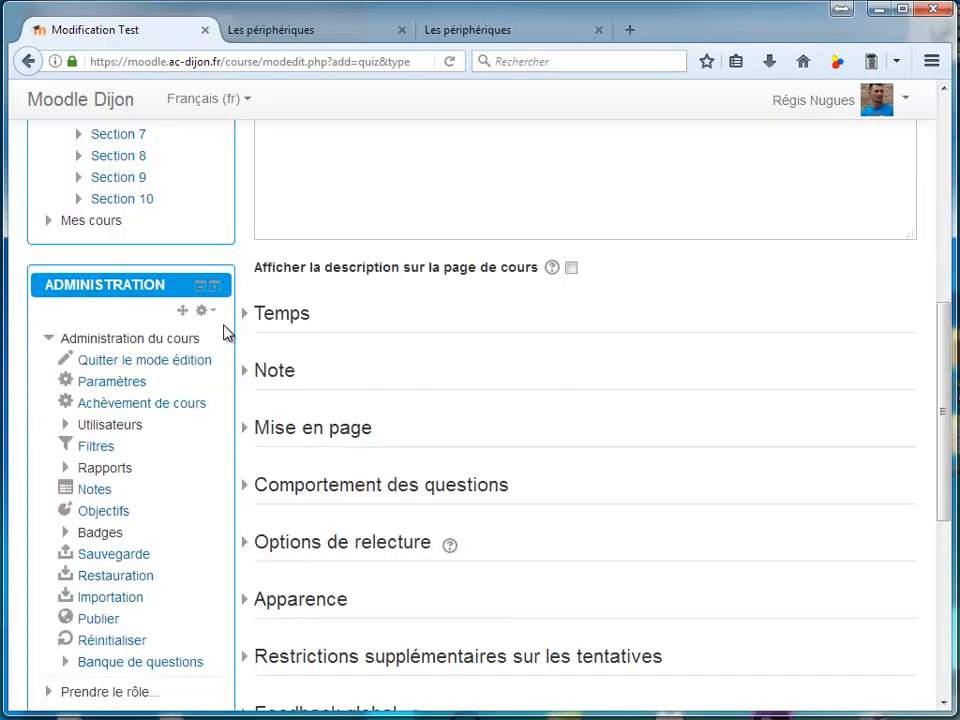
left_click(246, 316)
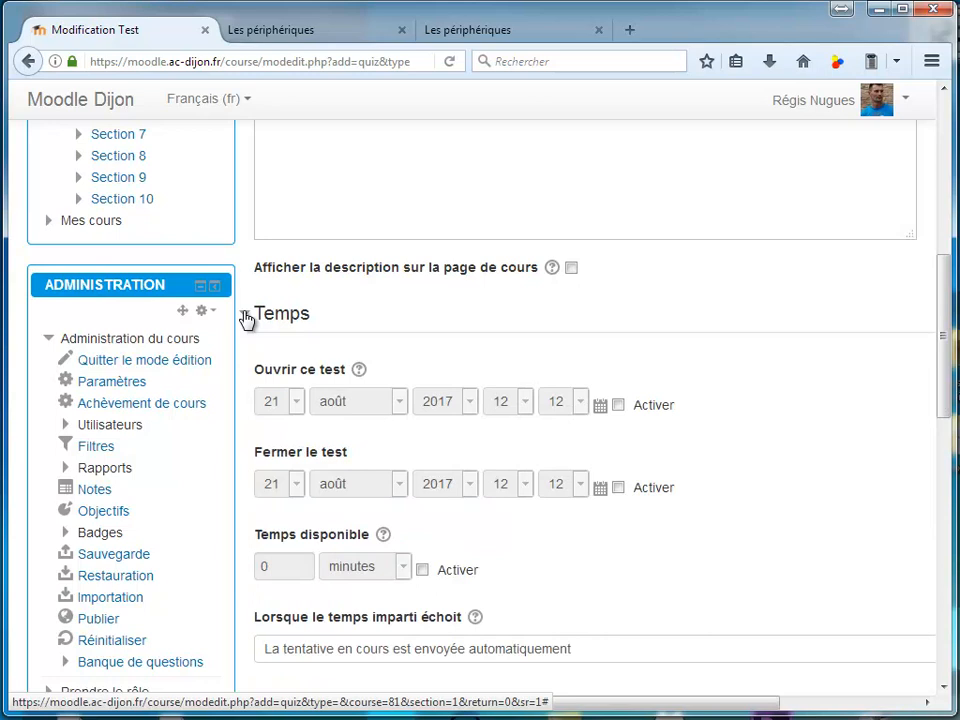
left_click(246, 316)
left_click(246, 375)
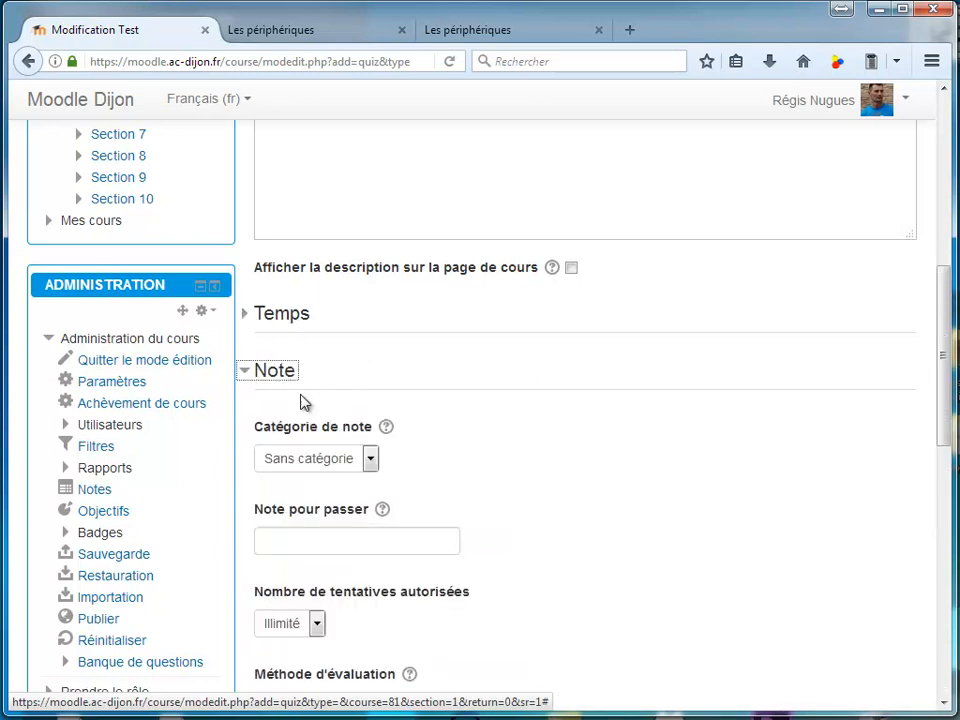
scroll(332, 468, "down", 2)
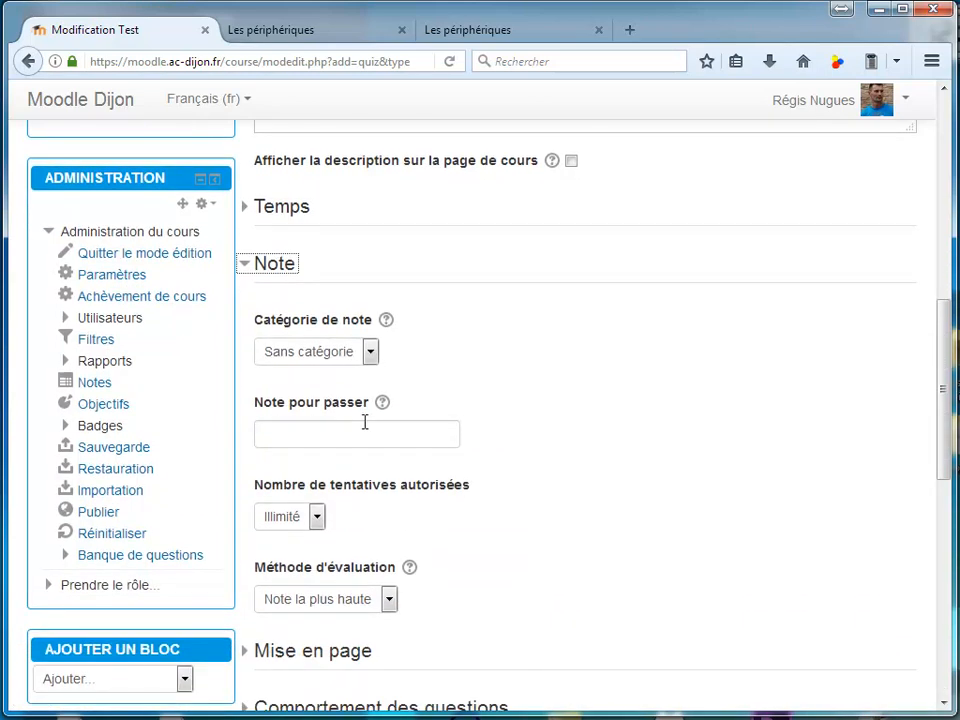
scroll(350, 425, "down", 2)
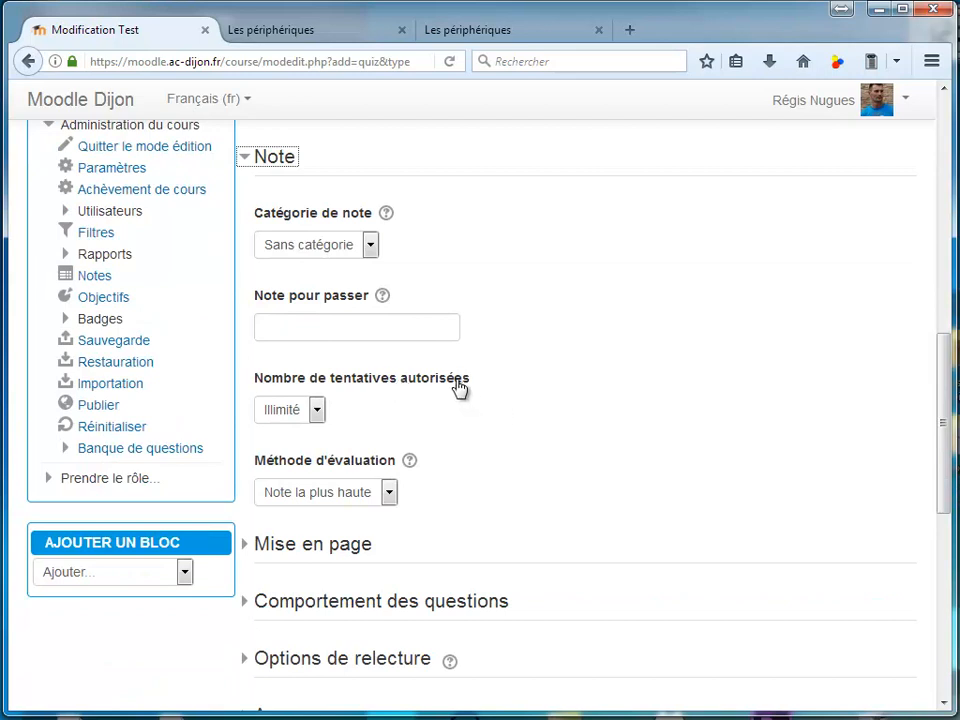
left_click(316, 410)
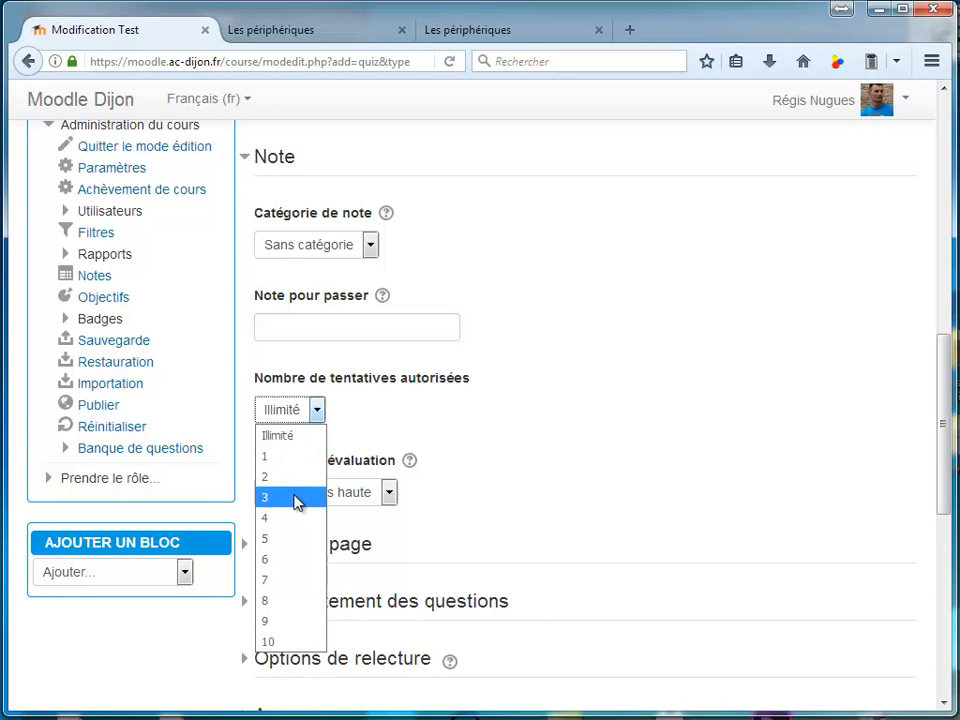
left_click(297, 498)
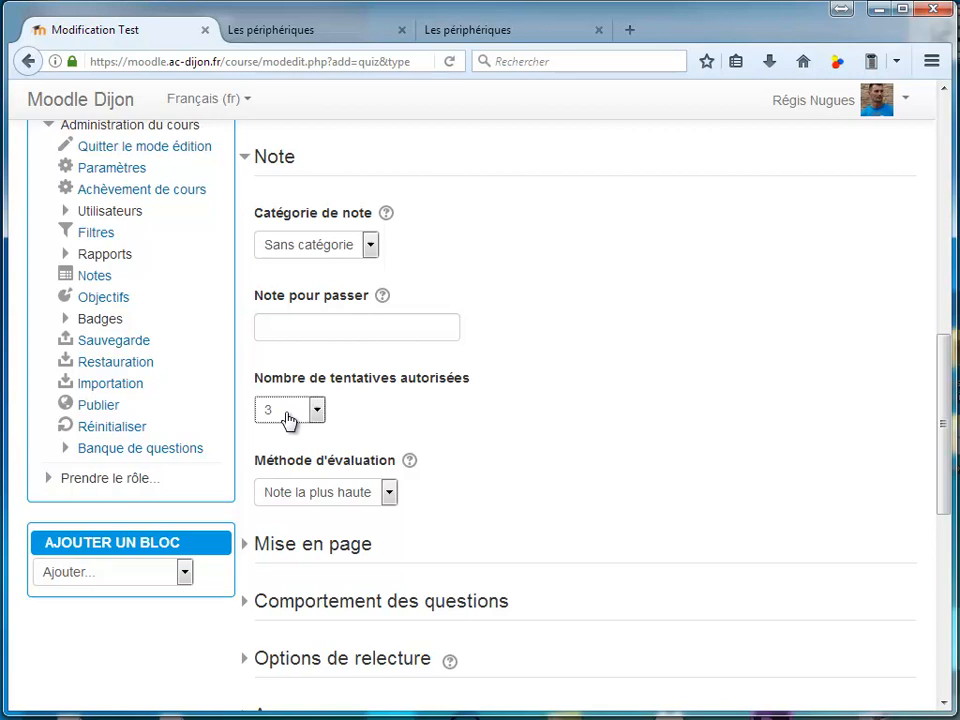
Set completion tracking to "Afficher l'activité comme terminée dès que les conditions sont remplies", require a grade for completion, and save back to the course
scroll(260, 450, "down", 5)
left_click(257, 466)
scroll(386, 458, "down", 3)
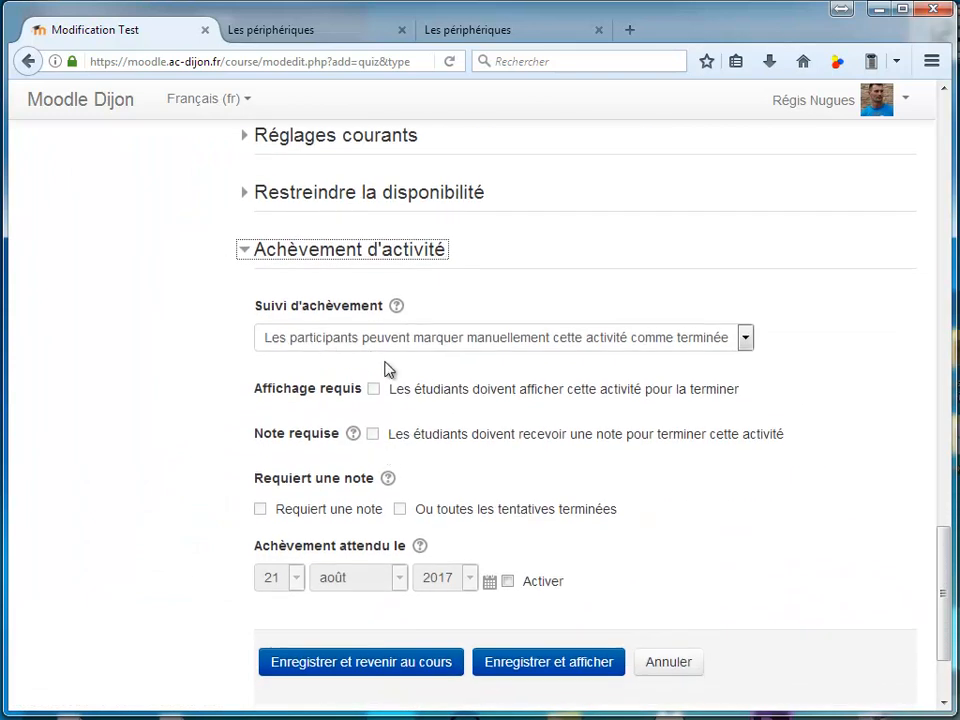
left_click(386, 343)
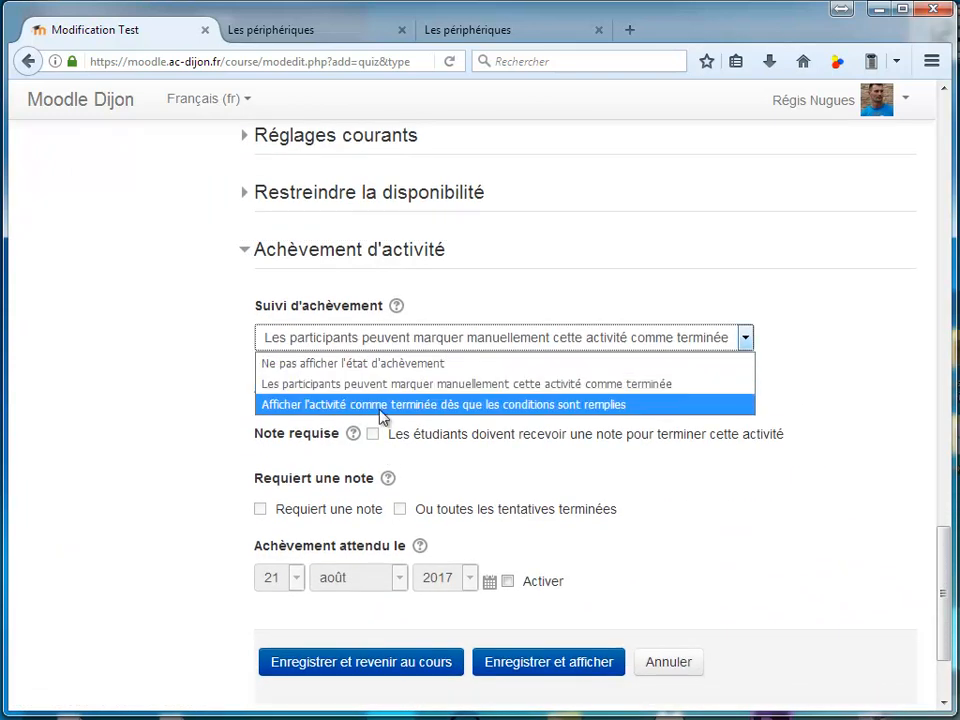
left_click(553, 414)
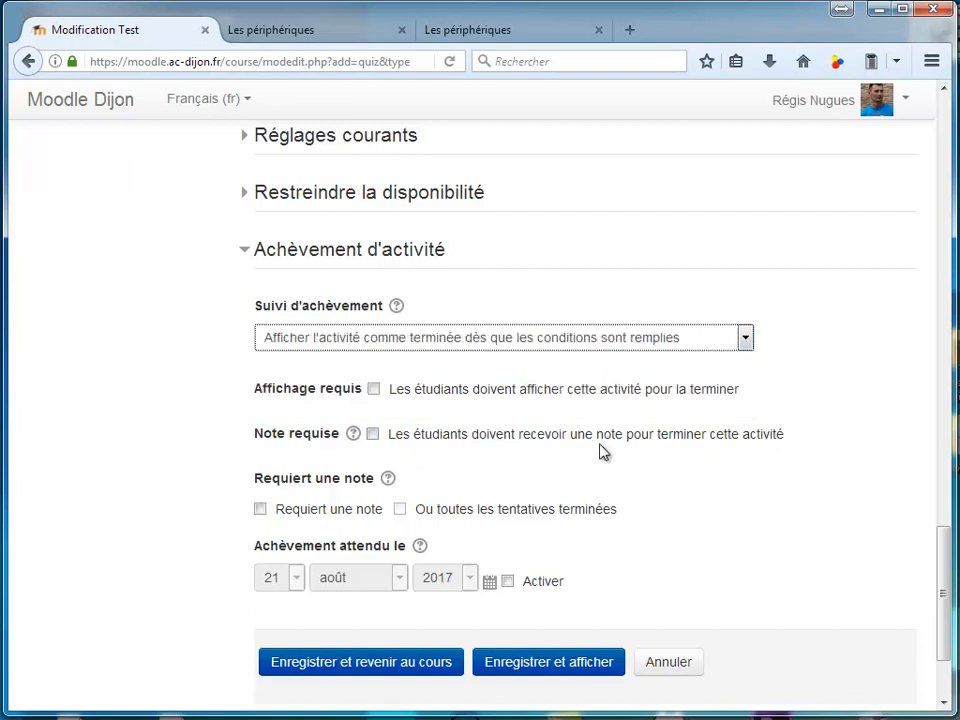
left_click(373, 436)
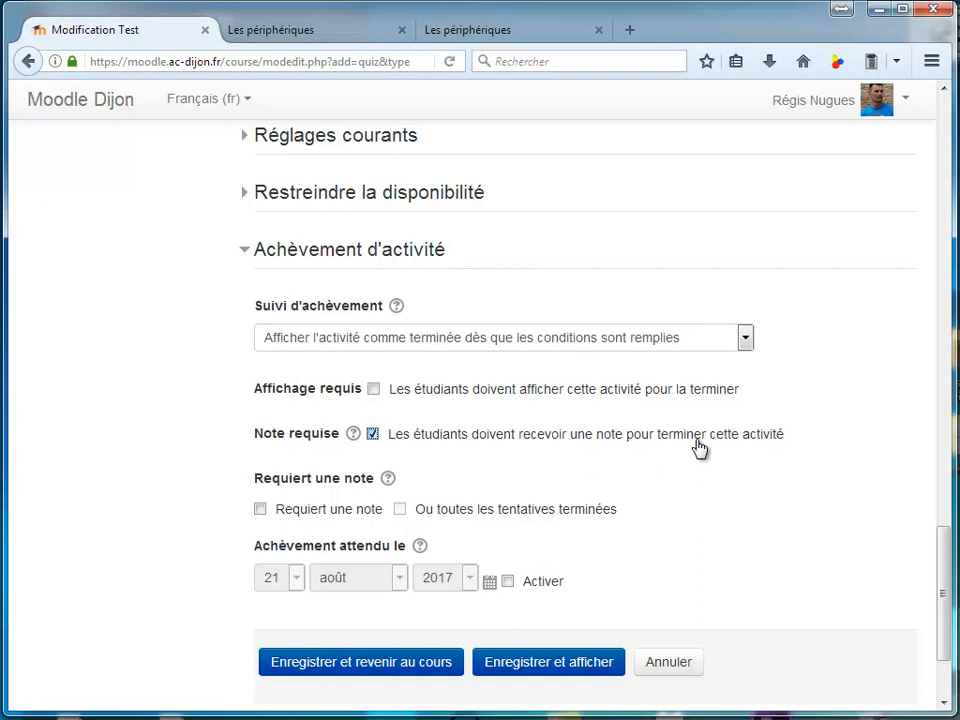
left_click(407, 665)
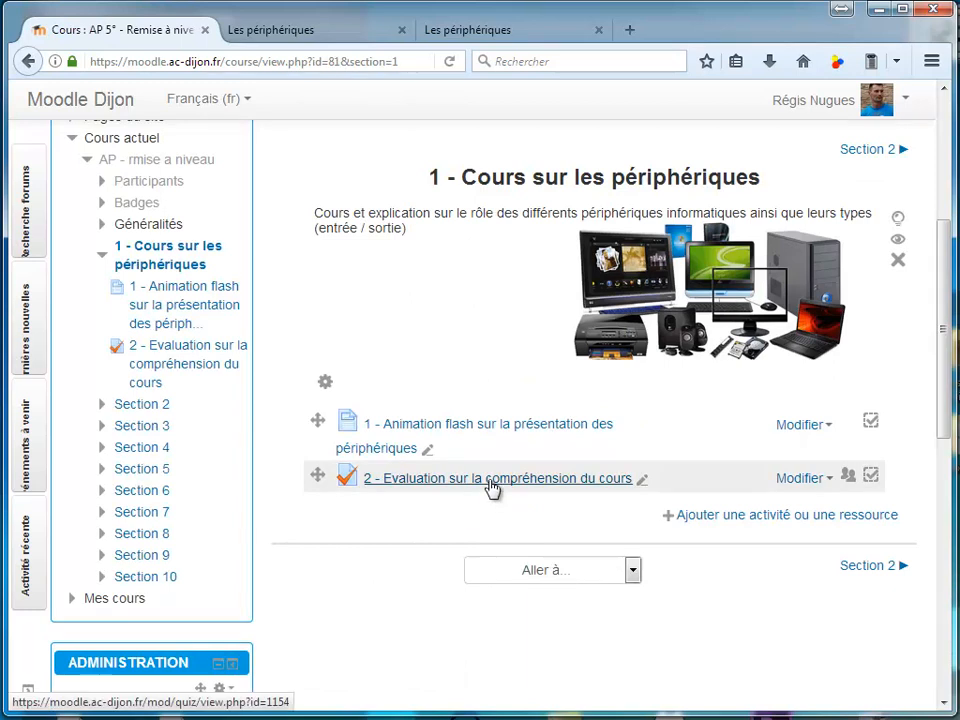
Open the "2 - Evaluation sur la compréhension du cours" test for editing and add an Appariement question named "Rôle des périphériques"
left_click(492, 478)
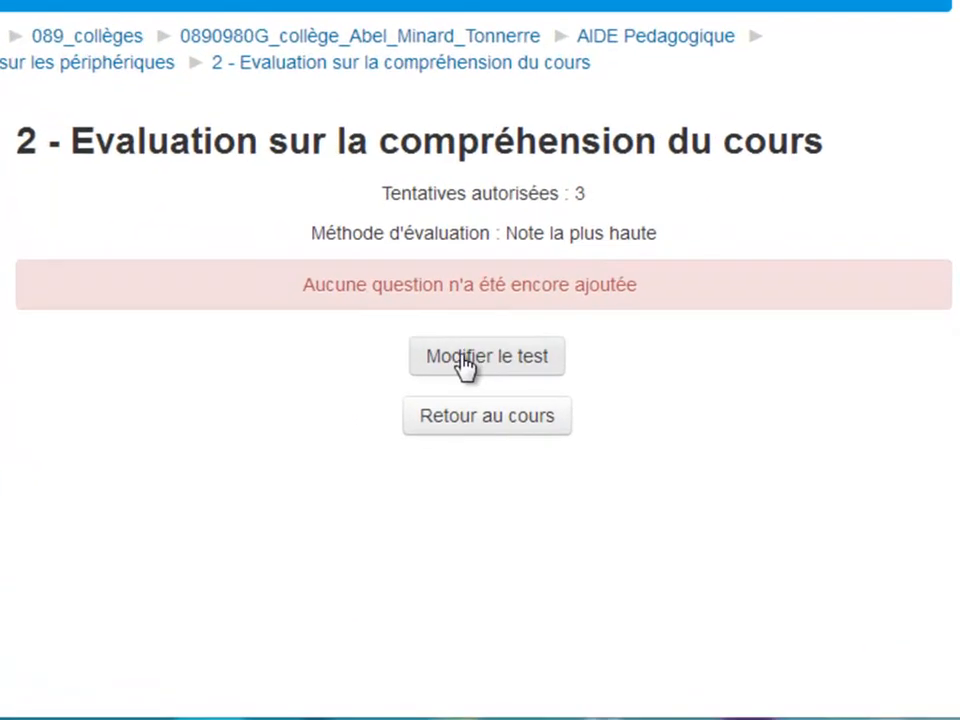
left_click(465, 364)
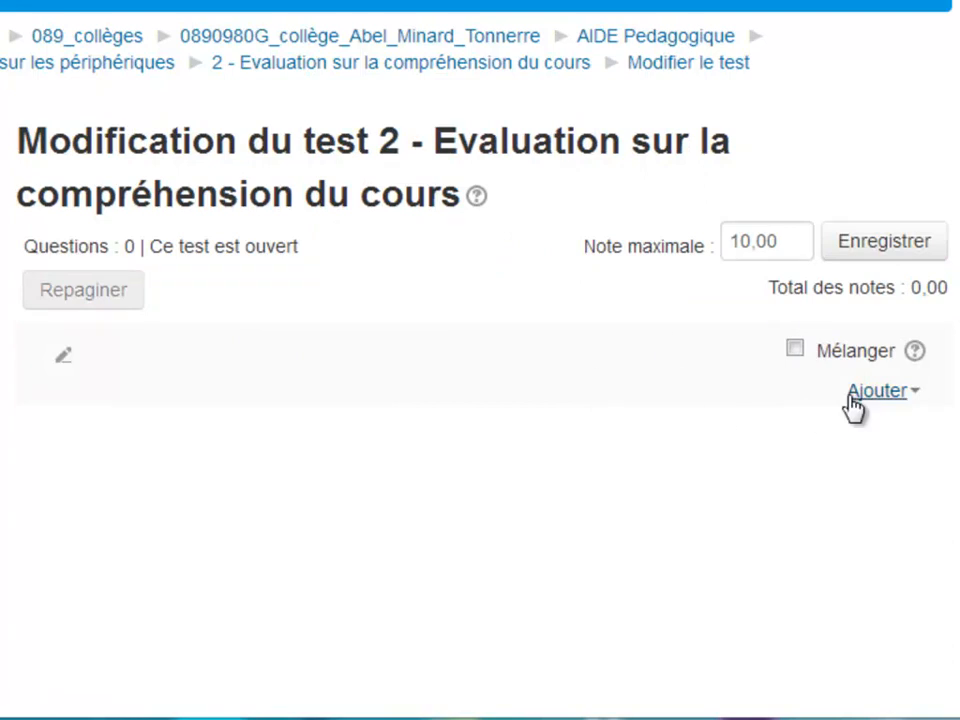
left_click(884, 400)
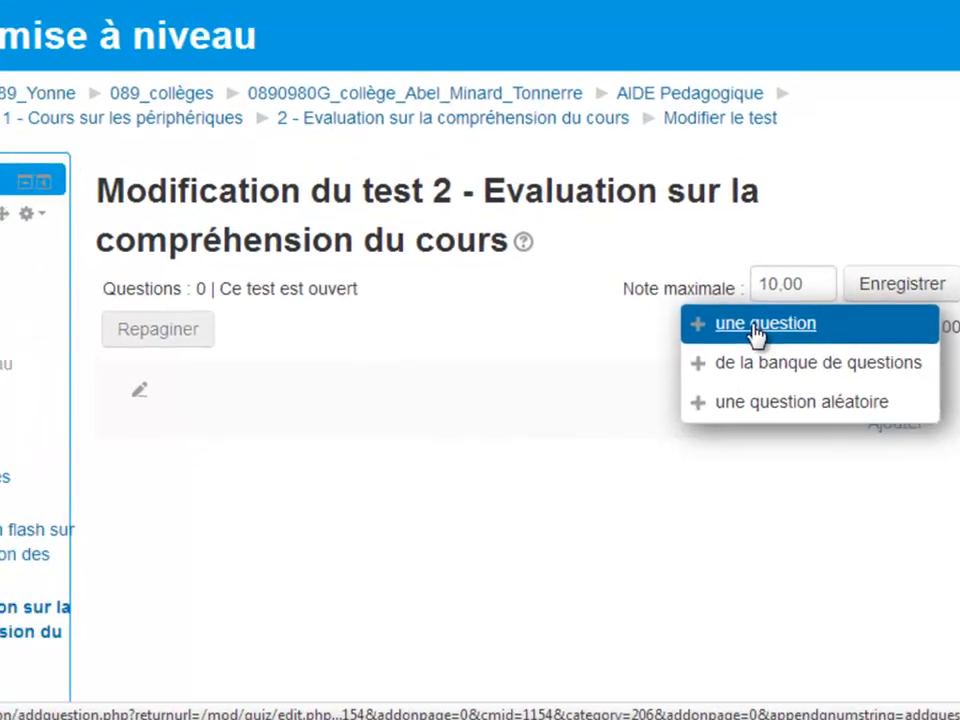
left_click(757, 330)
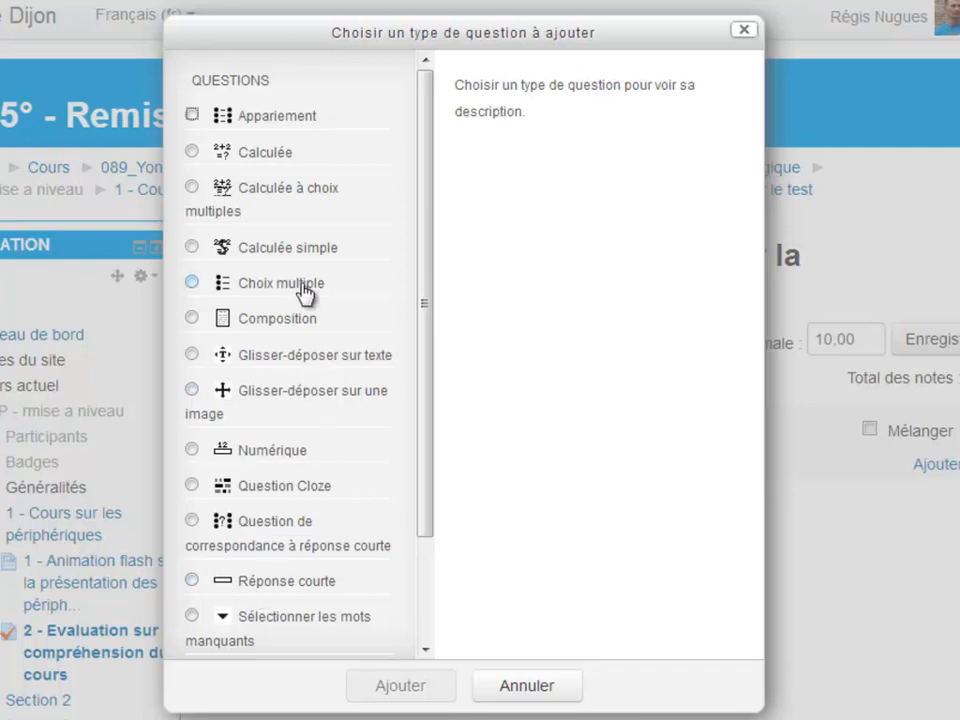
mouse_move(427, 212)
left_mouse_down()
mouse_move(436, 272)
mouse_move(428, 302)
mouse_move(443, 216)
left_mouse_up()
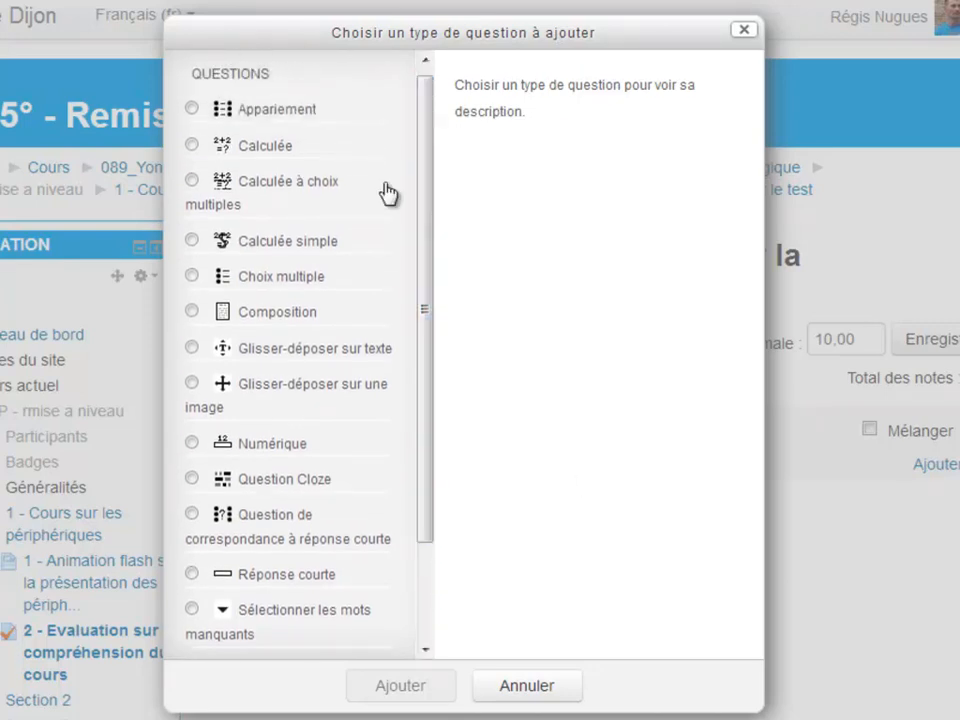
left_click(278, 110)
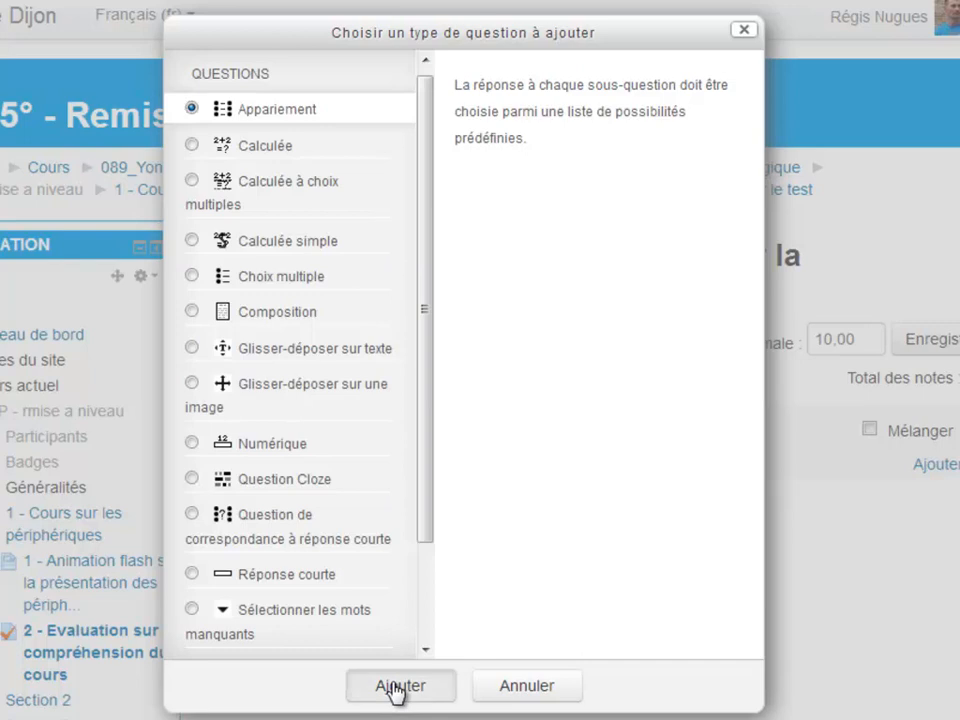
left_click(397, 688)
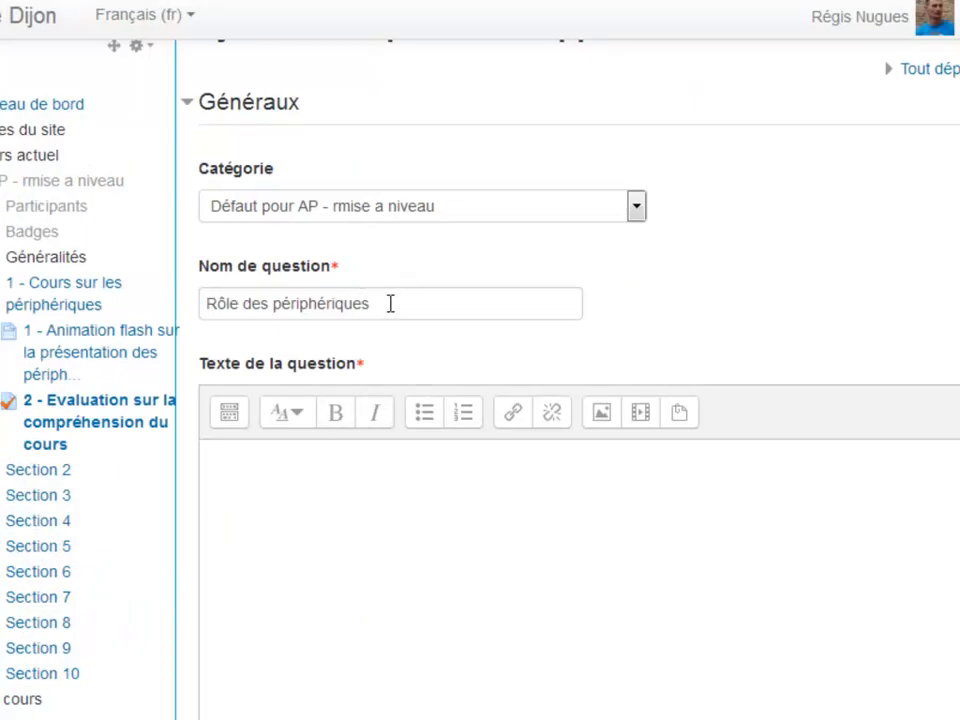
Enter the question text "Choisissez pour chaque périphérique le rôle qui lui correspond." and set the default mark to 10
left_click(289, 485)
type("Choisissez pour chaque périphérique le rôle qui lui correspond.")
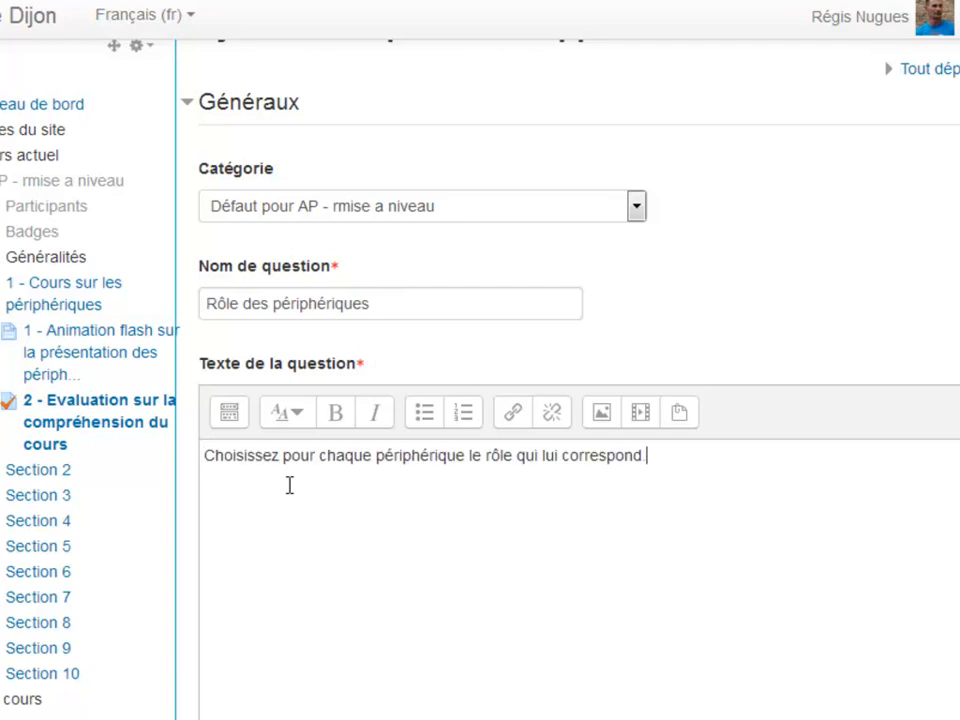
scroll(295, 463, "down", 5)
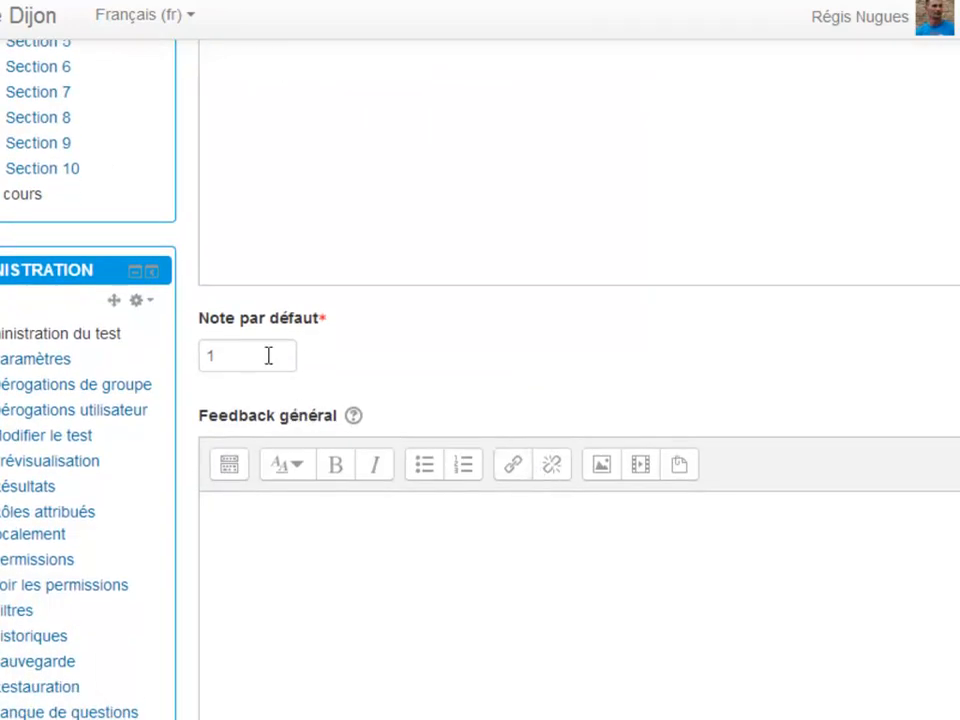
left_click(268, 356)
left_click_drag(268, 356, 172, 380)
type("10")
left_click(362, 522)
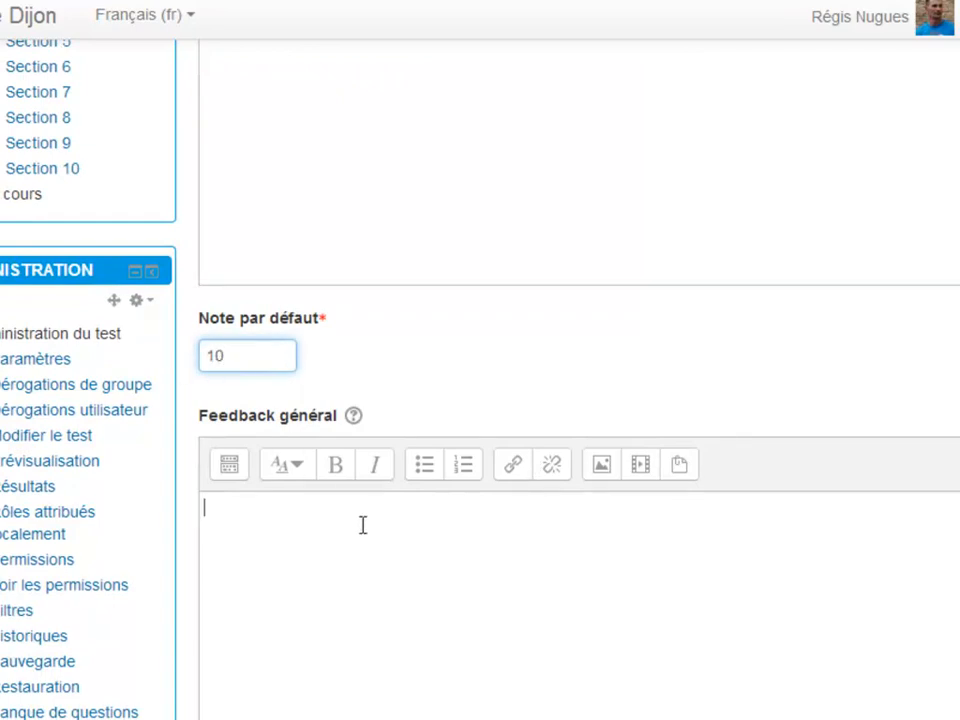
Insert the image clavier.jpg from the ressources folder in Windows Explorer into the Question 1 text
scroll(386, 497, "down", 3)
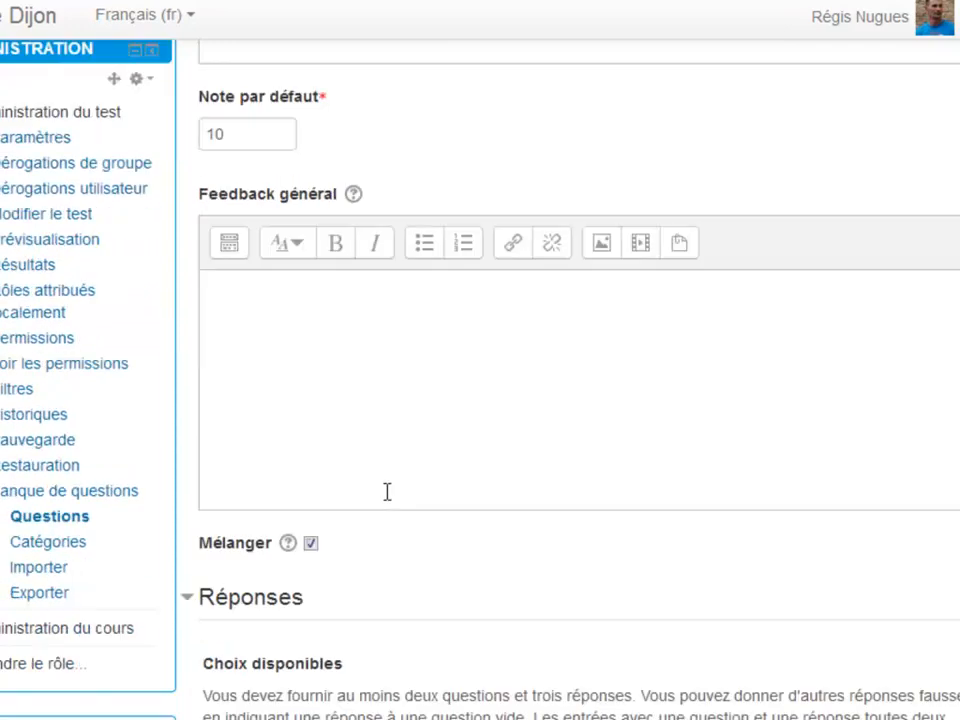
scroll(388, 501, "down", 2)
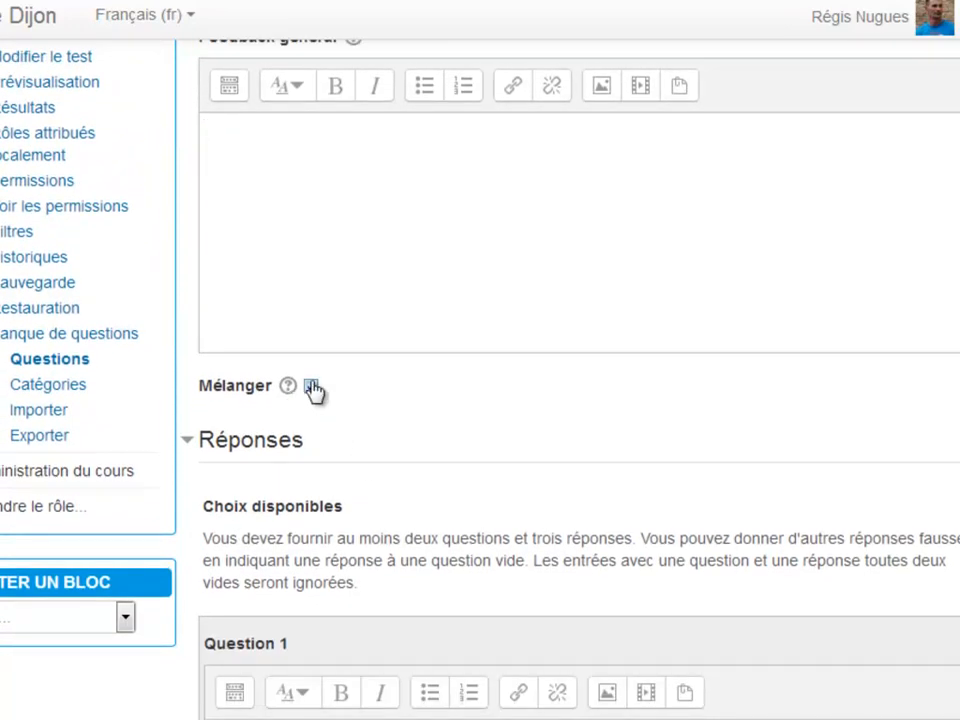
scroll(311, 389, "down", 3)
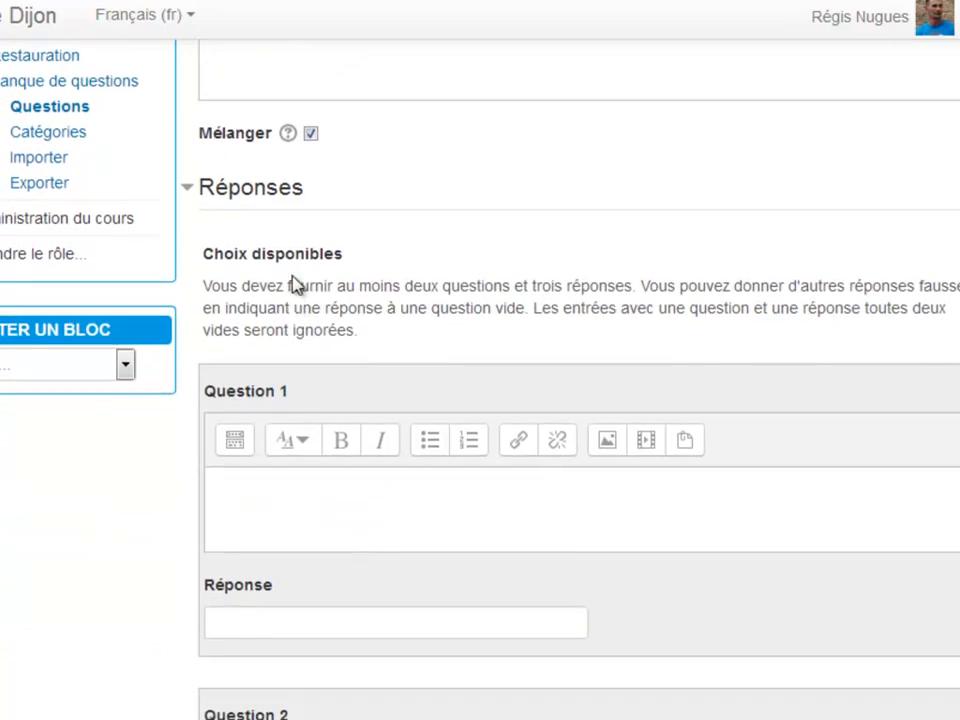
scroll(293, 285, "down", 3)
left_click(285, 255)
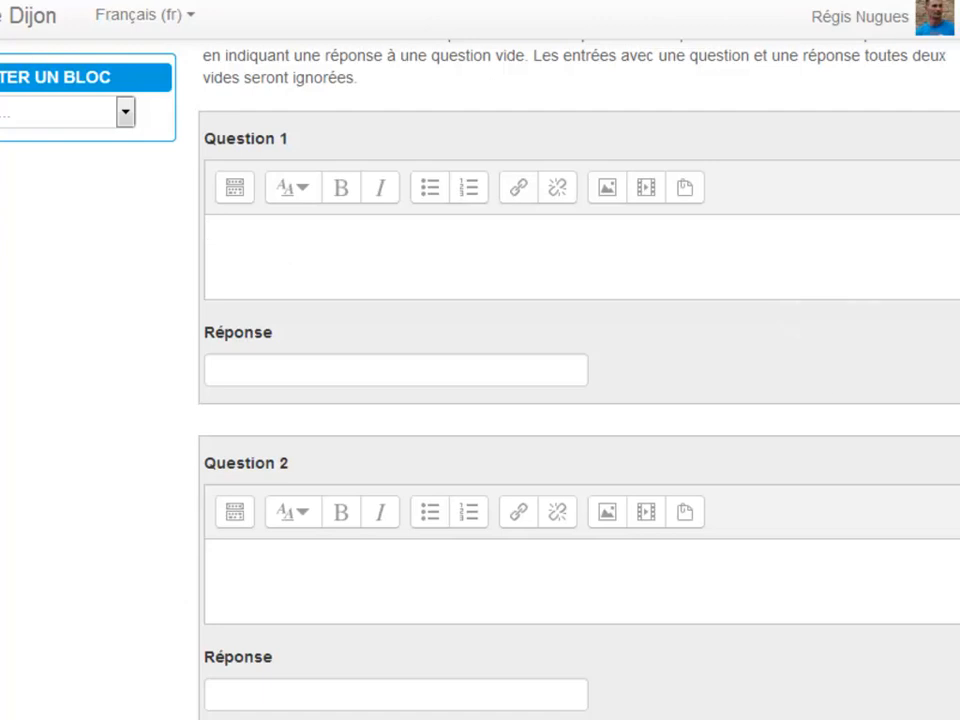
left_click_drag(959, 222, 545, 399)
left_click_drag(400, 525, 324, 264)
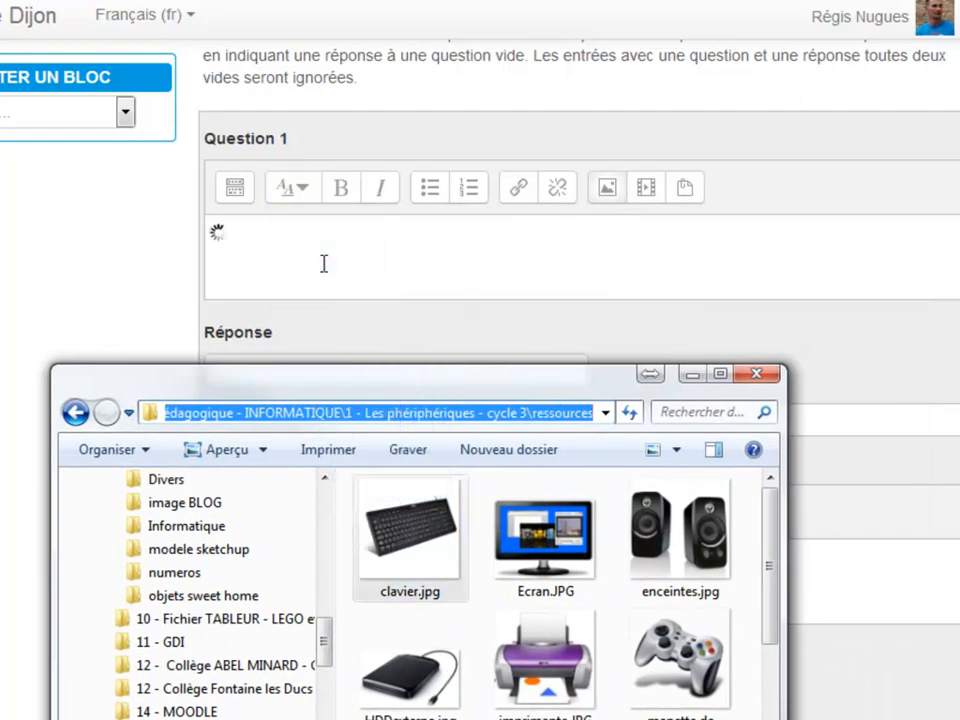
Set the width of the keyboard image in Question 1 to 200 with automatic sizing and save the image properties
double_click(708, 428)
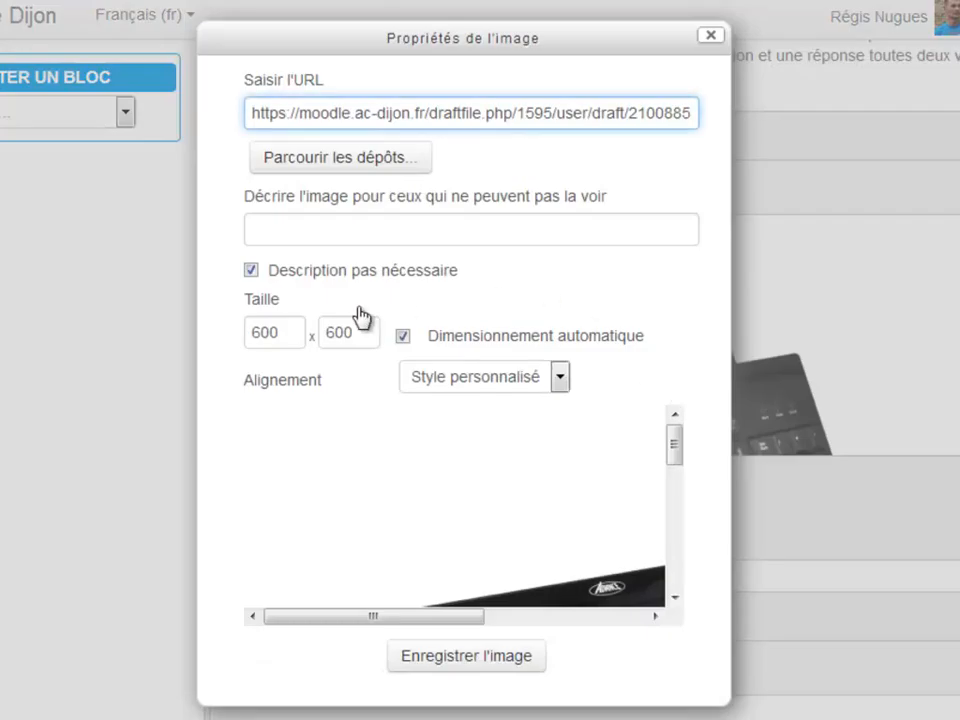
left_click_drag(284, 338, 231, 332)
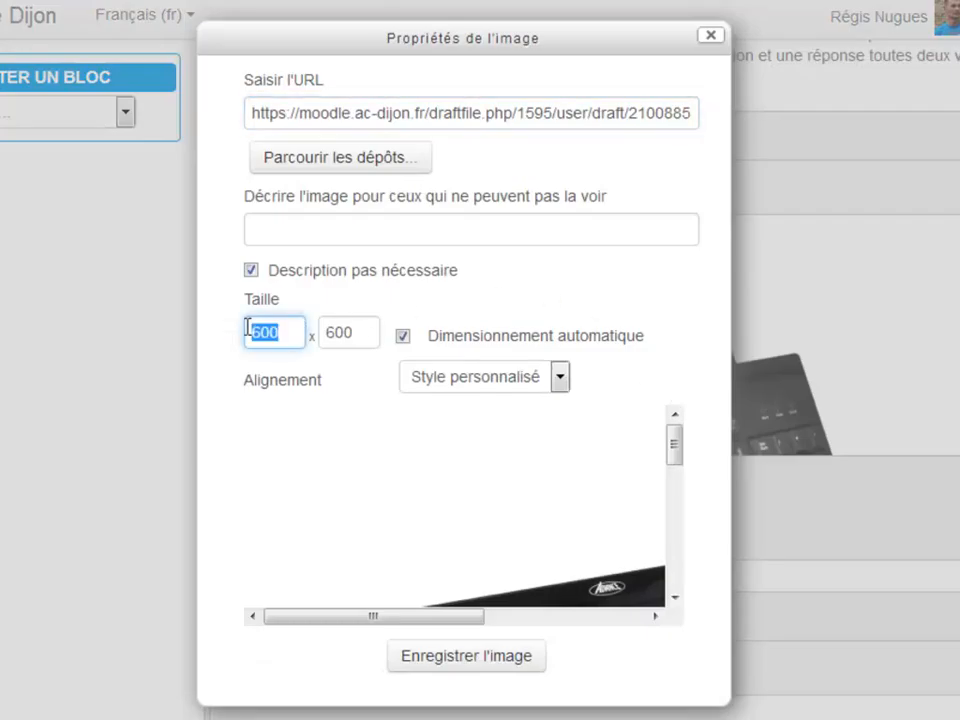
type("200")
left_click(350, 334)
left_click(452, 660)
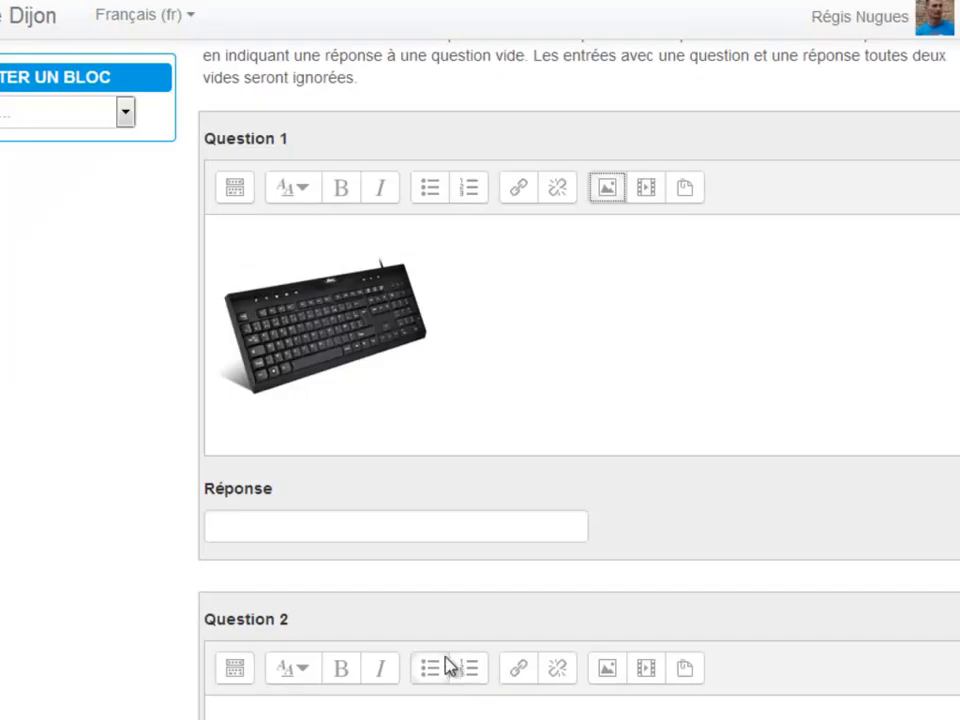
Label the Question 1 image "Clavier" and paste its answer ending in "de saisir du texte, des chiffres ou des commandes."
left_click(326, 527)
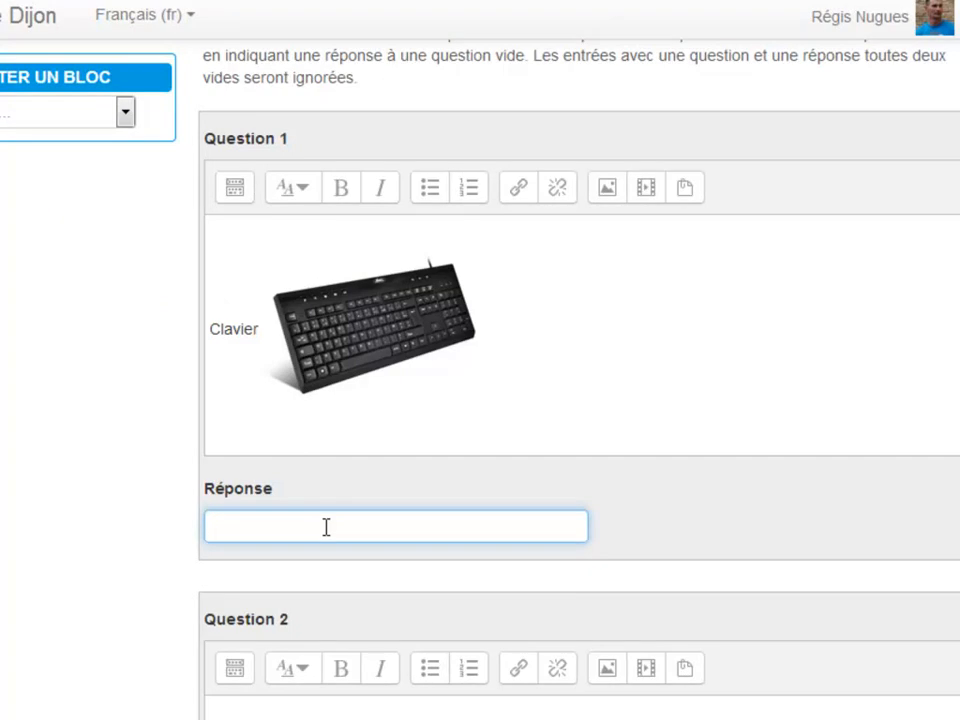
key("ctrl+v")
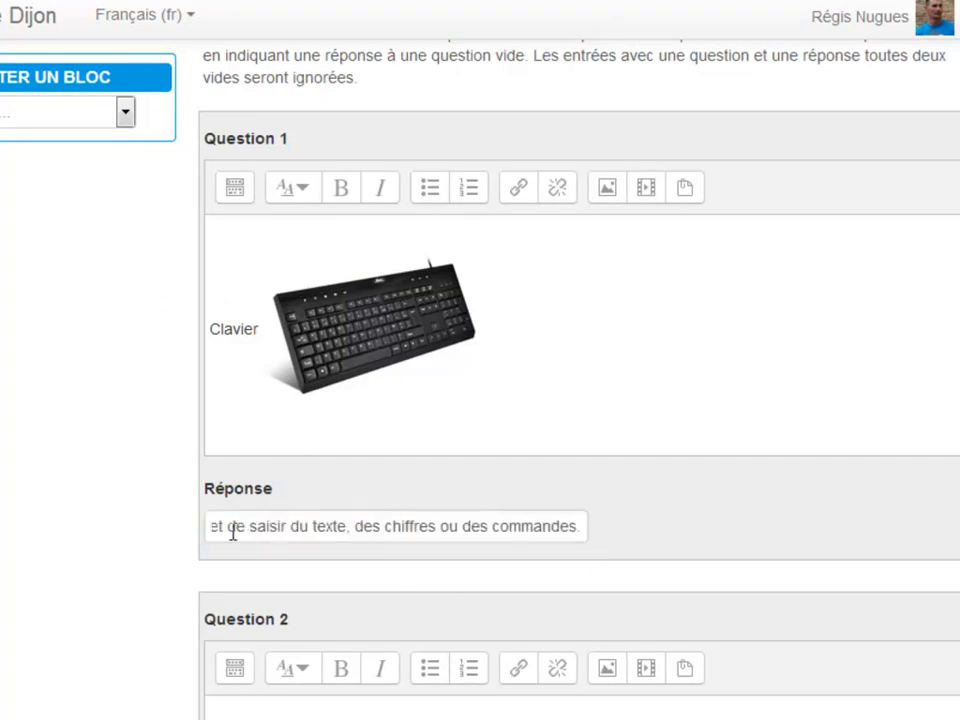
Insert the image Ecran.JPG from the ressources folder in Windows Explorer into the Question 2 text
scroll(418, 540, "down", 3)
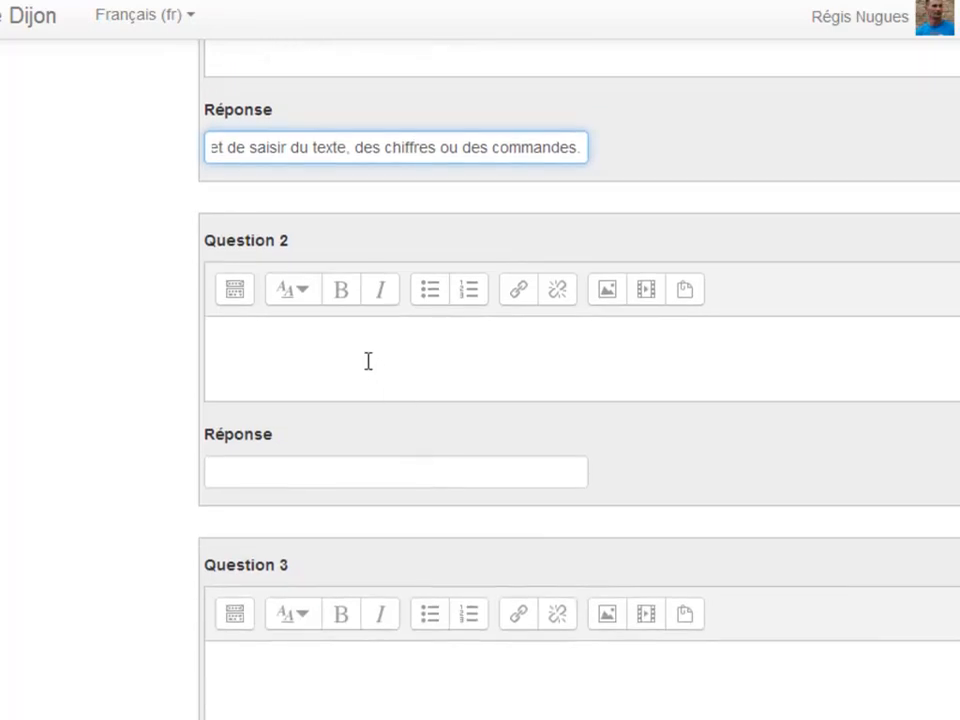
left_click(368, 361)
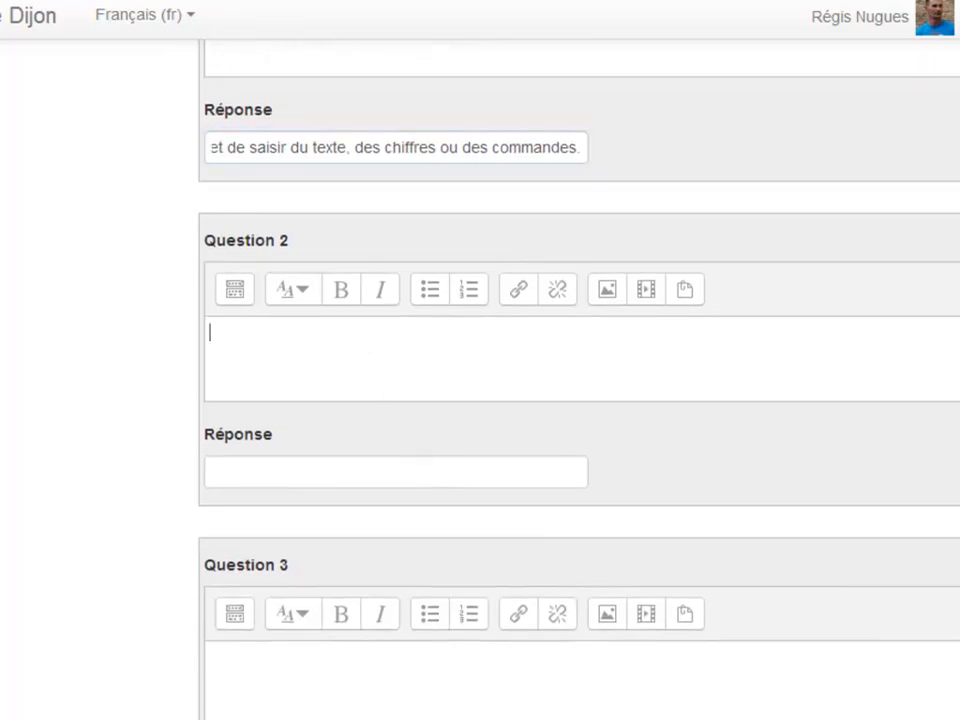
left_click_drag(600, 710, 509, 473)
left_click_drag(560, 608, 428, 441)
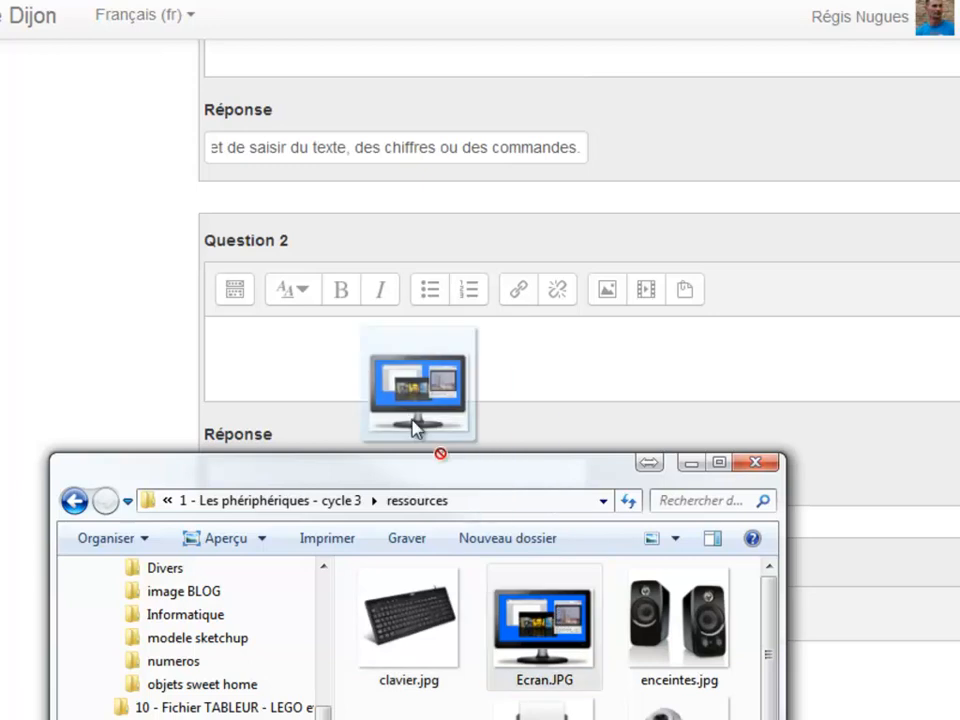
left_click_drag(428, 441, 330, 350)
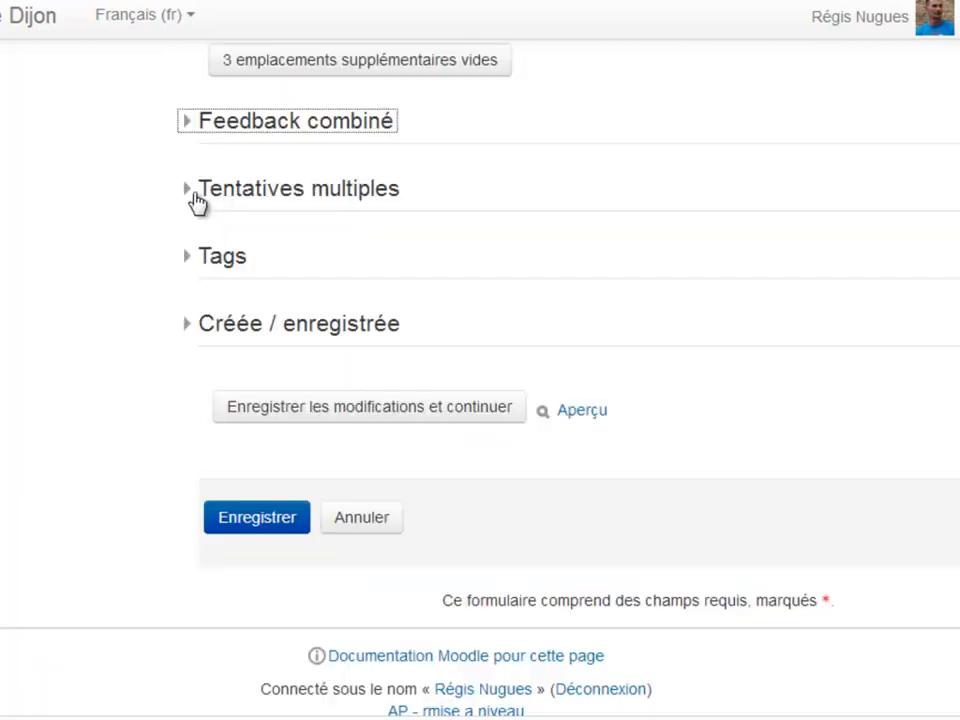
Set the penalty for each incorrect try to 0% under Tentatives multiples and save the matching question
left_click(196, 200)
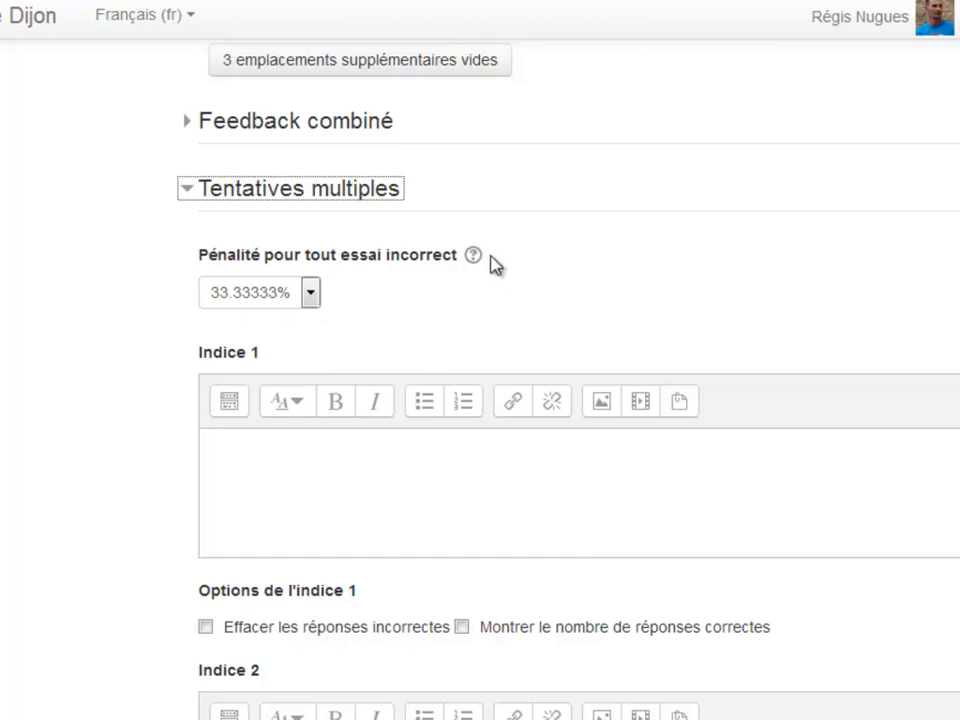
left_click(473, 258)
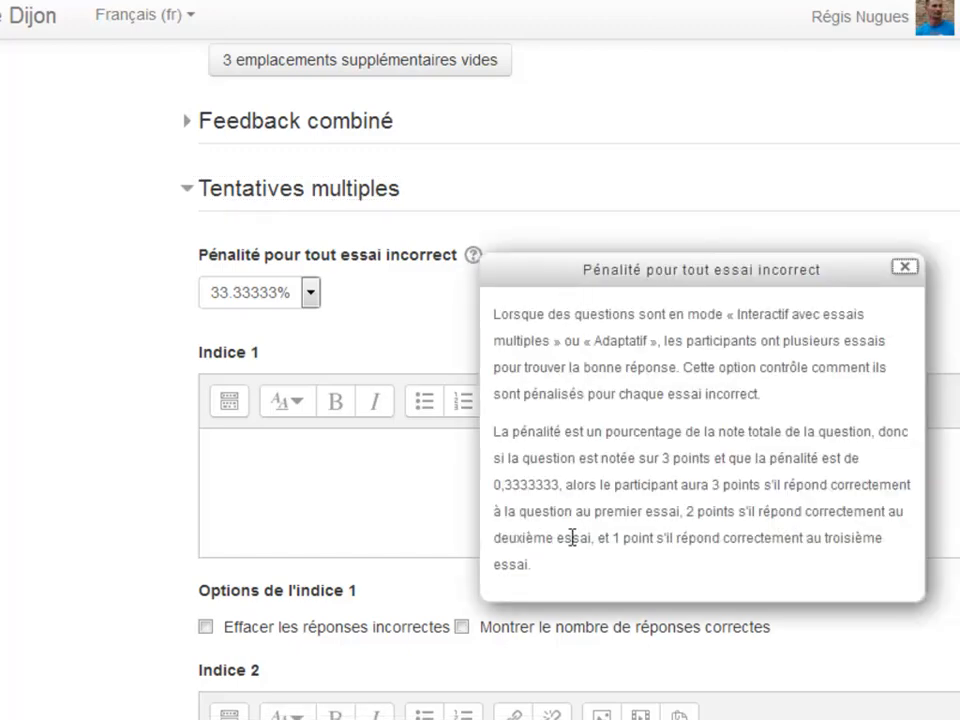
left_click(904, 266)
left_click(311, 293)
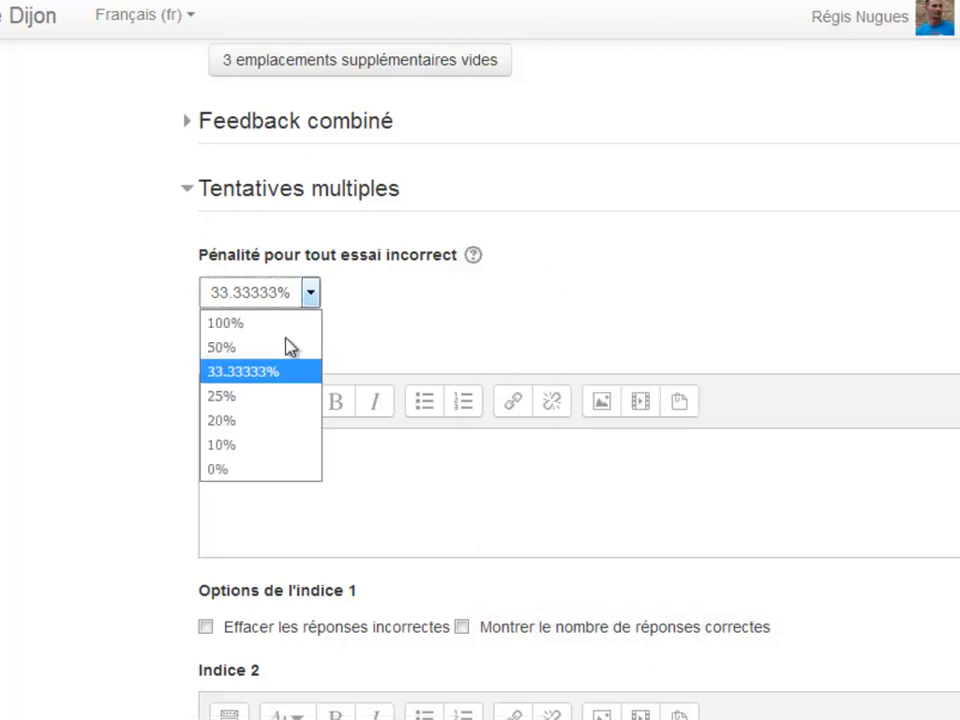
left_click(240, 471)
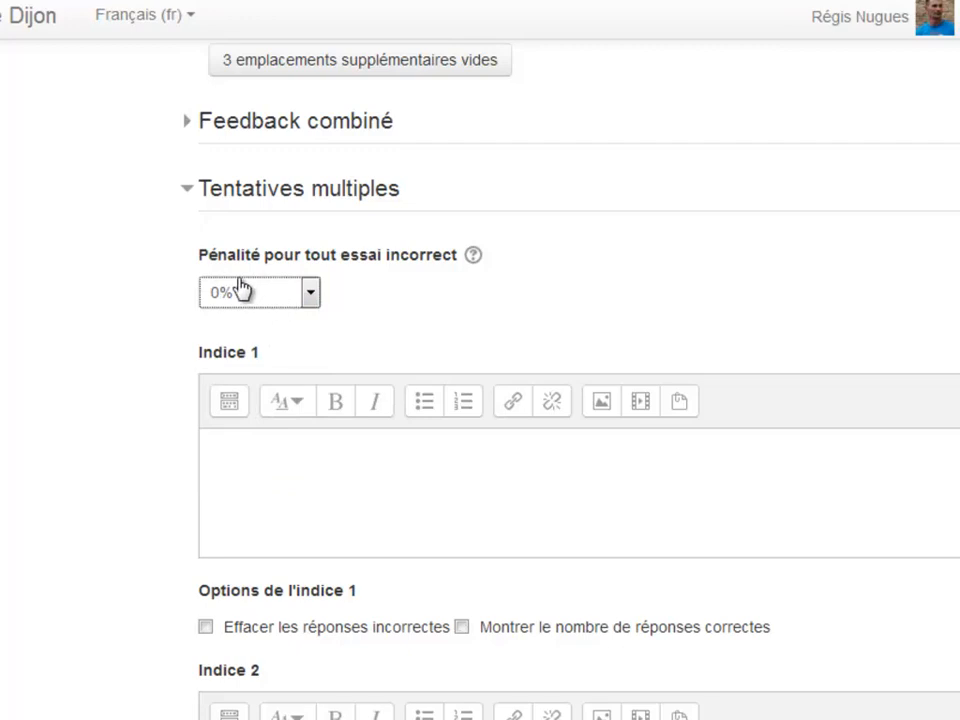
scroll(328, 452, "down", 10)
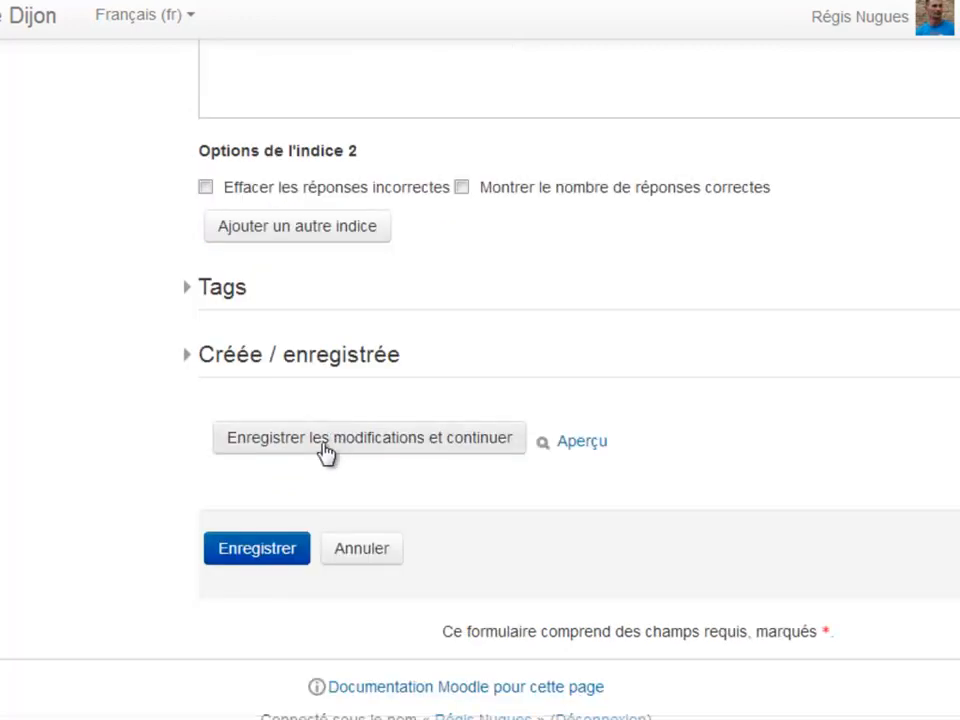
left_click(274, 552)
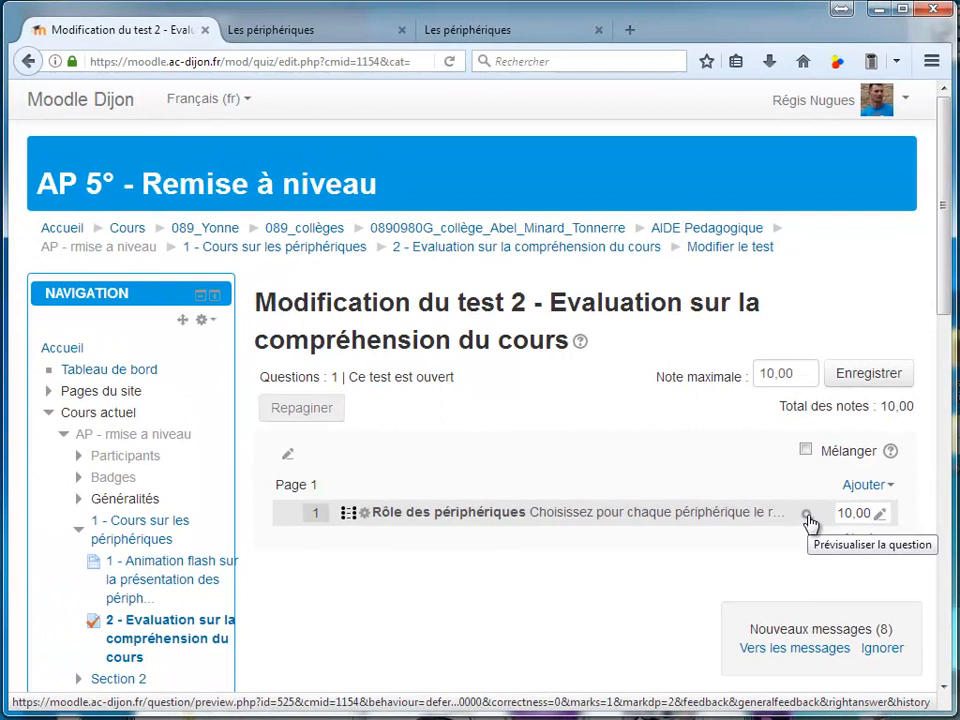
Preview the "Rôle des périphériques" question in a wider window and view the answer choices for Souris
left_click(808, 517)
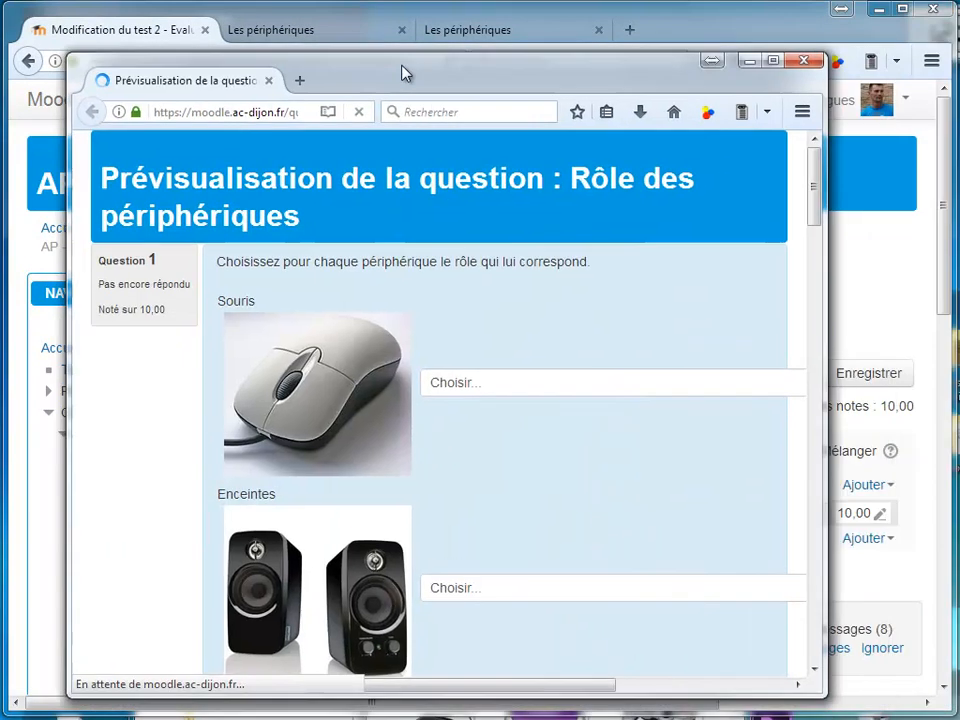
left_click_drag(401, 71, 431, 28)
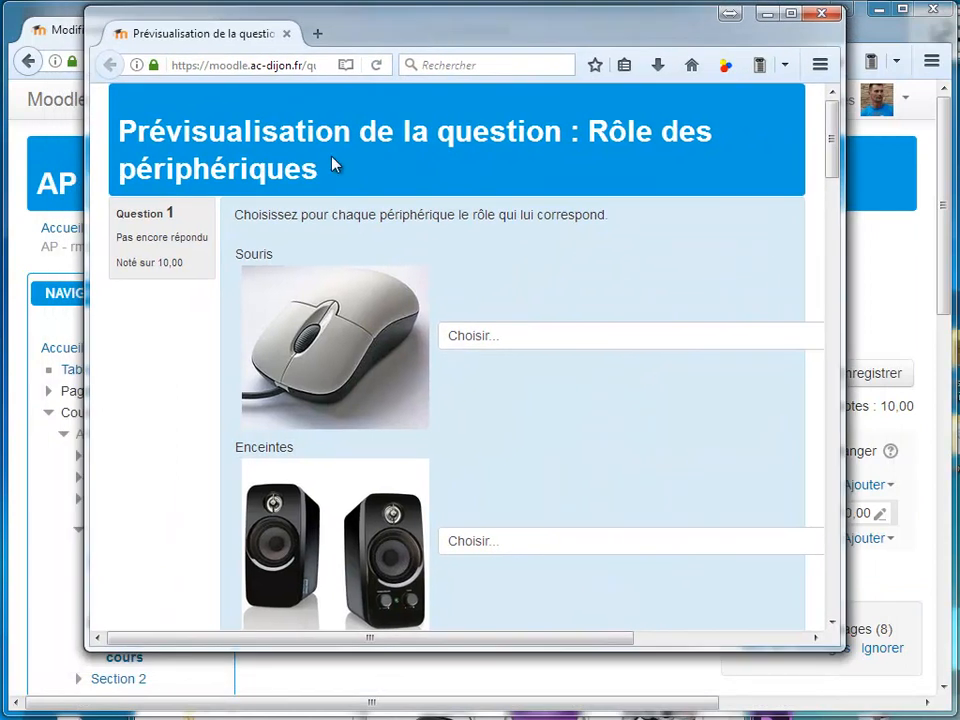
left_click_drag(844, 272, 921, 274)
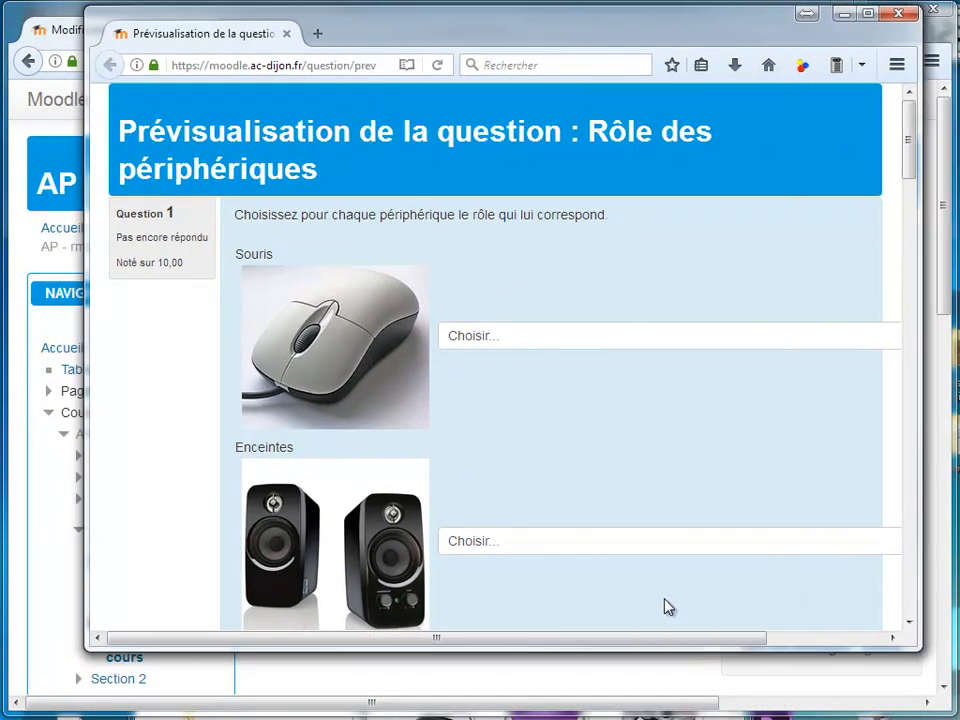
left_click_drag(672, 640, 788, 636)
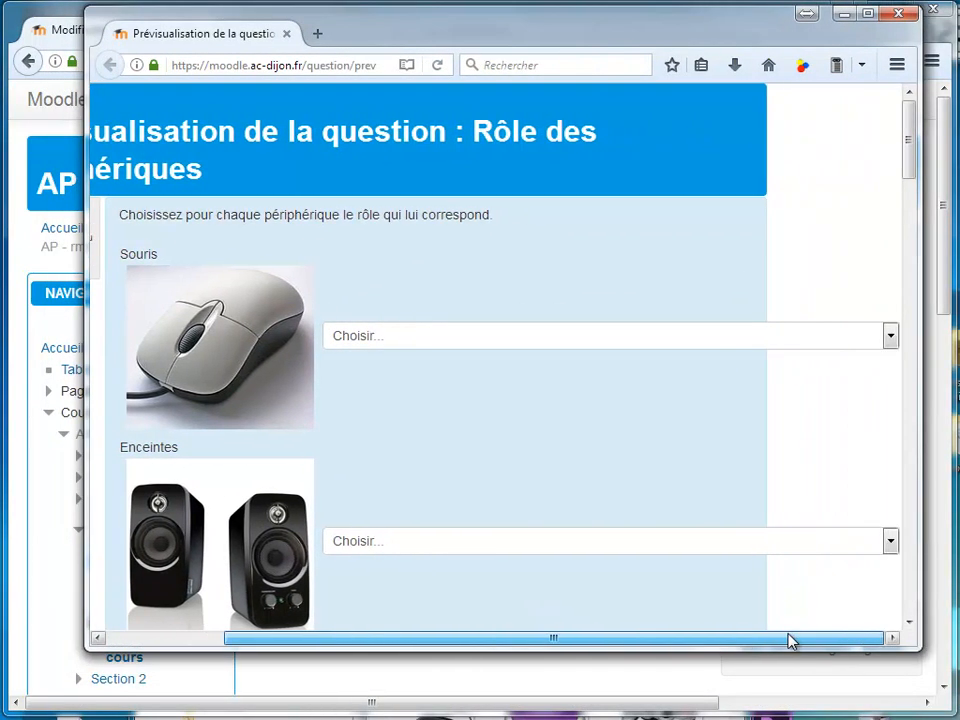
left_click(889, 336)
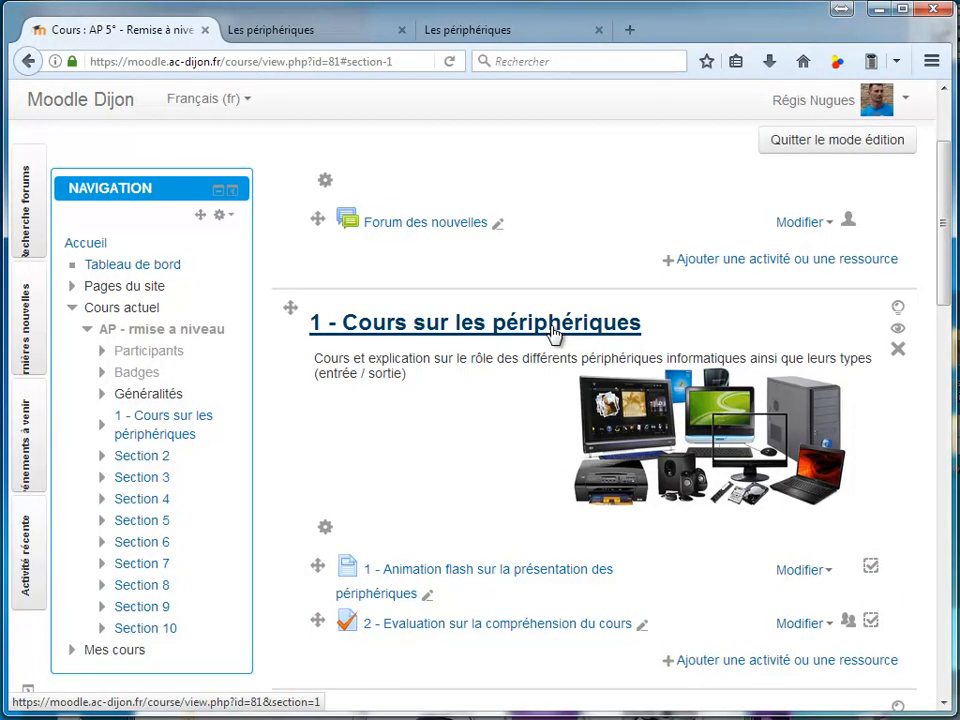
Go to the course's enrolled users (Utilisateurs inscrits) and start enrolling users
scroll(200, 470, "down", 3)
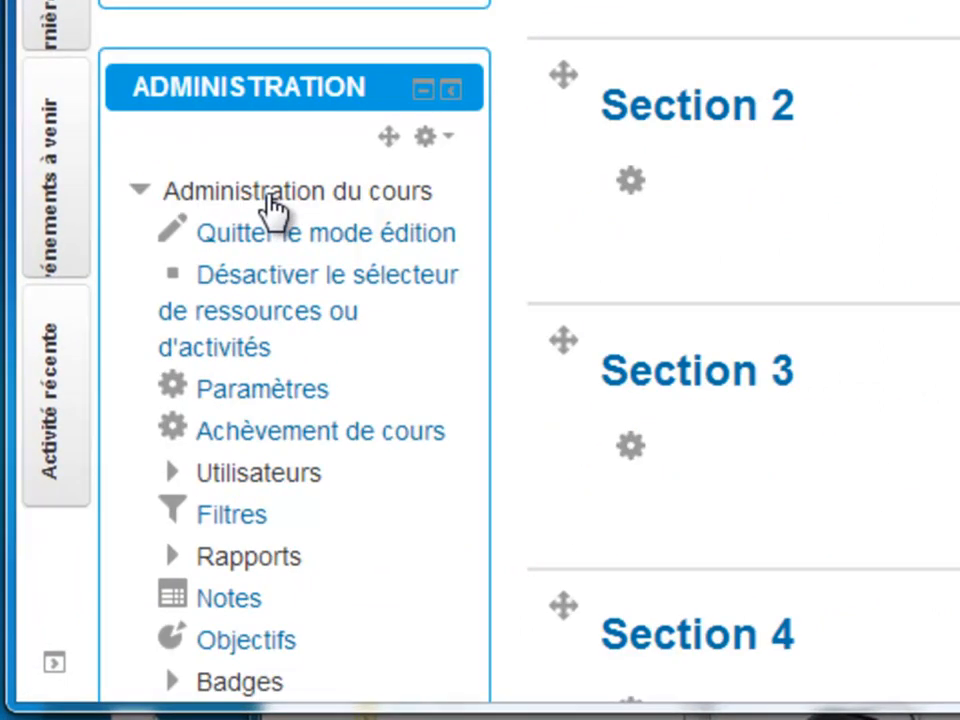
left_click(262, 480)
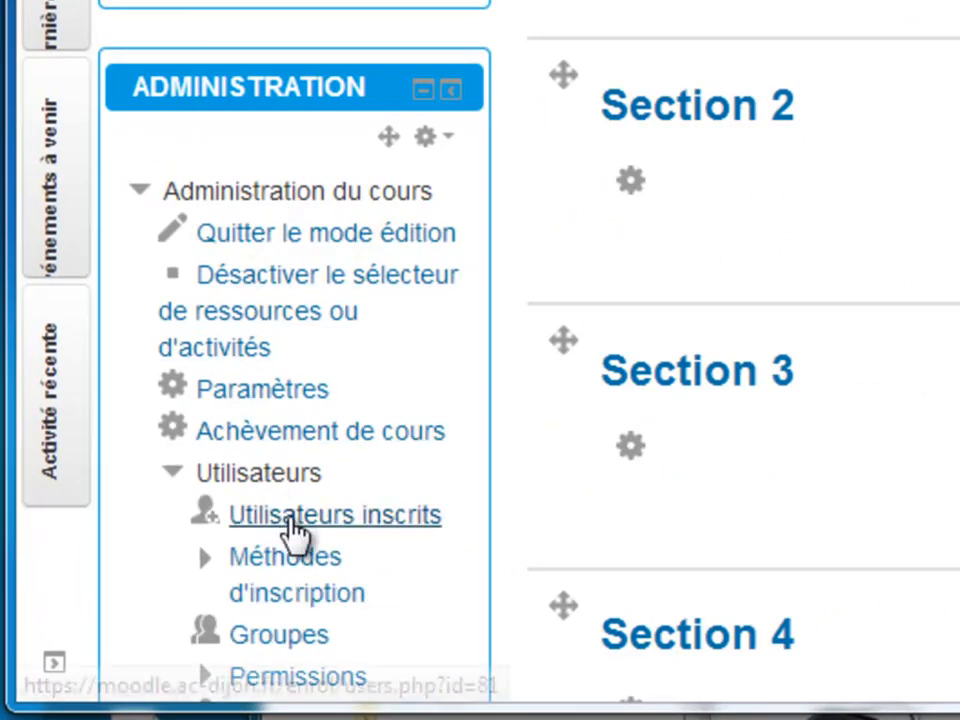
left_click(290, 516)
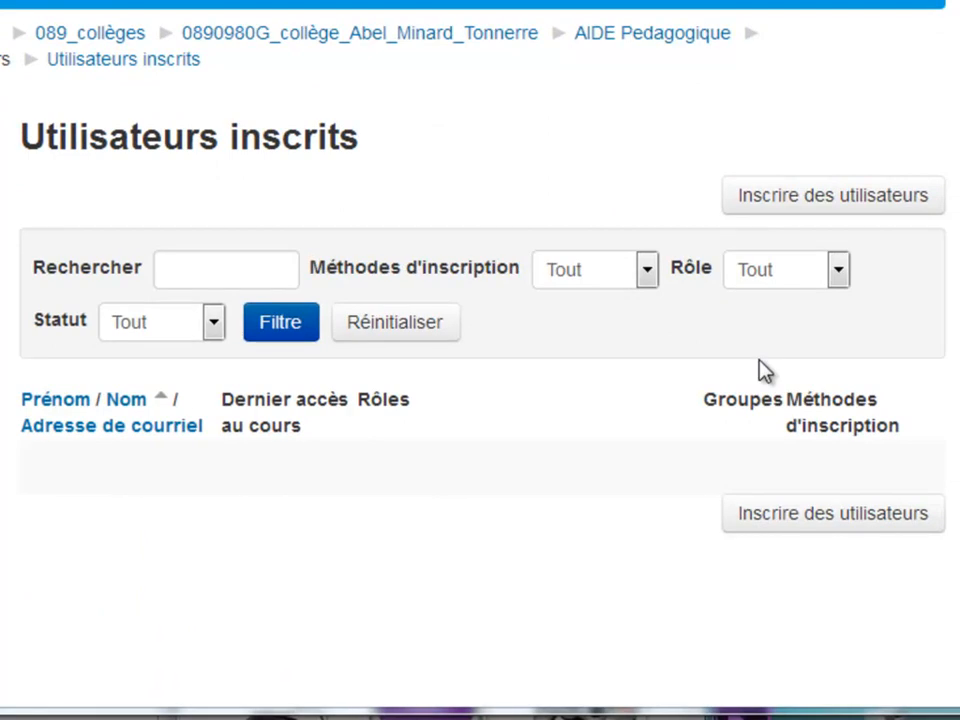
left_click(838, 197)
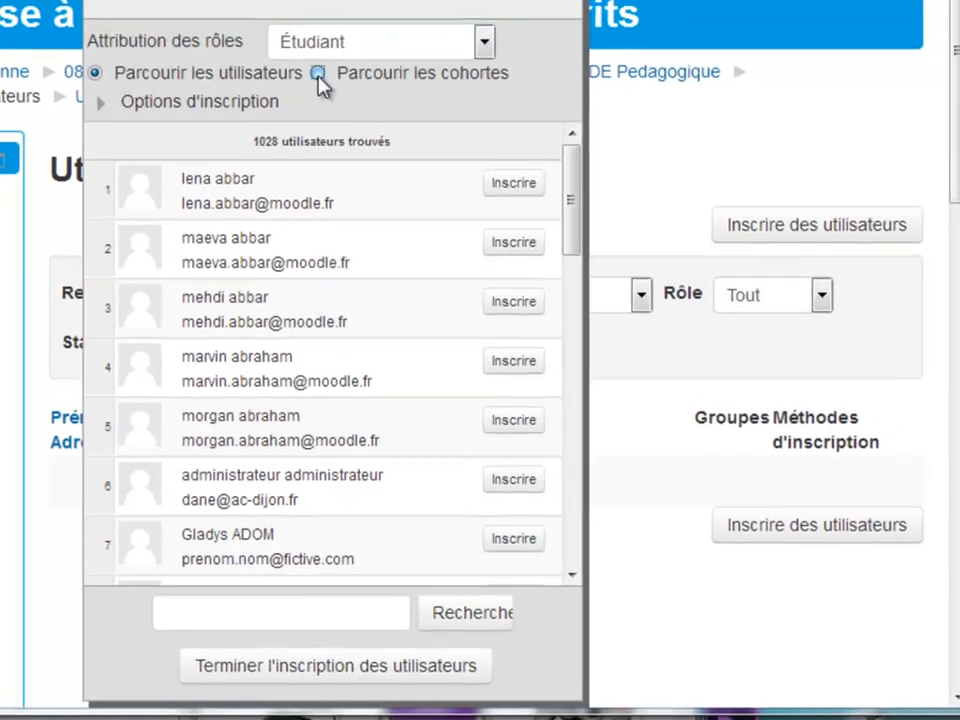
Browse the cohorts, enrol cohort 0890980g_5A with the Étudiant role, and finish the enrolment
left_click(304, 35)
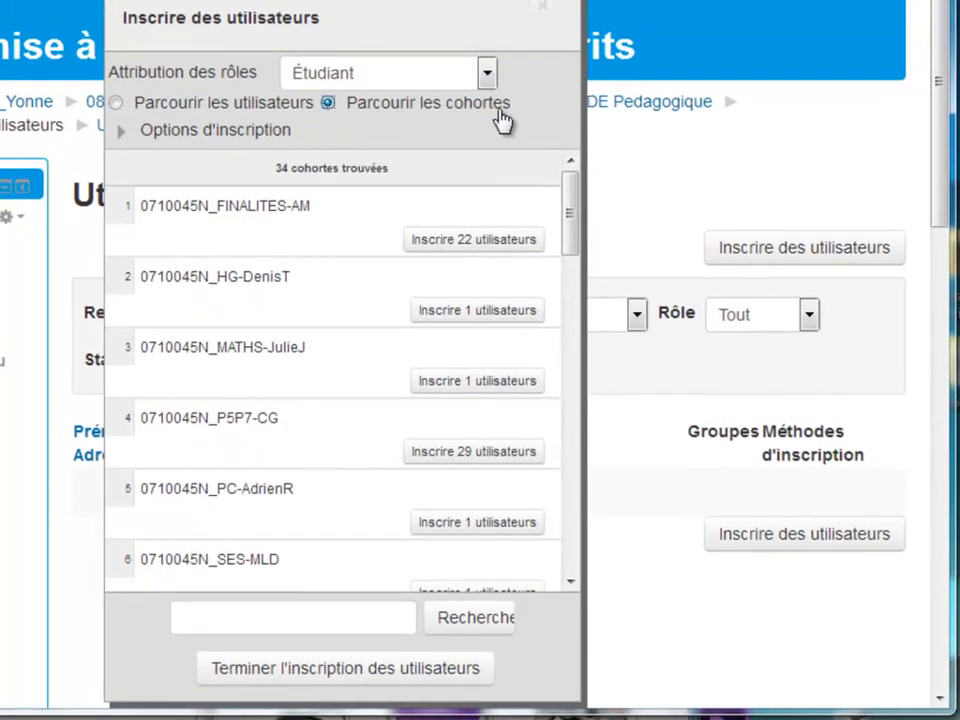
left_click_drag(576, 227, 594, 322)
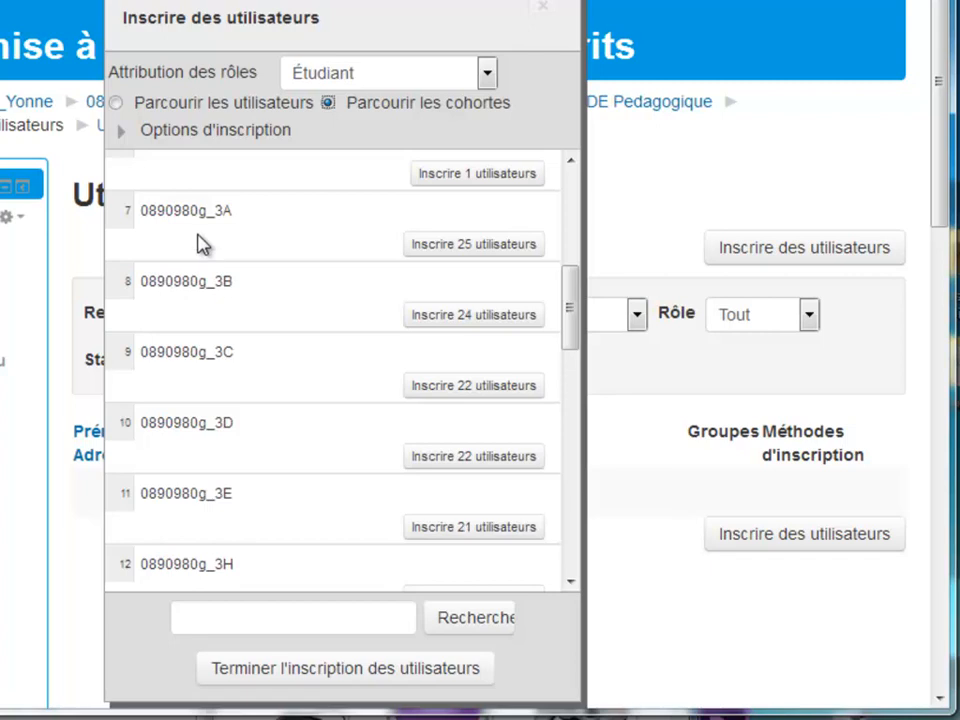
scroll(197, 243, "down", 10)
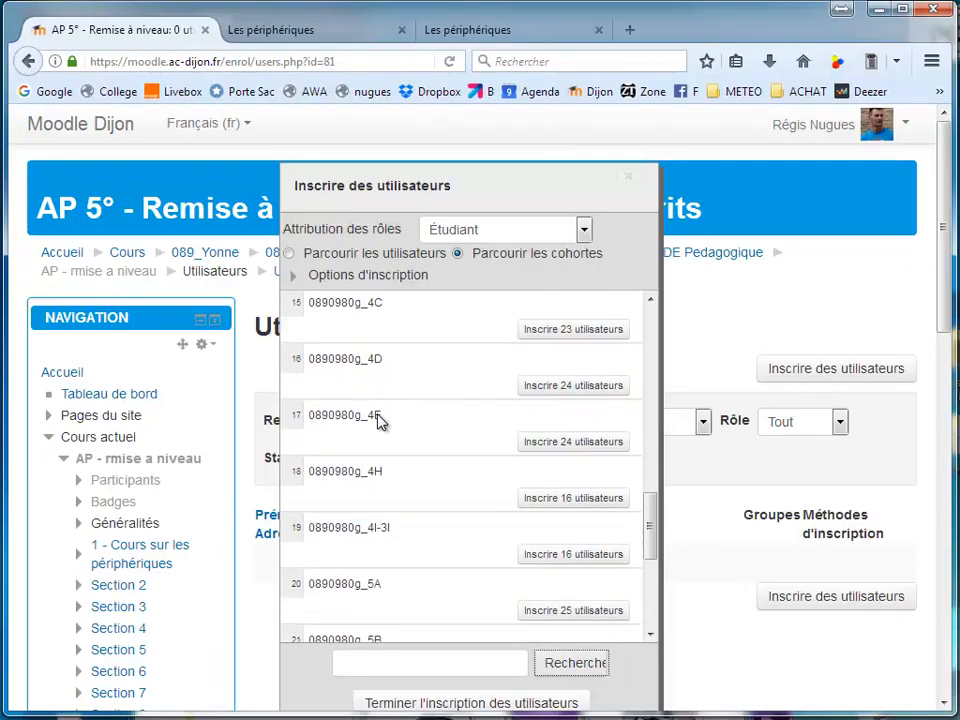
scroll(370, 426, "down", 1)
left_click(573, 440)
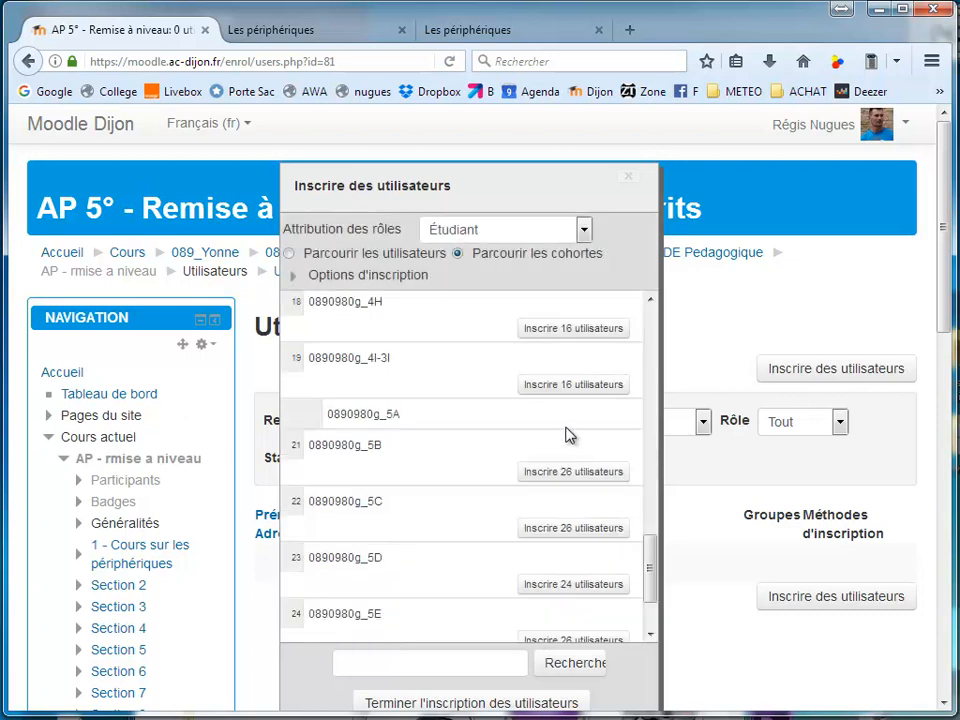
left_click(510, 703)
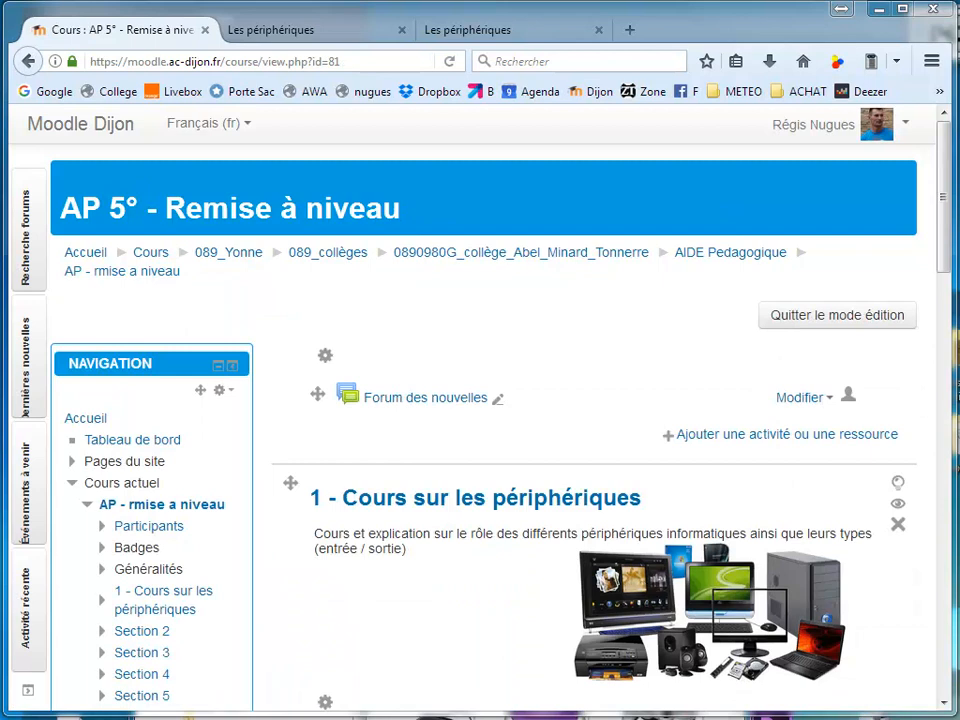
Switch to the student session in Chrome and view the activities and progression in "1 - Cours sur les périphériques" of the AP 5° course
left_click_drag(959, 231, 534, 66)
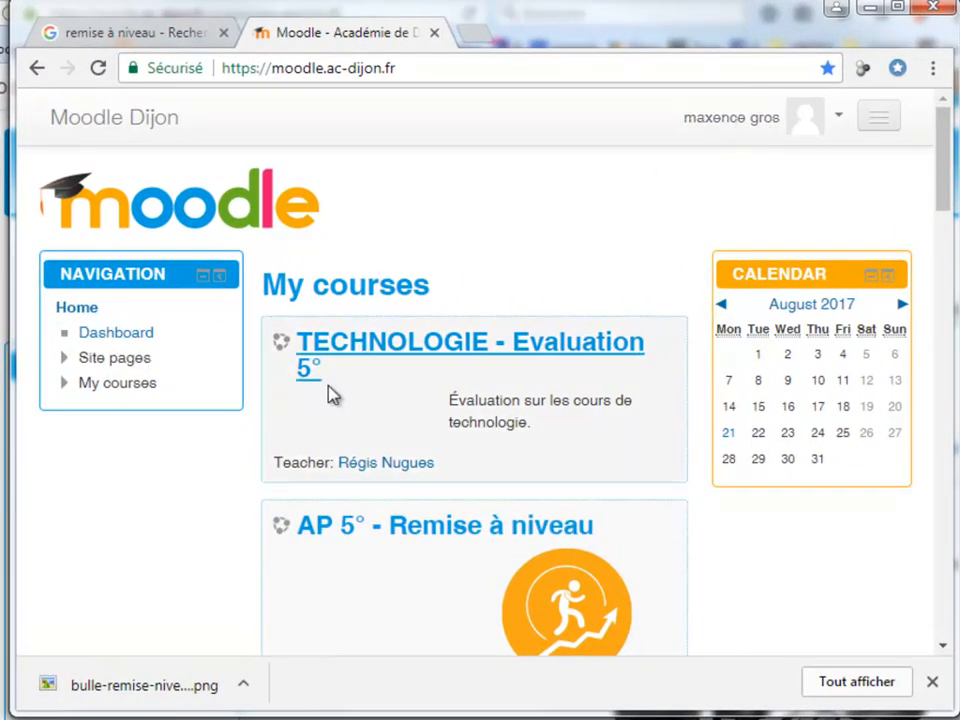
scroll(421, 377, "down", 1)
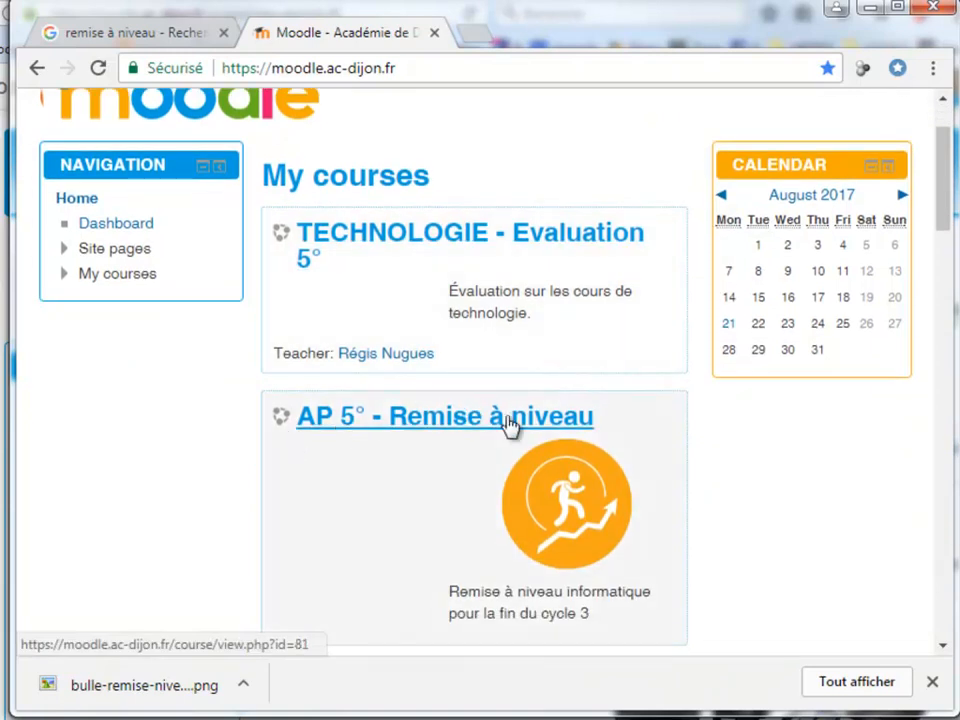
left_click(510, 437)
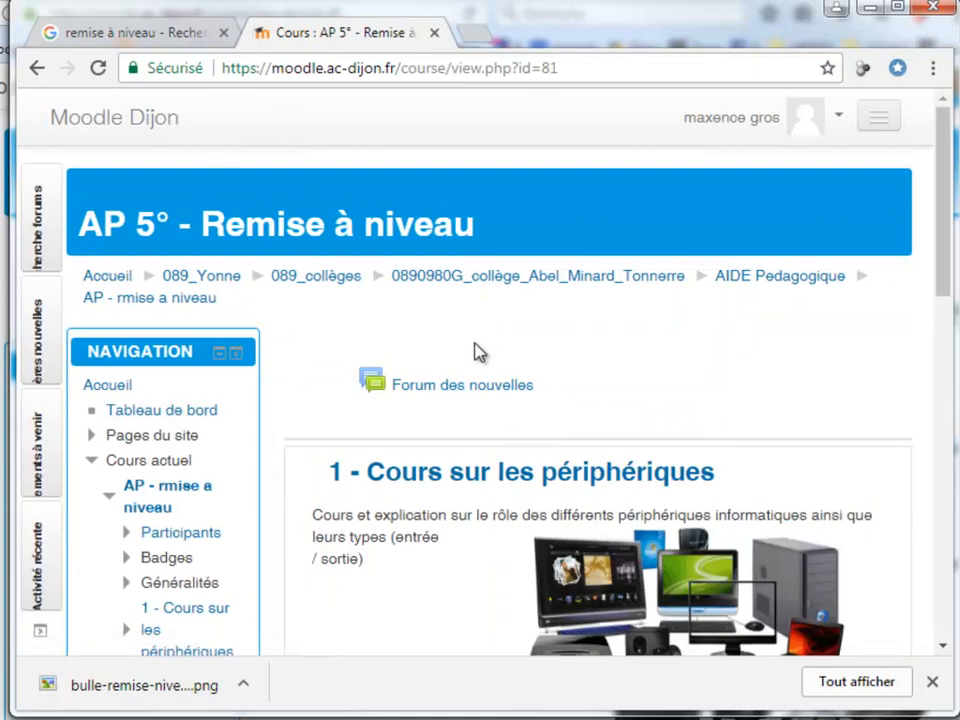
scroll(474, 347, "down", 2)
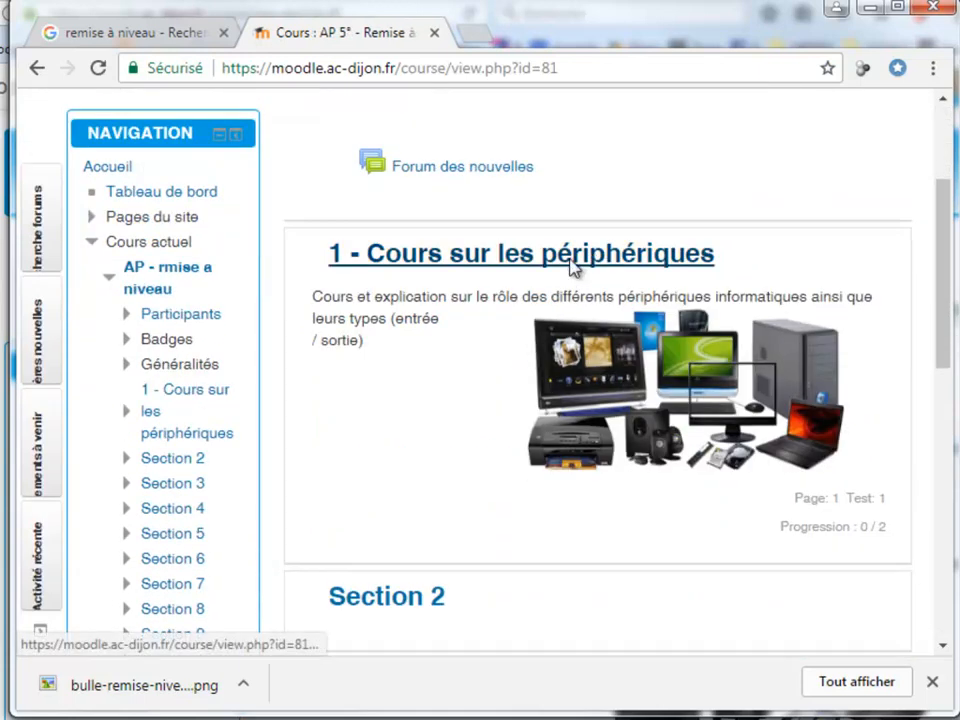
left_click(573, 268)
scroll(574, 285, "down", 3)
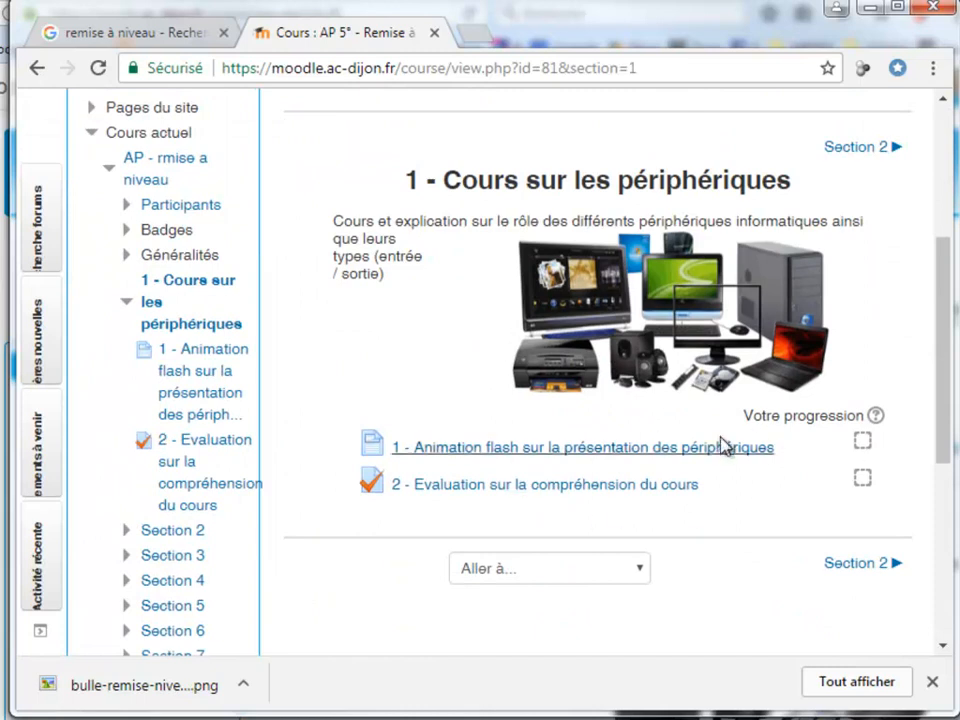
scroll(727, 452, "up", 1)
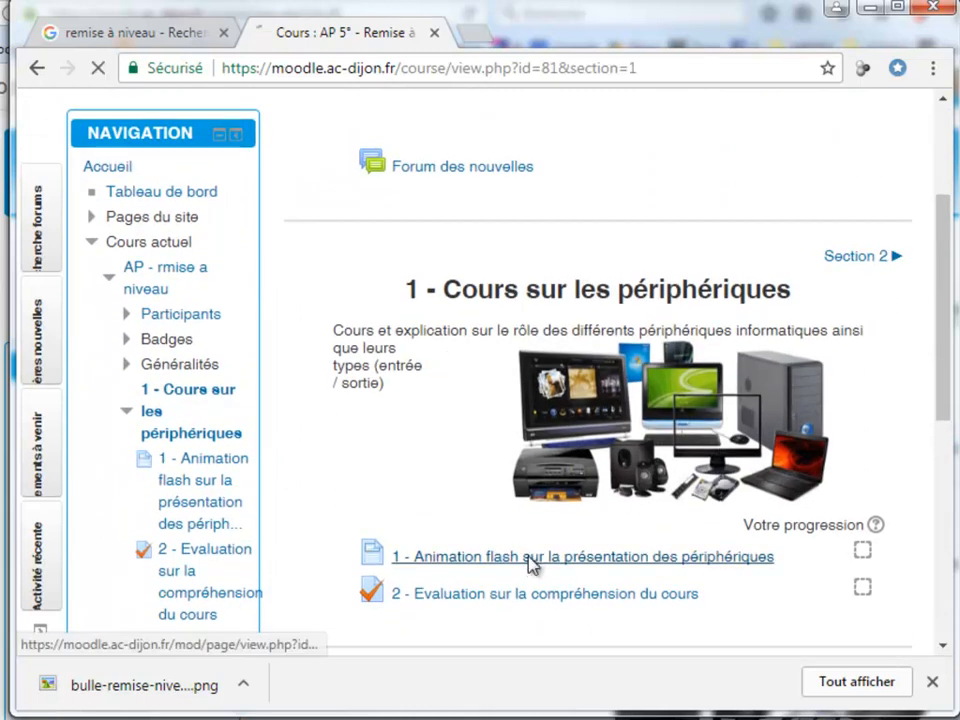
Open the peripherals animation from the "1 - Animation flash sur la présentation des périphériques" page, view it, and close it
scroll(450, 480, "down", 1)
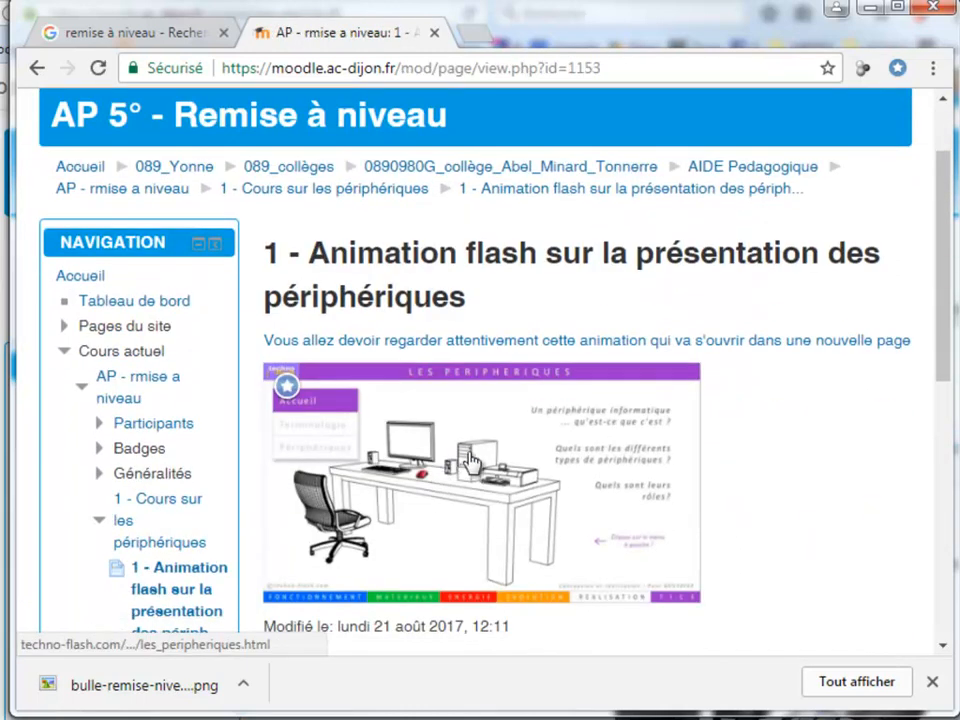
left_click(468, 462)
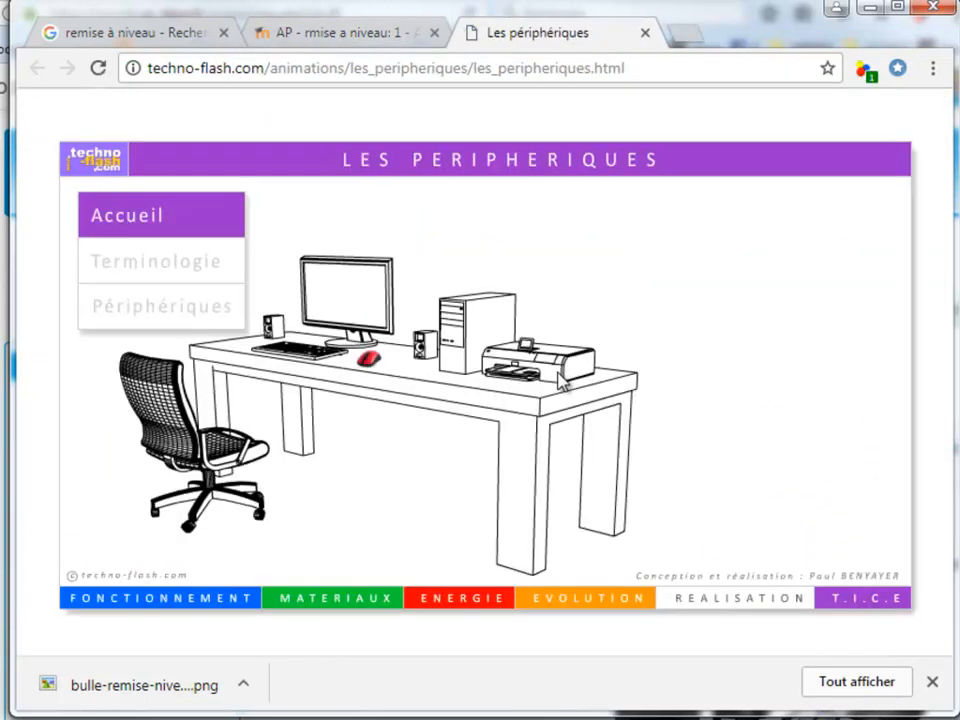
key("ctrl+w")
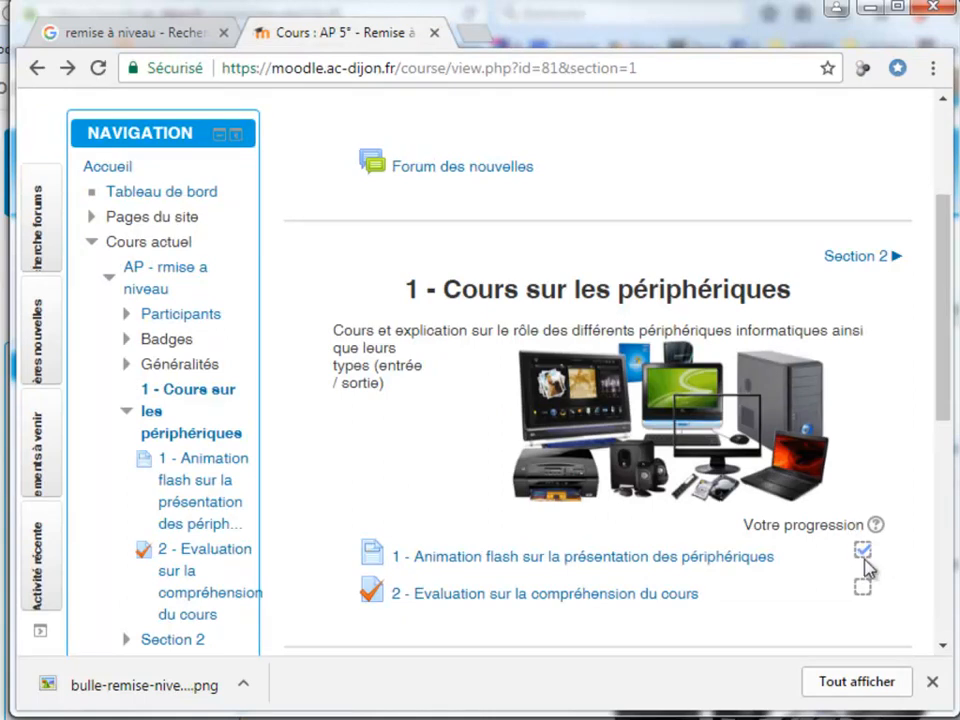
As the student, start an attempt at "2 - Evaluation sur la compréhension du cours" and open the role choices for Moniteur
left_click(536, 595)
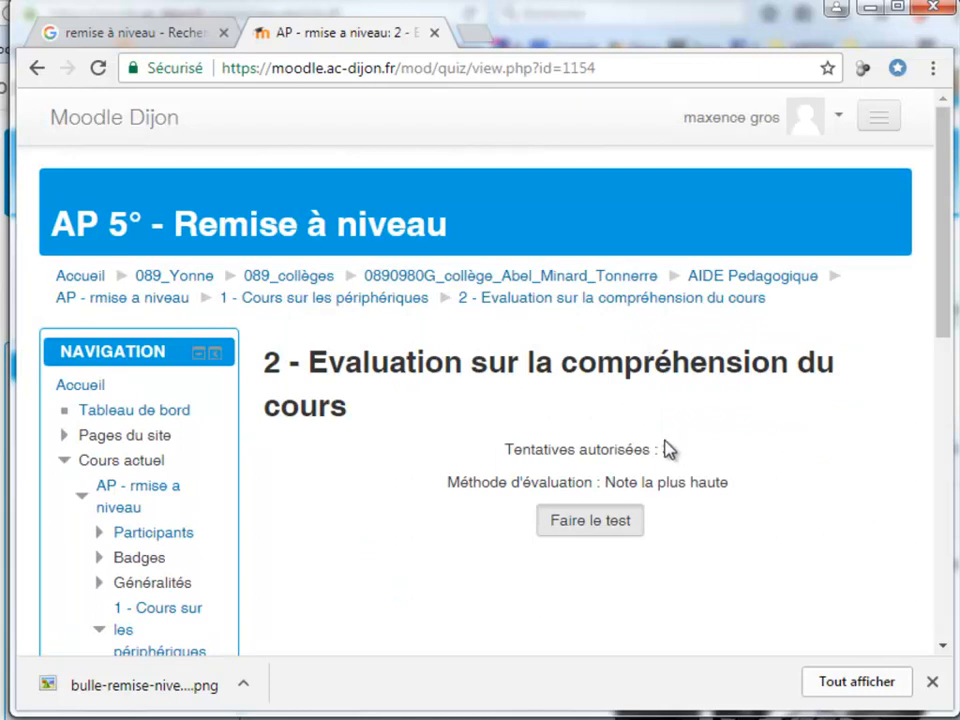
left_click(615, 530)
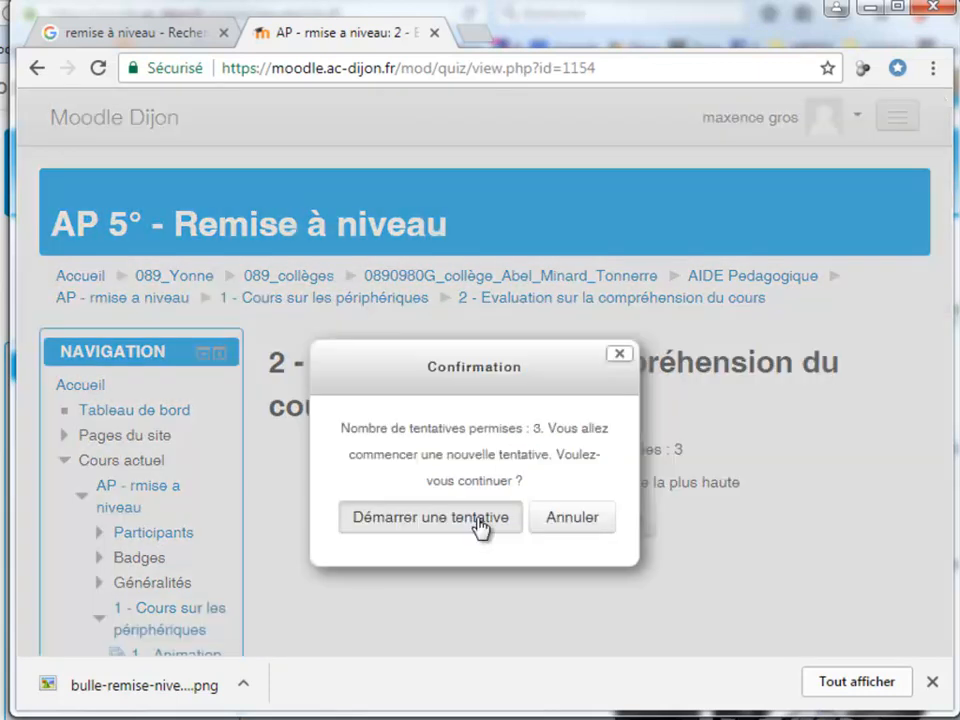
left_click(480, 517)
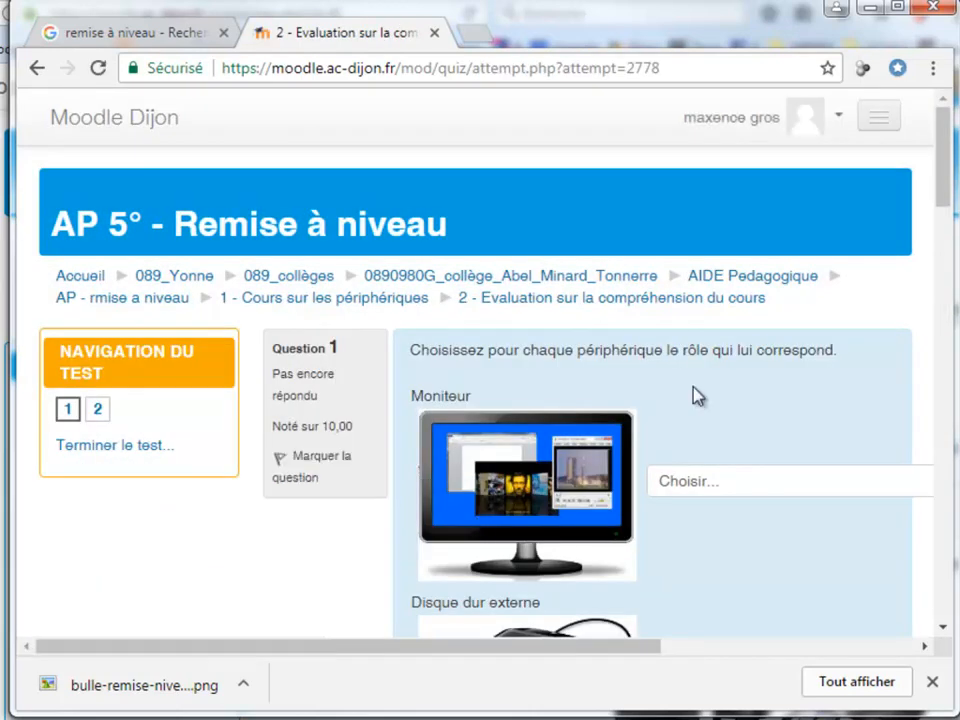
left_click_drag(597, 646, 815, 642)
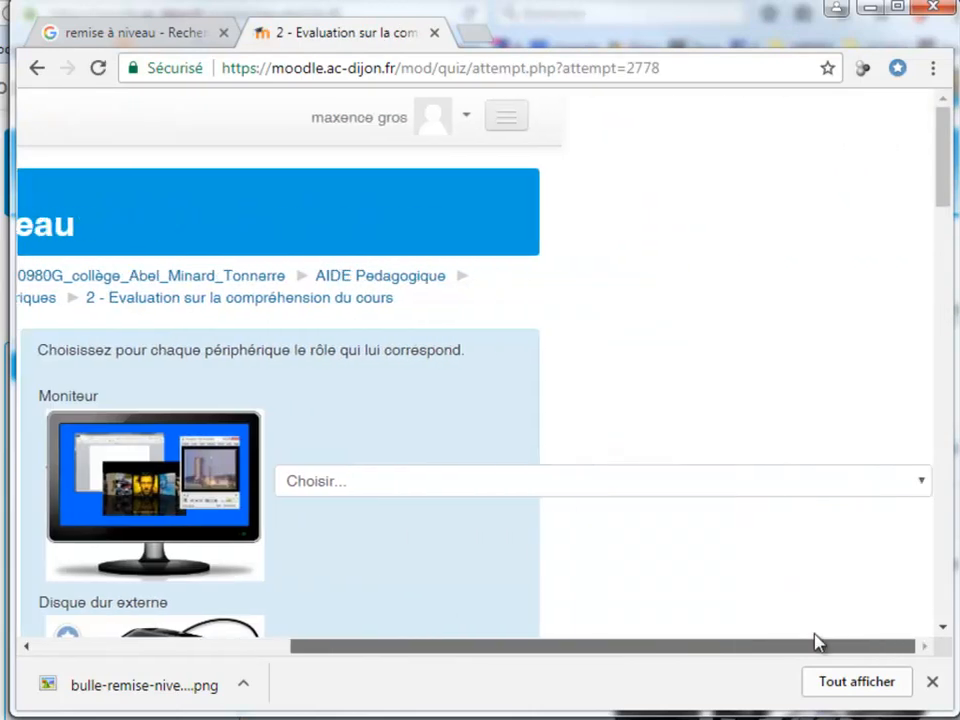
left_click(523, 488)
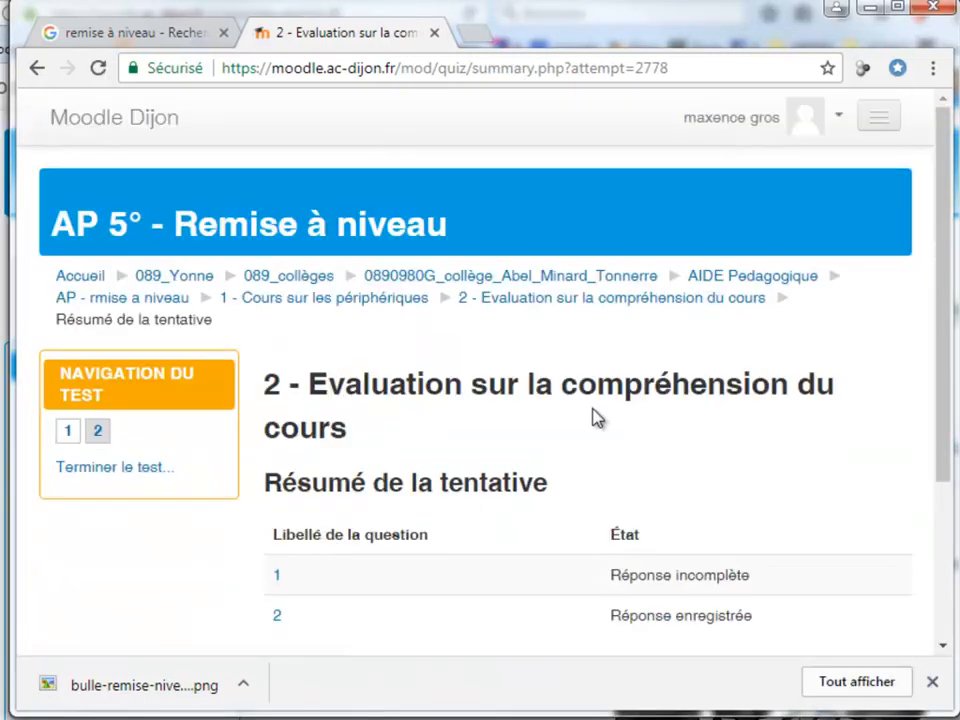
Submit all answers from the attempt summary and confirm finishing the test
scroll(594, 408, "down", 3)
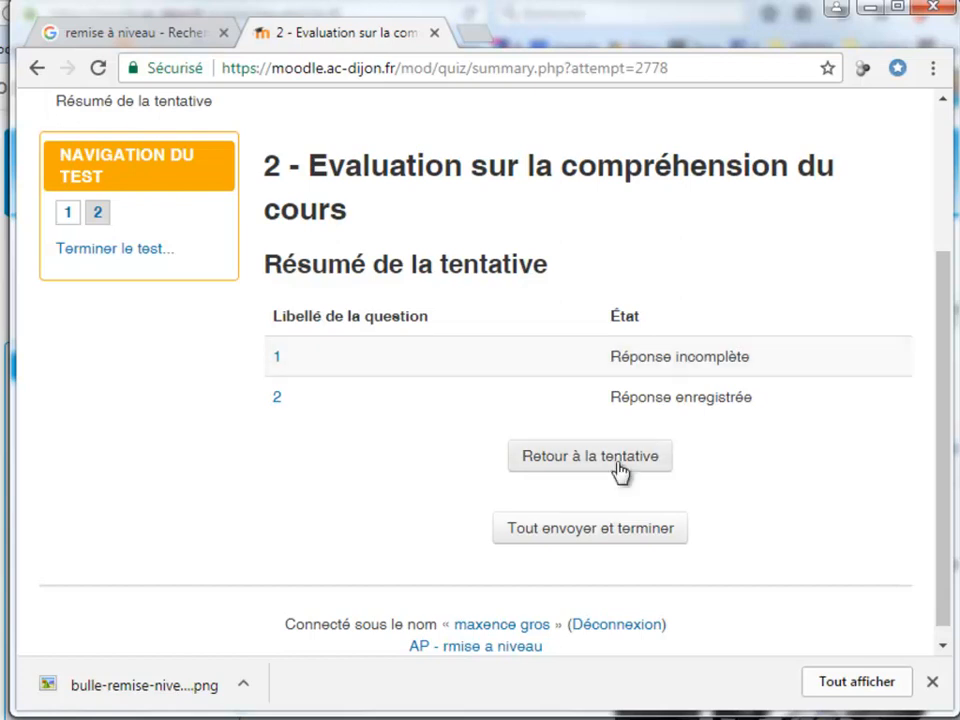
left_click(610, 530)
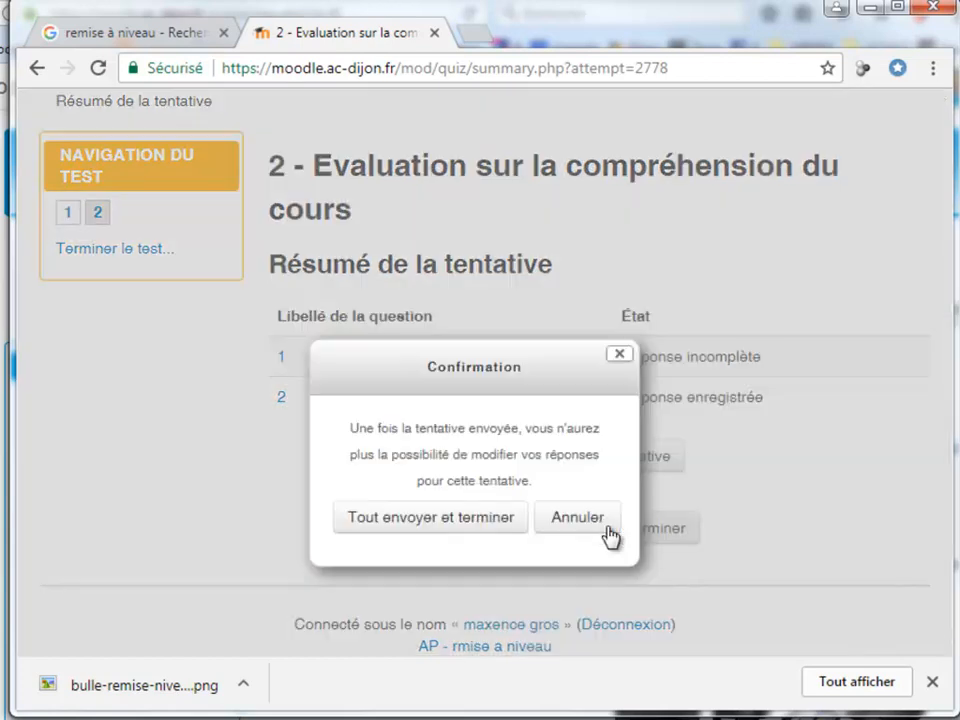
left_click(470, 525)
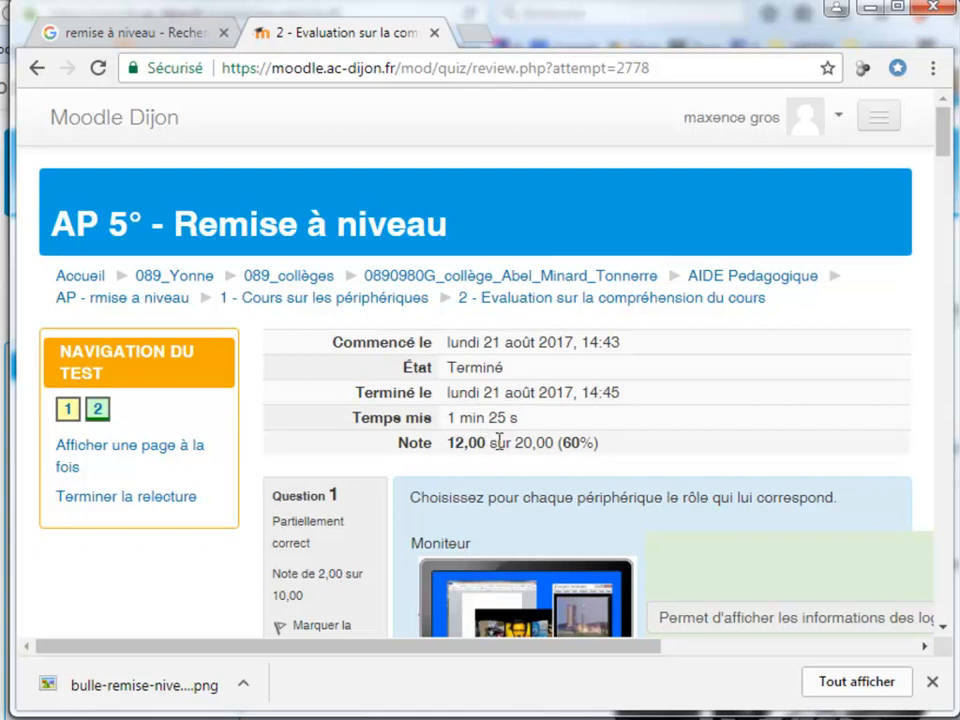
Review the grade and the corrected answers of the submitted attempt, and finish the review
scroll(575, 452, "down", 3)
left_click_drag(617, 649, 818, 657)
scroll(639, 484, "down", 2)
scroll(639, 484, "up", 5)
scroll(639, 484, "left", 3)
left_click(124, 500)
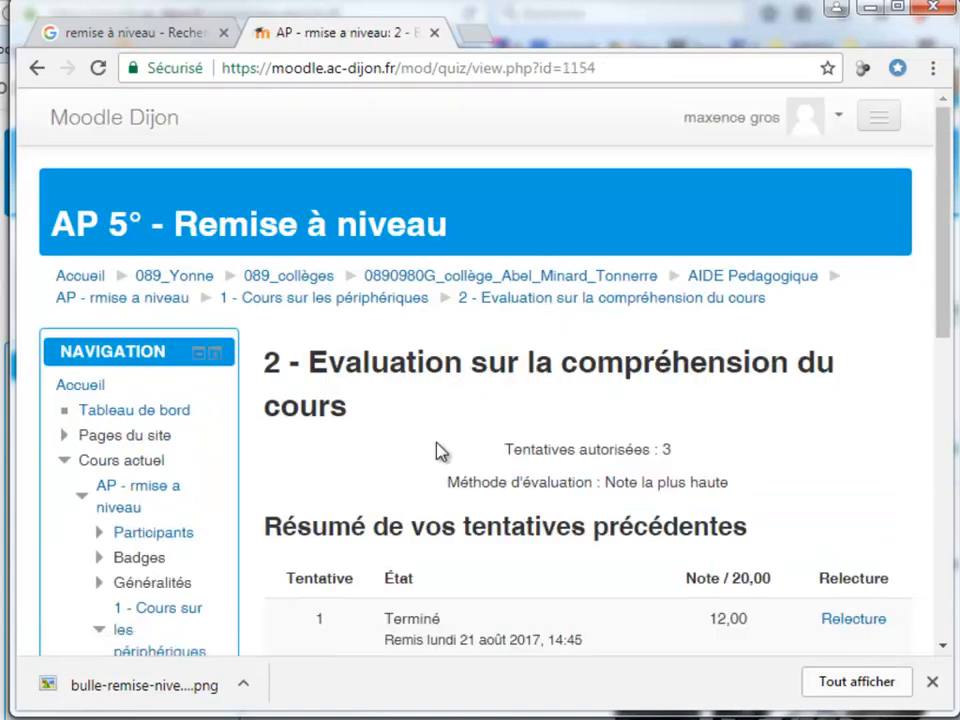
Check the summary of previous attempts, the highest grade and the retake option on the test page
scroll(437, 450, "down", 2)
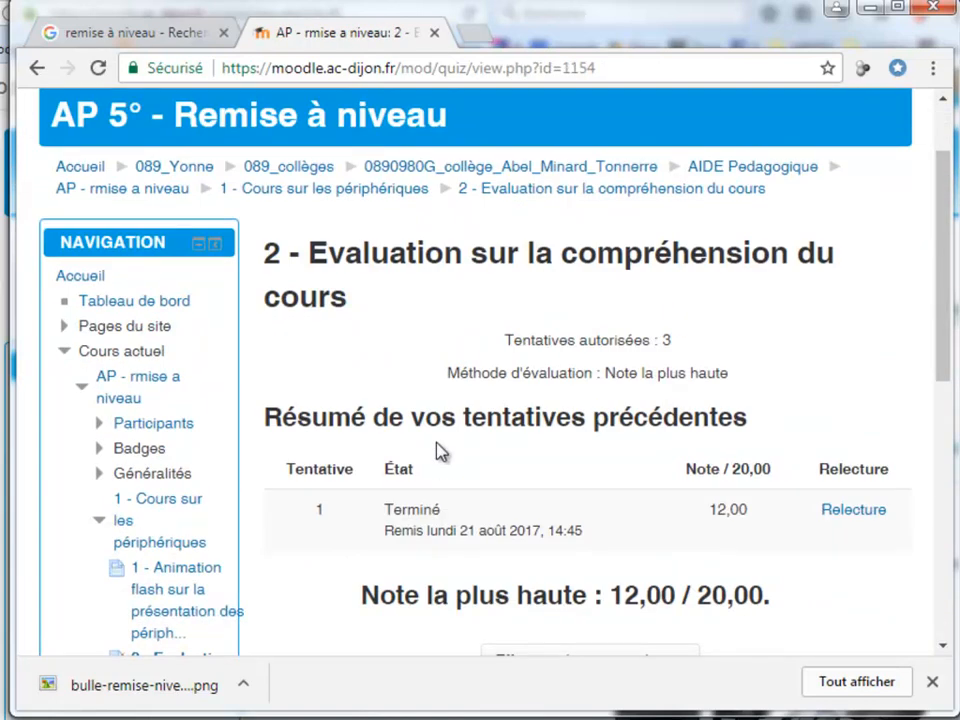
scroll(440, 452, "down", 3)
scroll(440, 452, "up", 5)
scroll(440, 452, "down", 3)
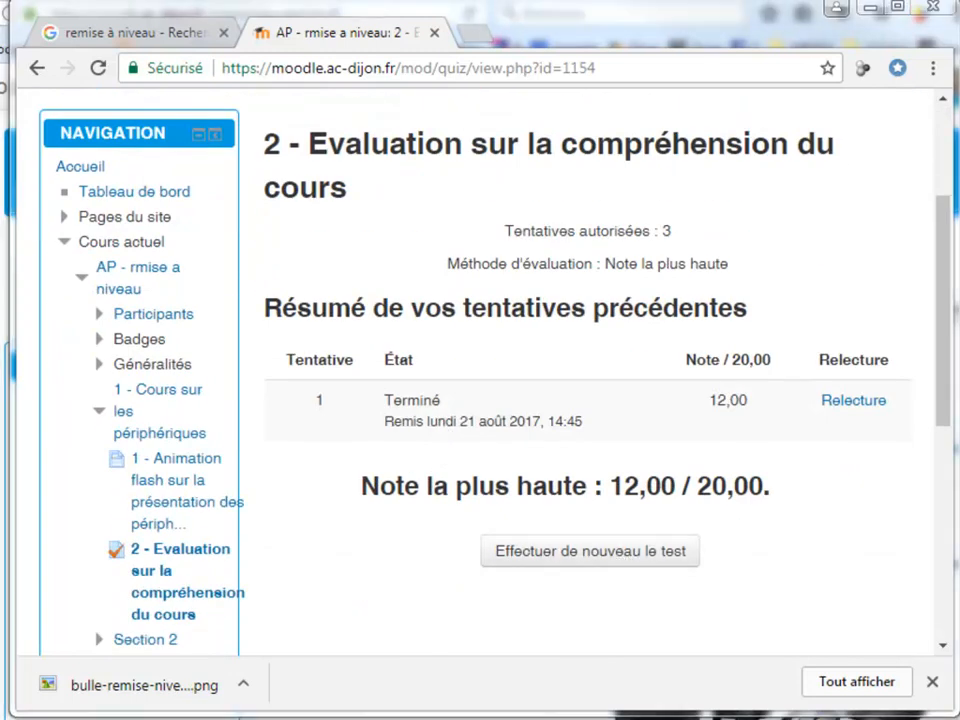
Switch to the teacher session in Firefox and open the course's Achèvement d'activités report
left_click_drag(305, 17, 955, 45)
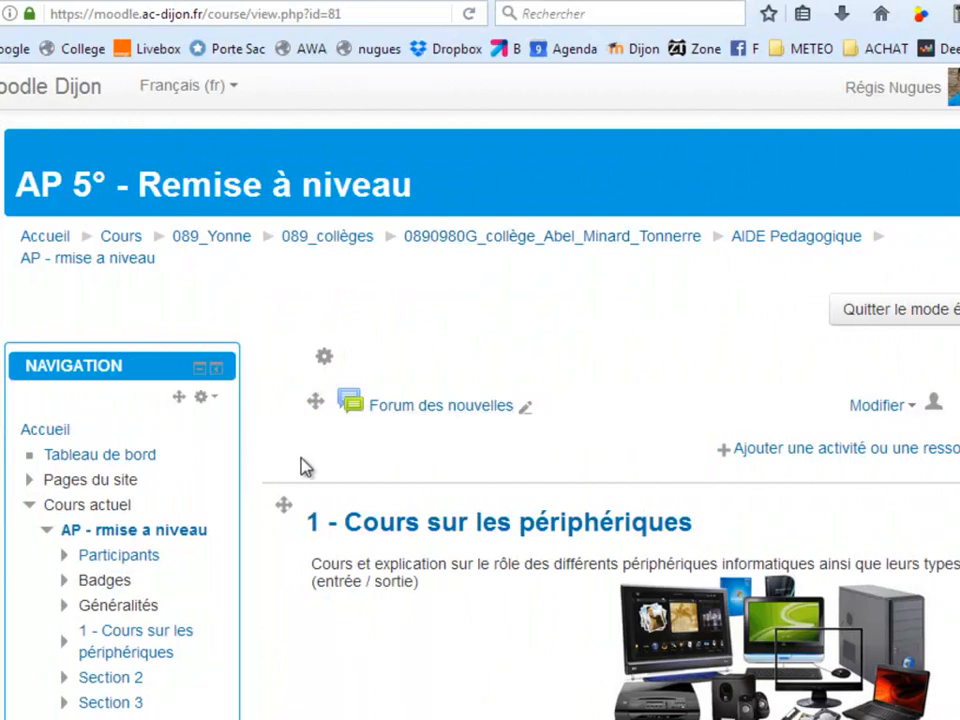
scroll(297, 463, "down", 3)
scroll(297, 463, "down", 10)
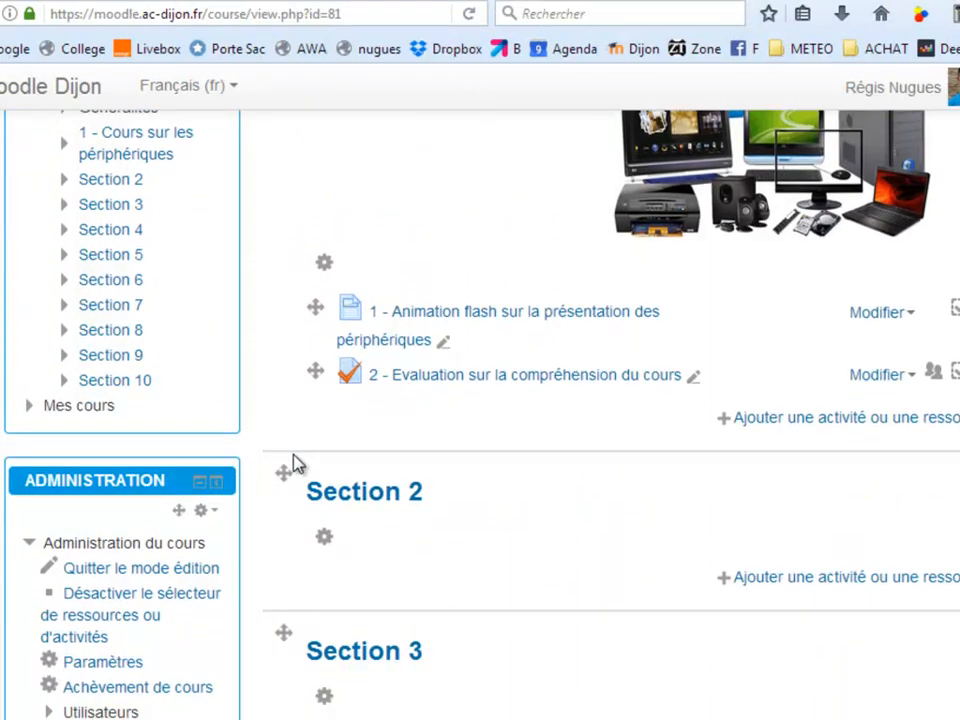
scroll(101, 487, "down", 5)
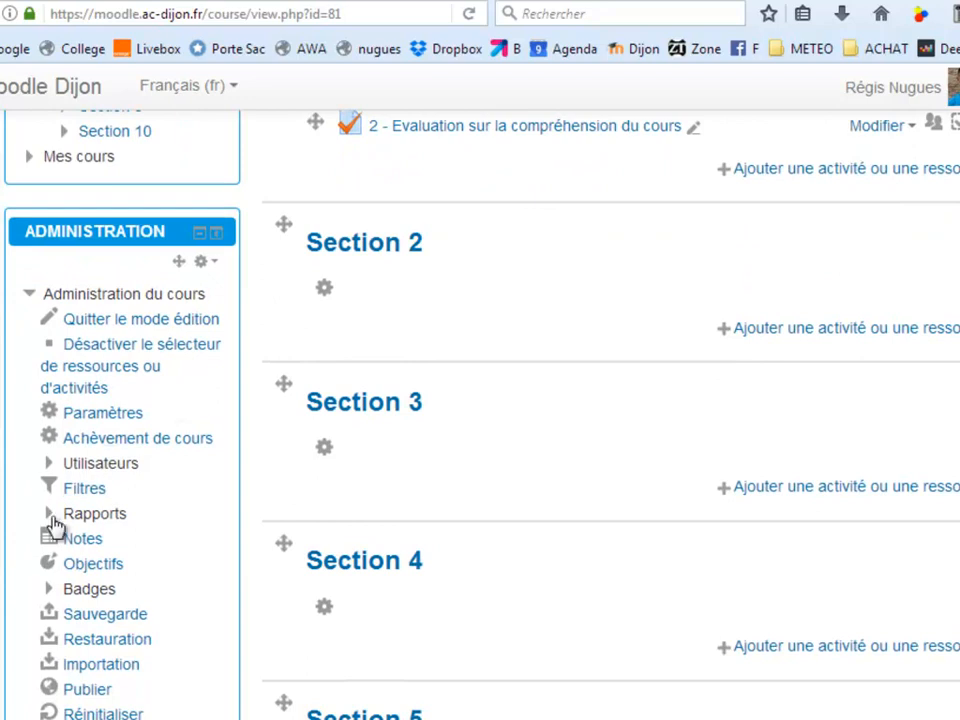
left_click(54, 519)
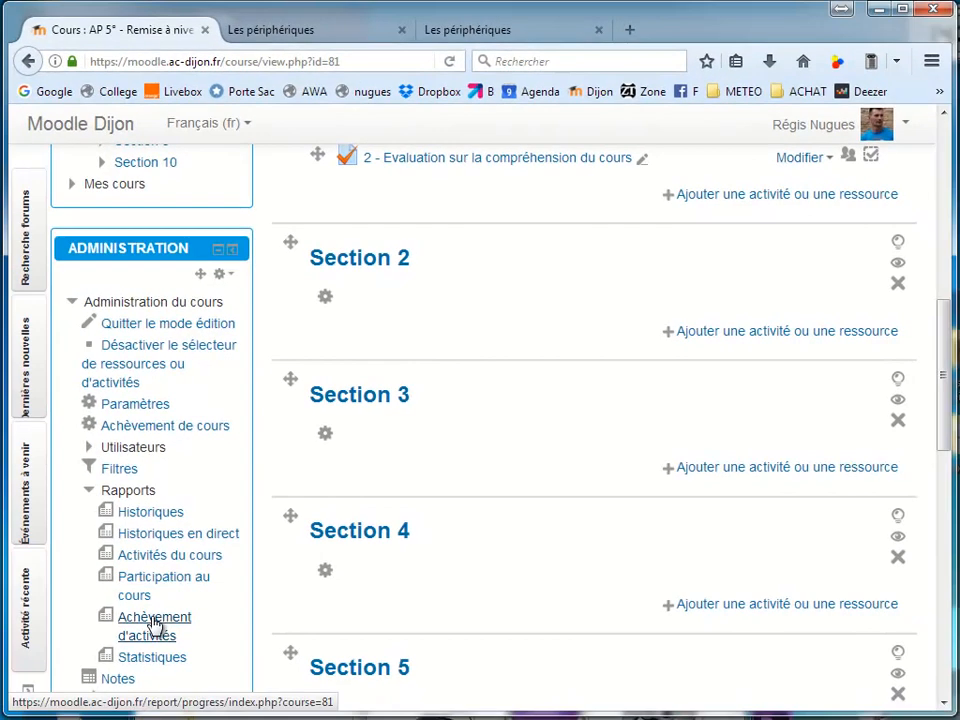
left_click(155, 625)
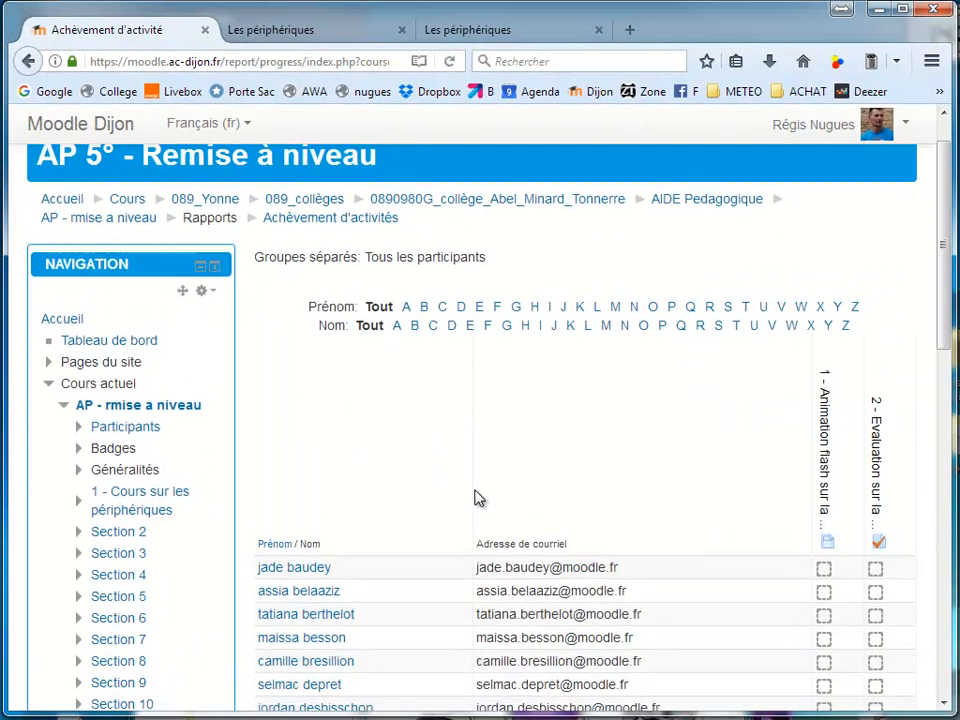
Examine the test student's completion status for the animation and the evaluation in the report, including the evaluation's status details
scroll(476, 497, "down", 5)
scroll(488, 485, "down", 3)
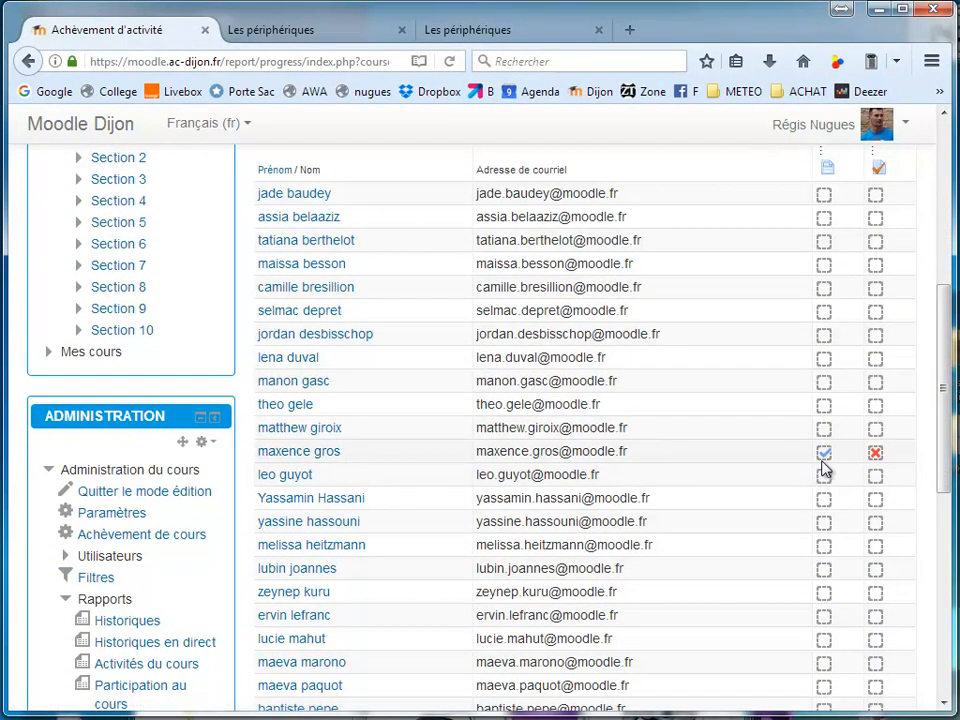
scroll(823, 468, "up", 2)
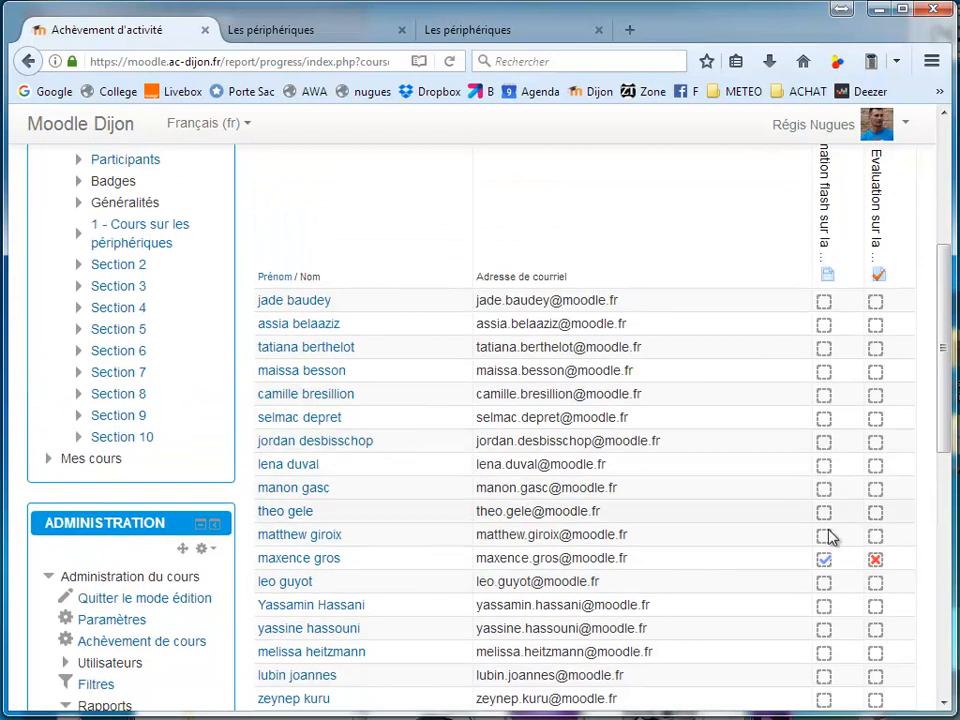
scroll(818, 480, "up", 2)
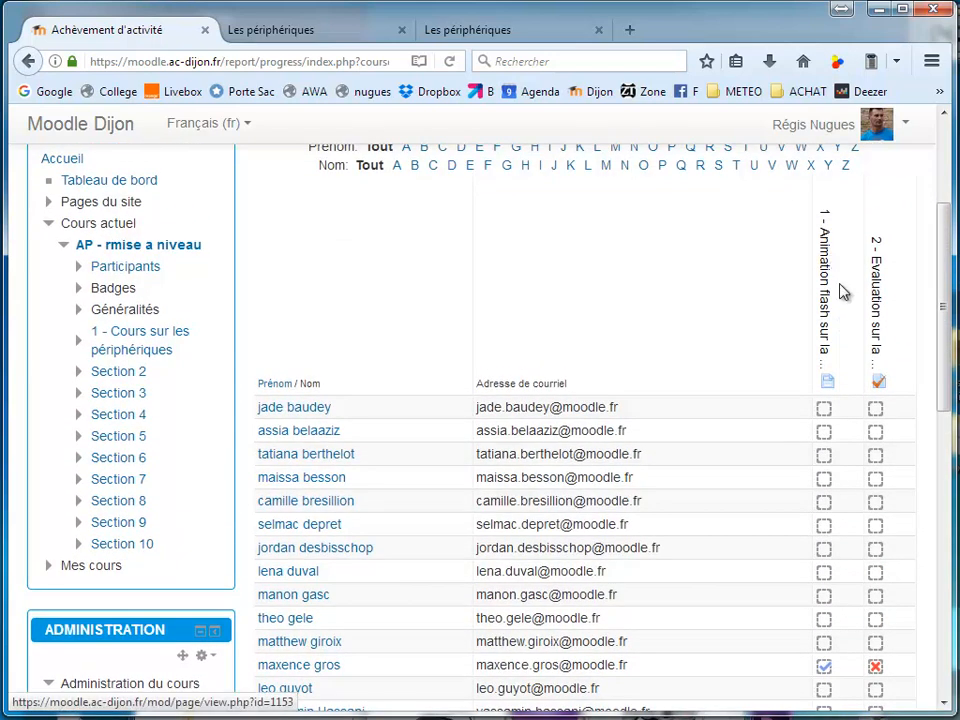
scroll(872, 470, "down", 2)
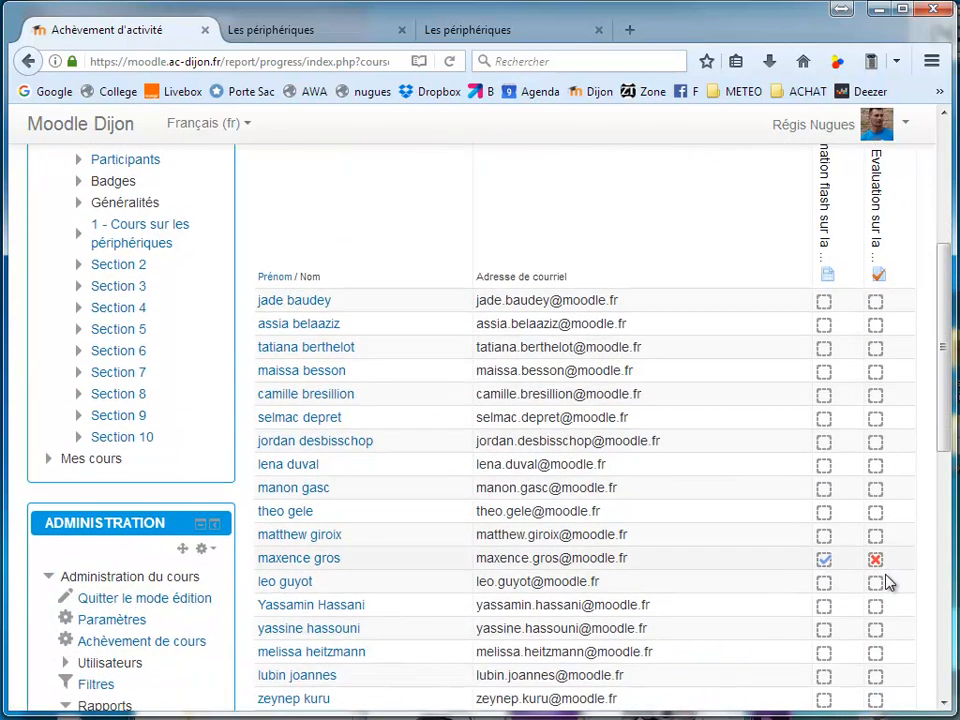
mouse_move(876, 566)
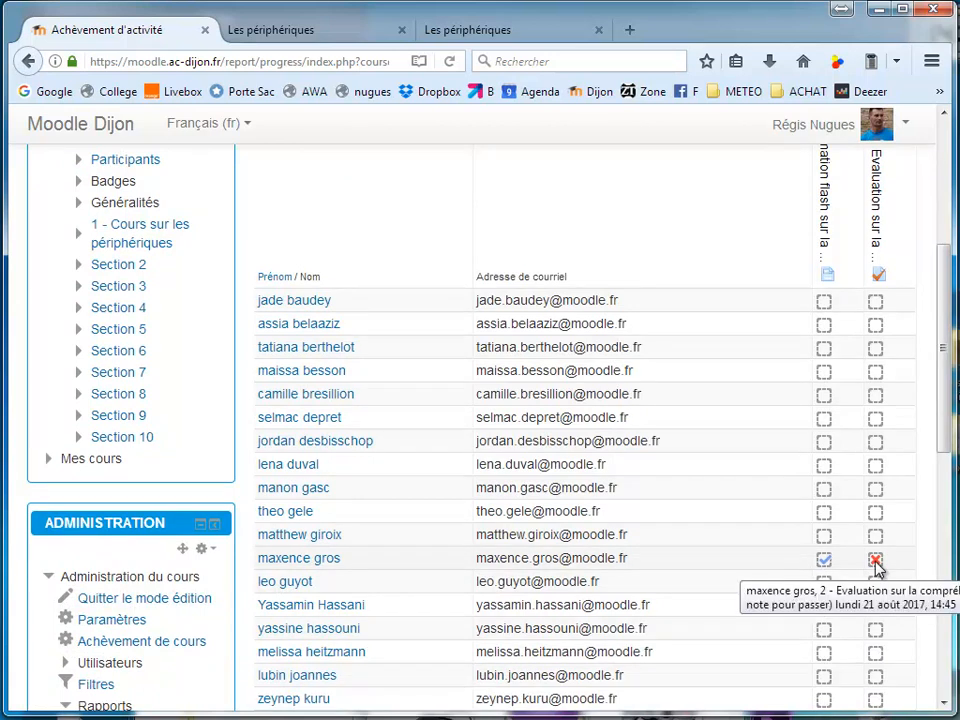